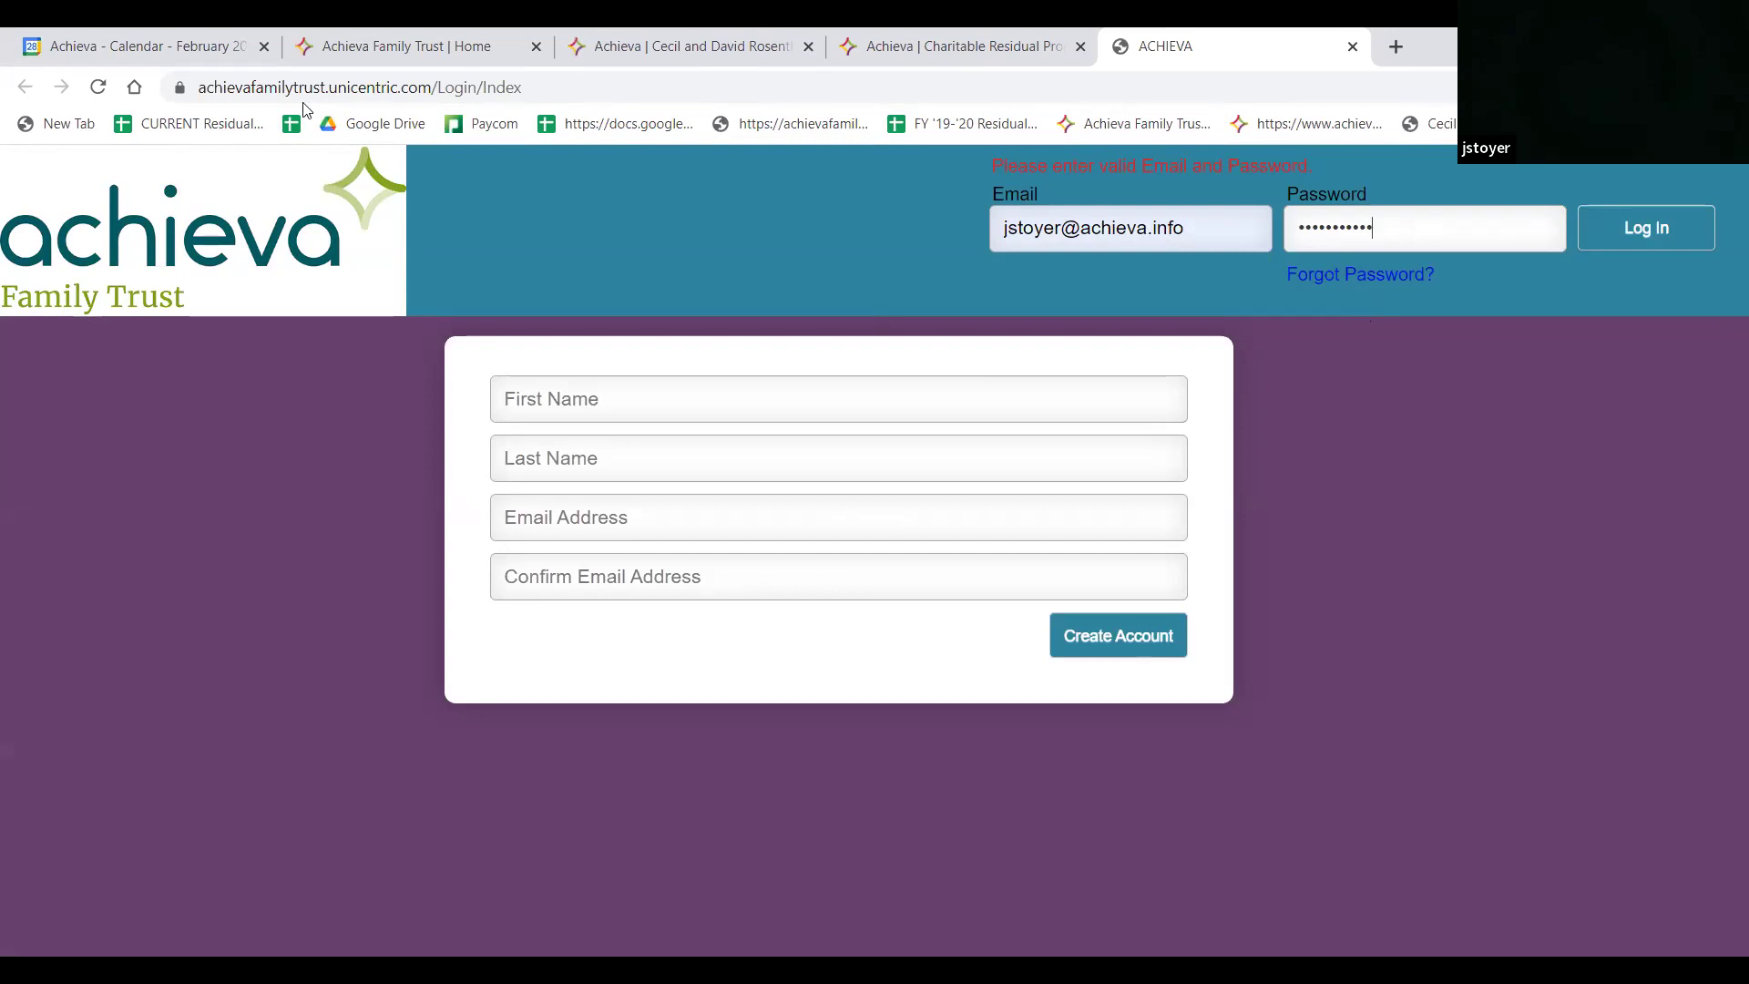
From the Achieva Family Trust home page, go to the Charitable Residual Program's online application section and open the Residual Fund Application portal
{"action": "key", "text": "ctrl+3"}
{"action": "left_click", "coordinate": [480, 55]}
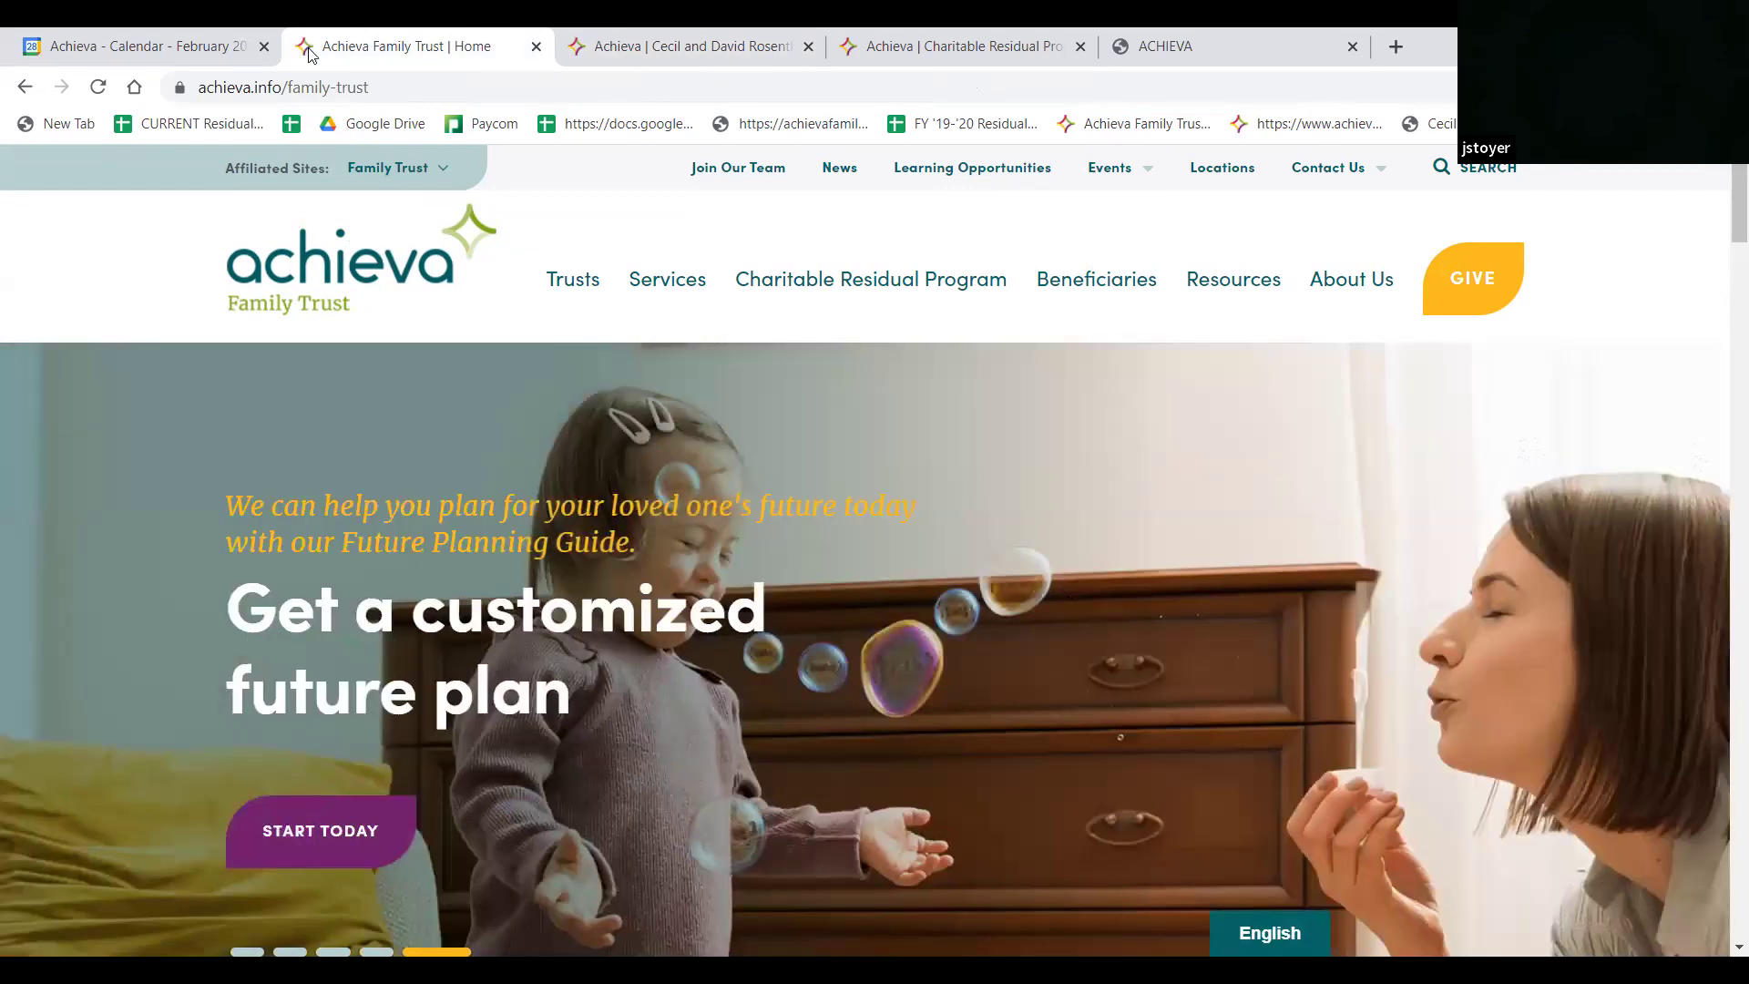
{"action": "key", "text": "ctrl+Tab"}
{"action": "left_click", "coordinate": [436, 60]}
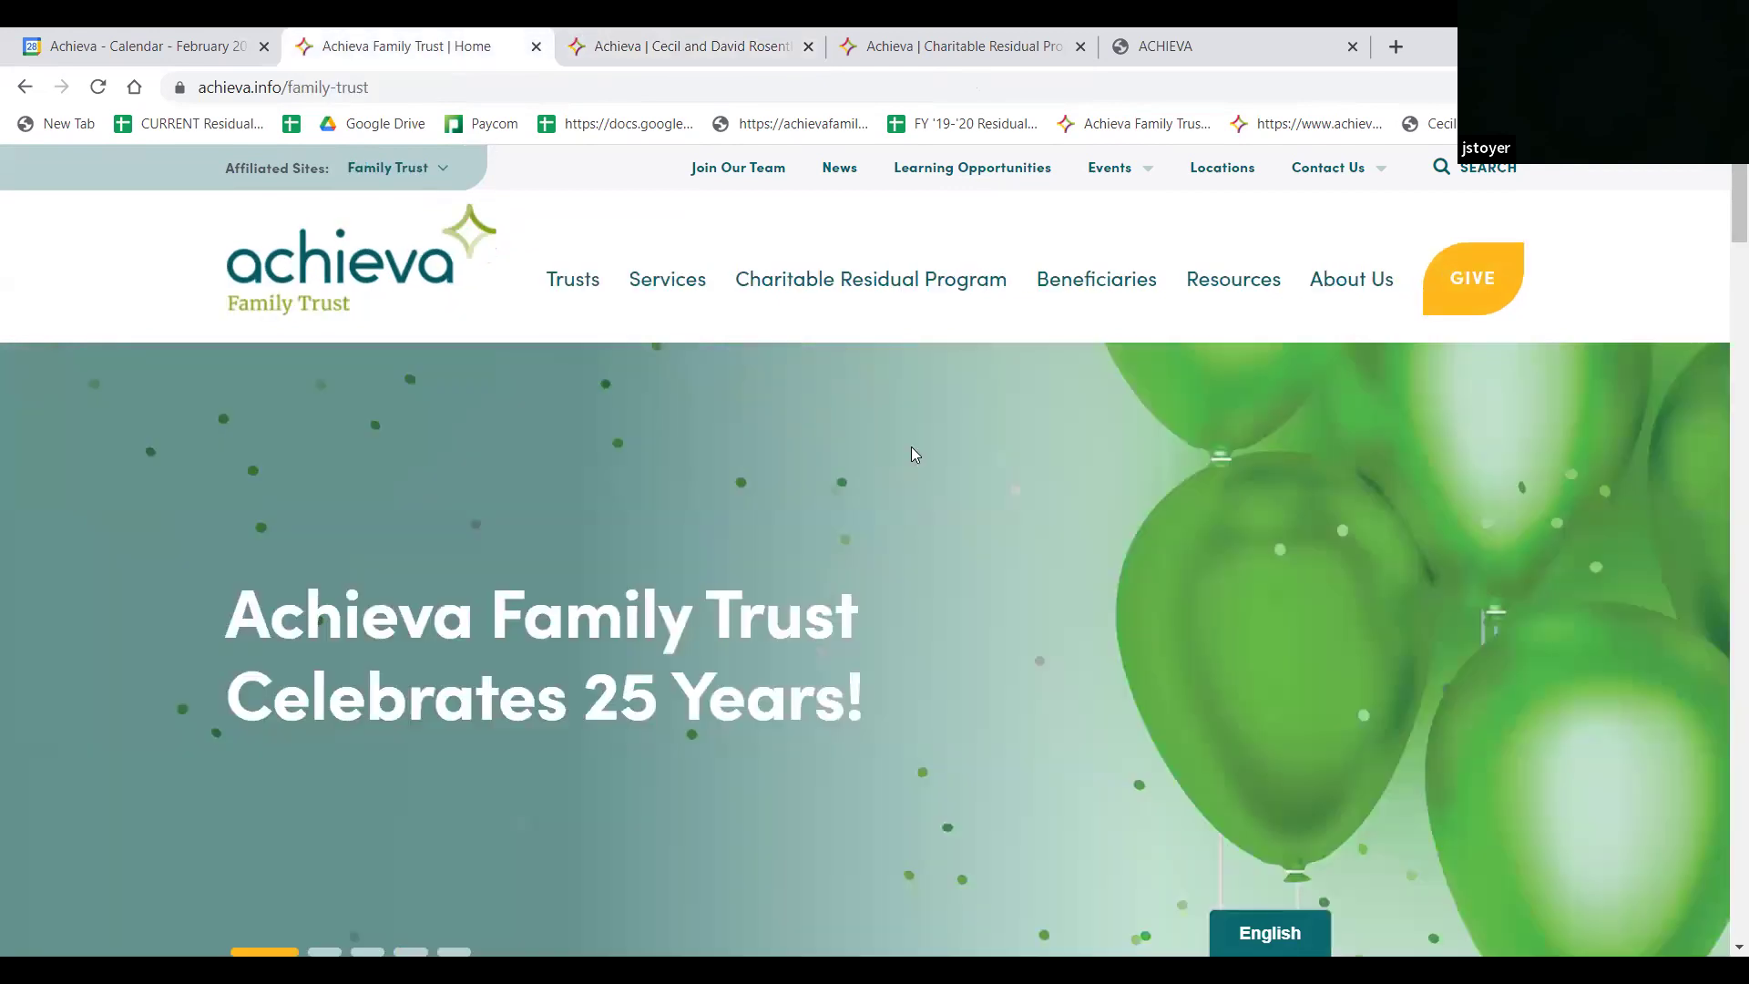
{"action": "mouse_move", "coordinate": [875, 319]}
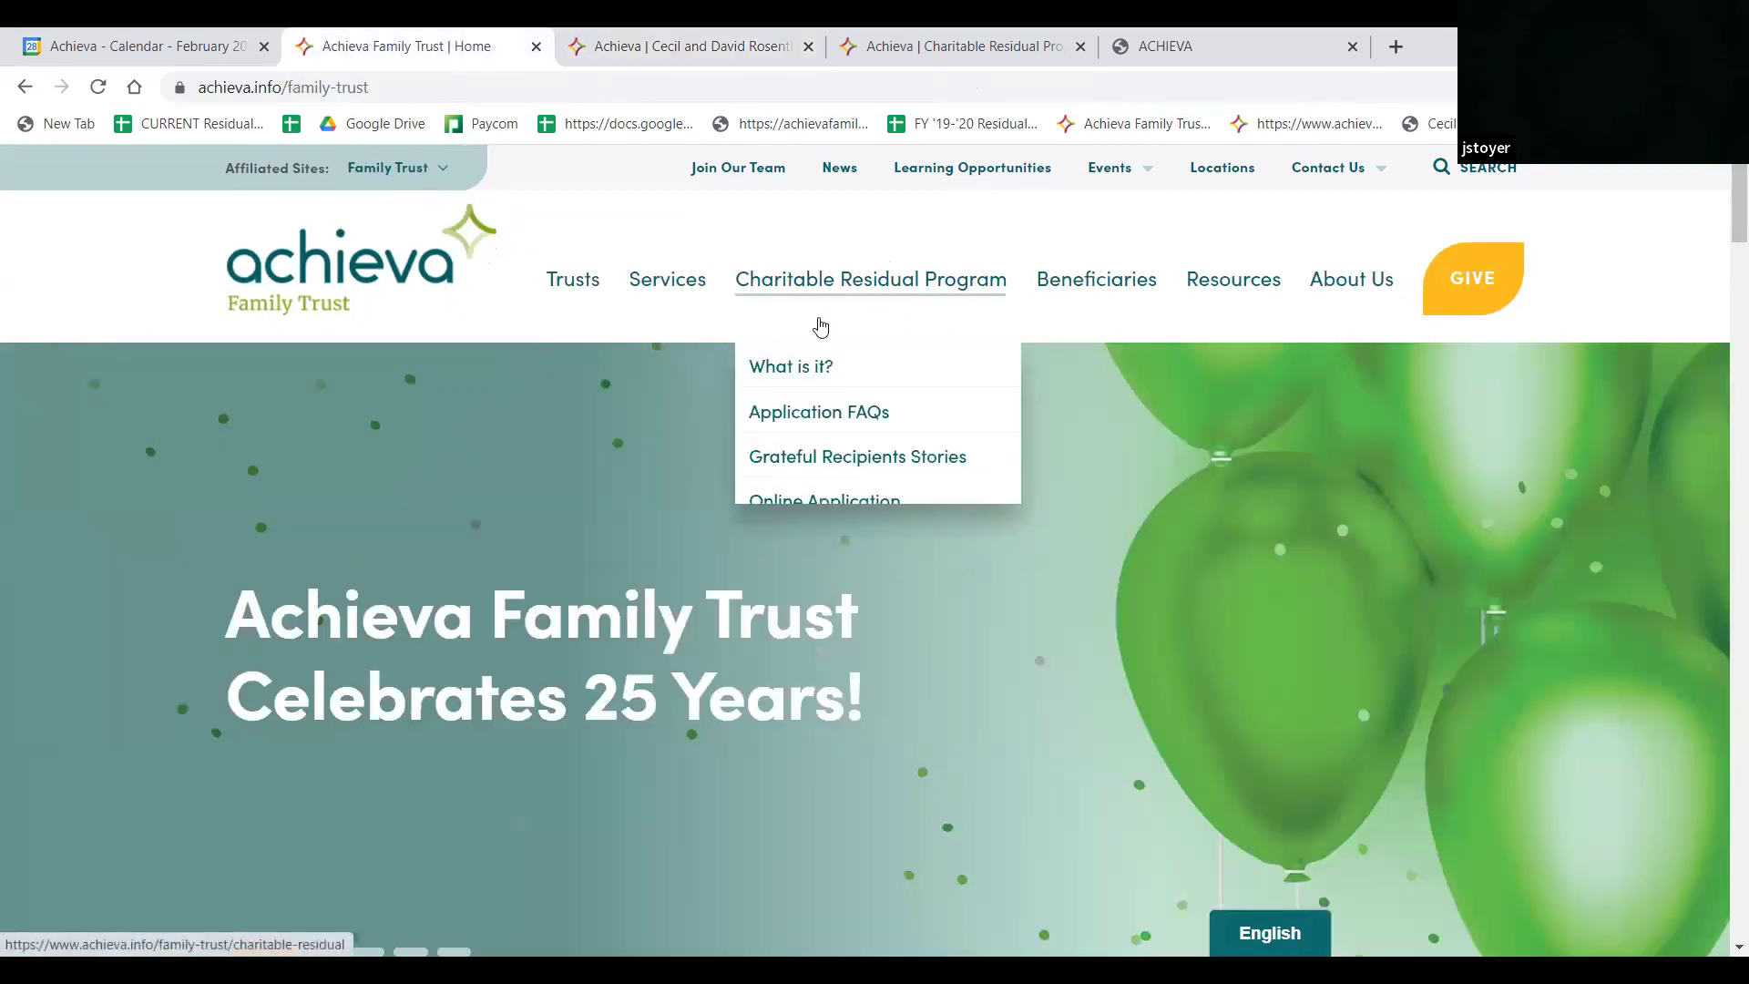
{"action": "left_click", "coordinate": [1139, 319]}
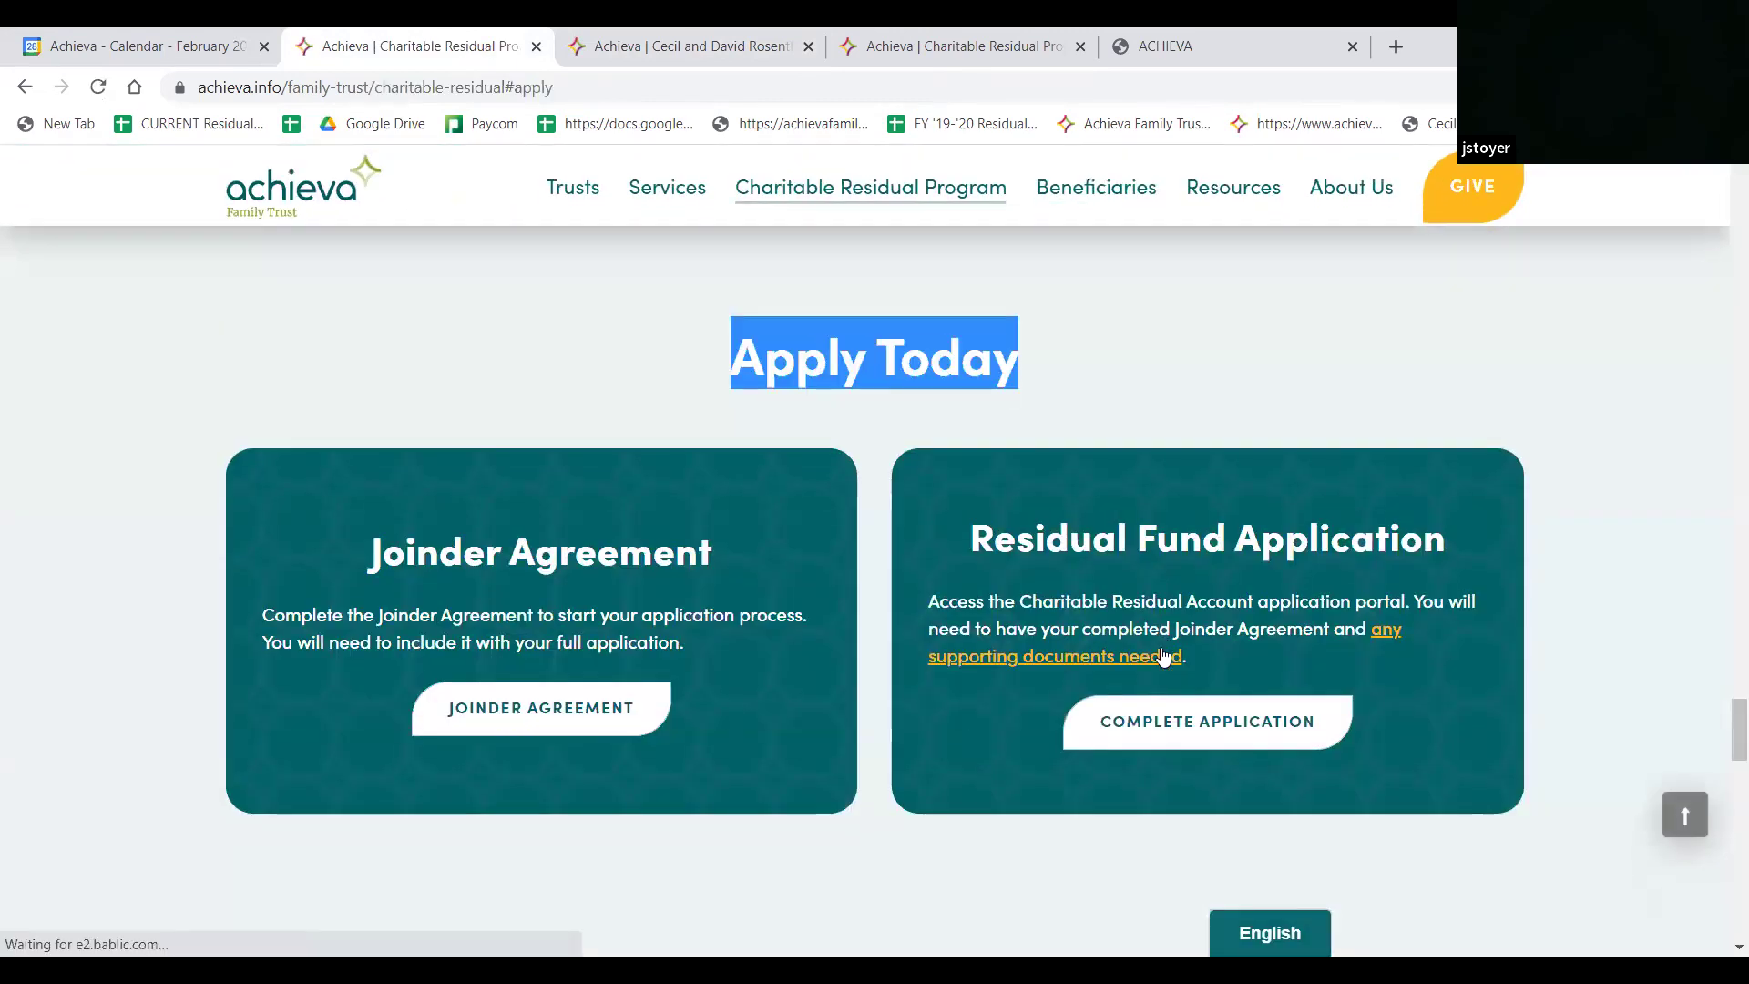
{"action": "left_click", "coordinate": [1222, 736]}
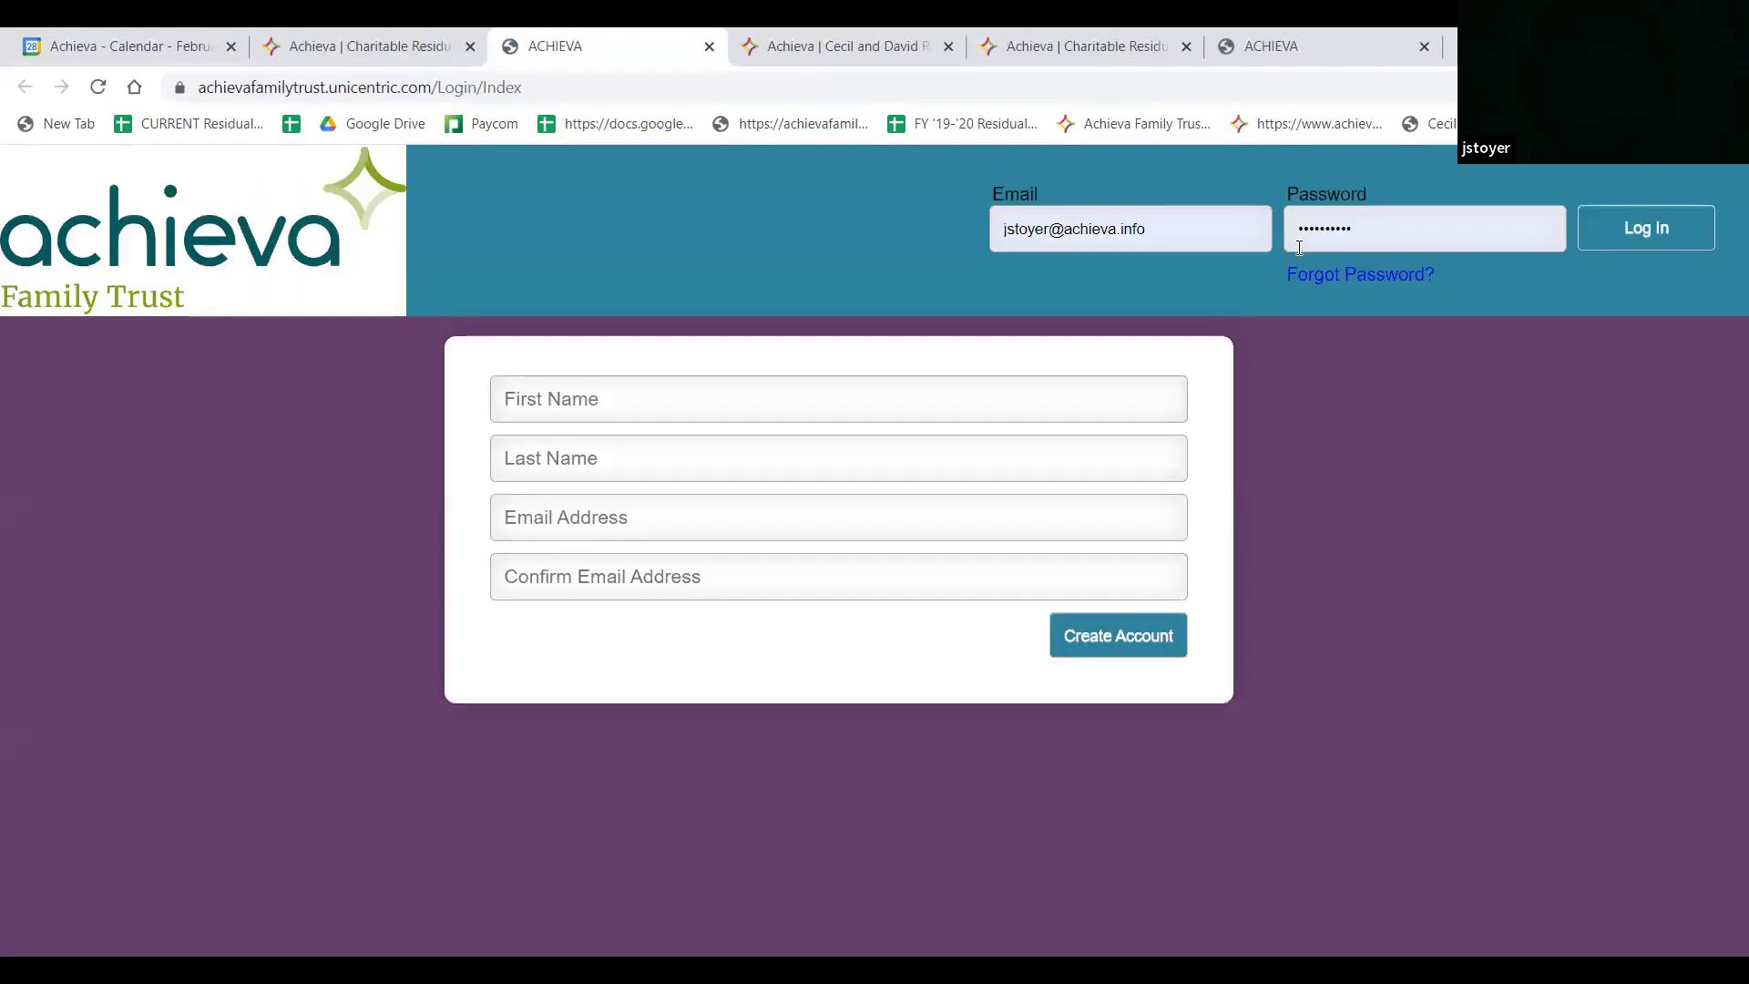
Replace the prefilled entry in the Password field with the account password and log in to the application portal
{"action": "left_click", "coordinate": [1303, 242]}
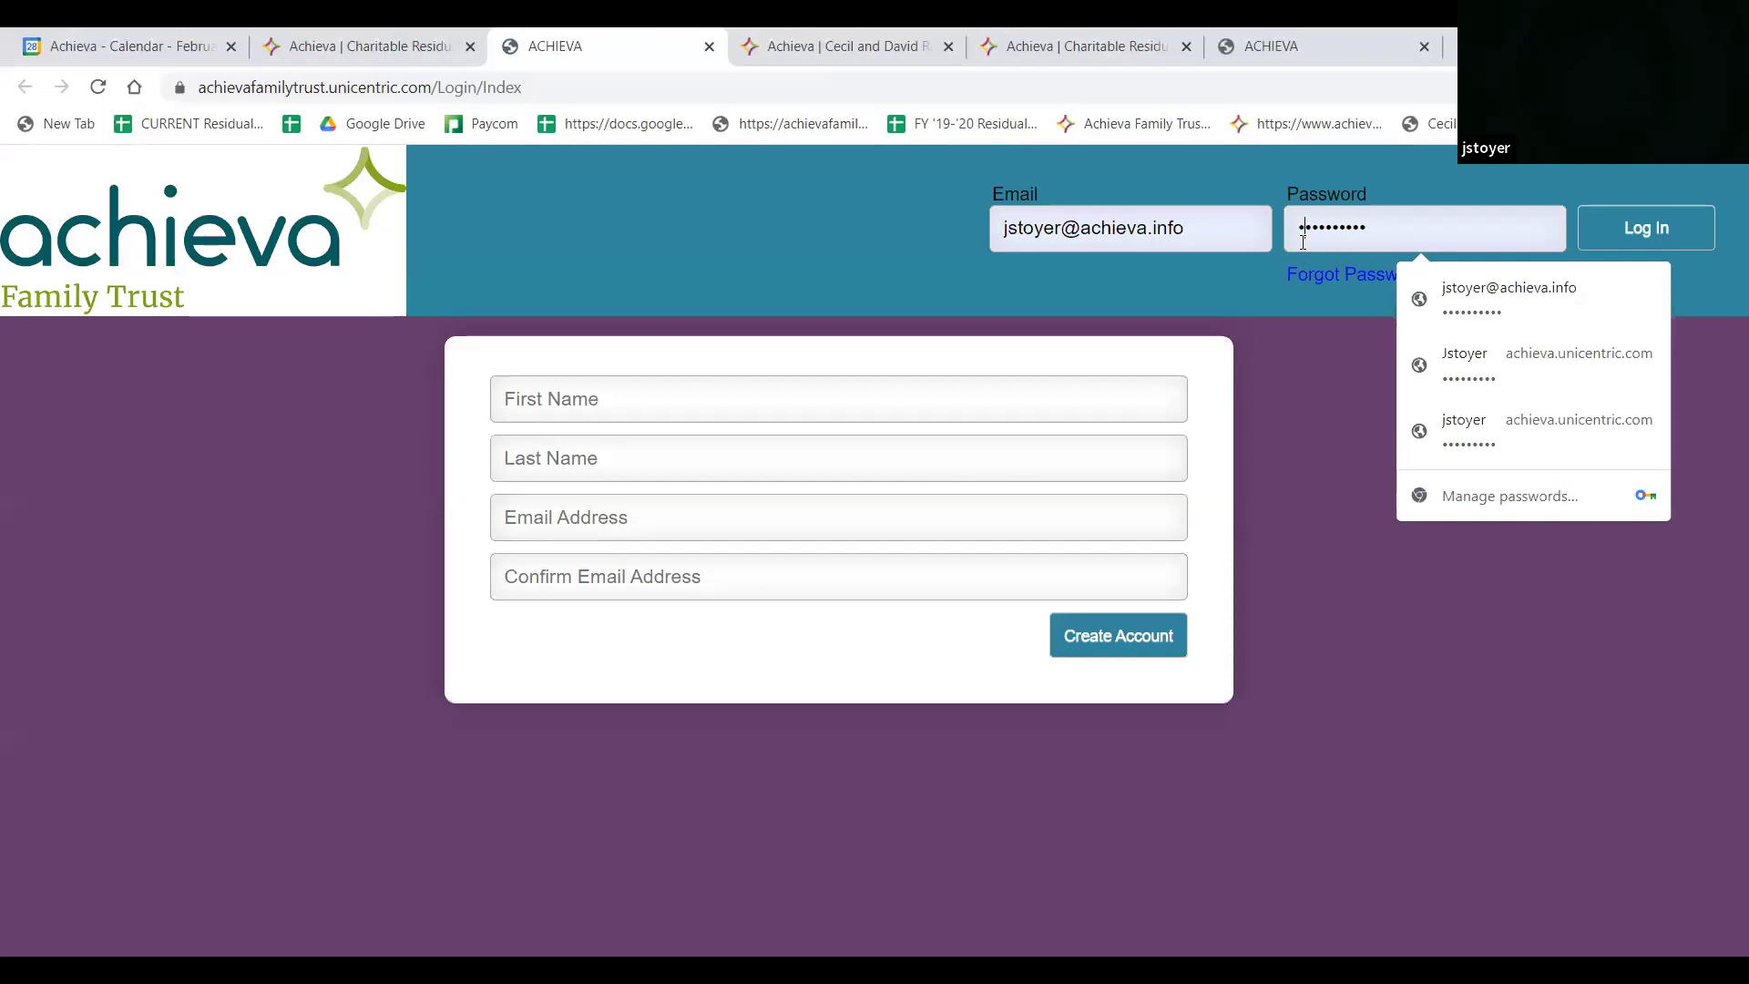
{"action": "type", "text": "*****"}
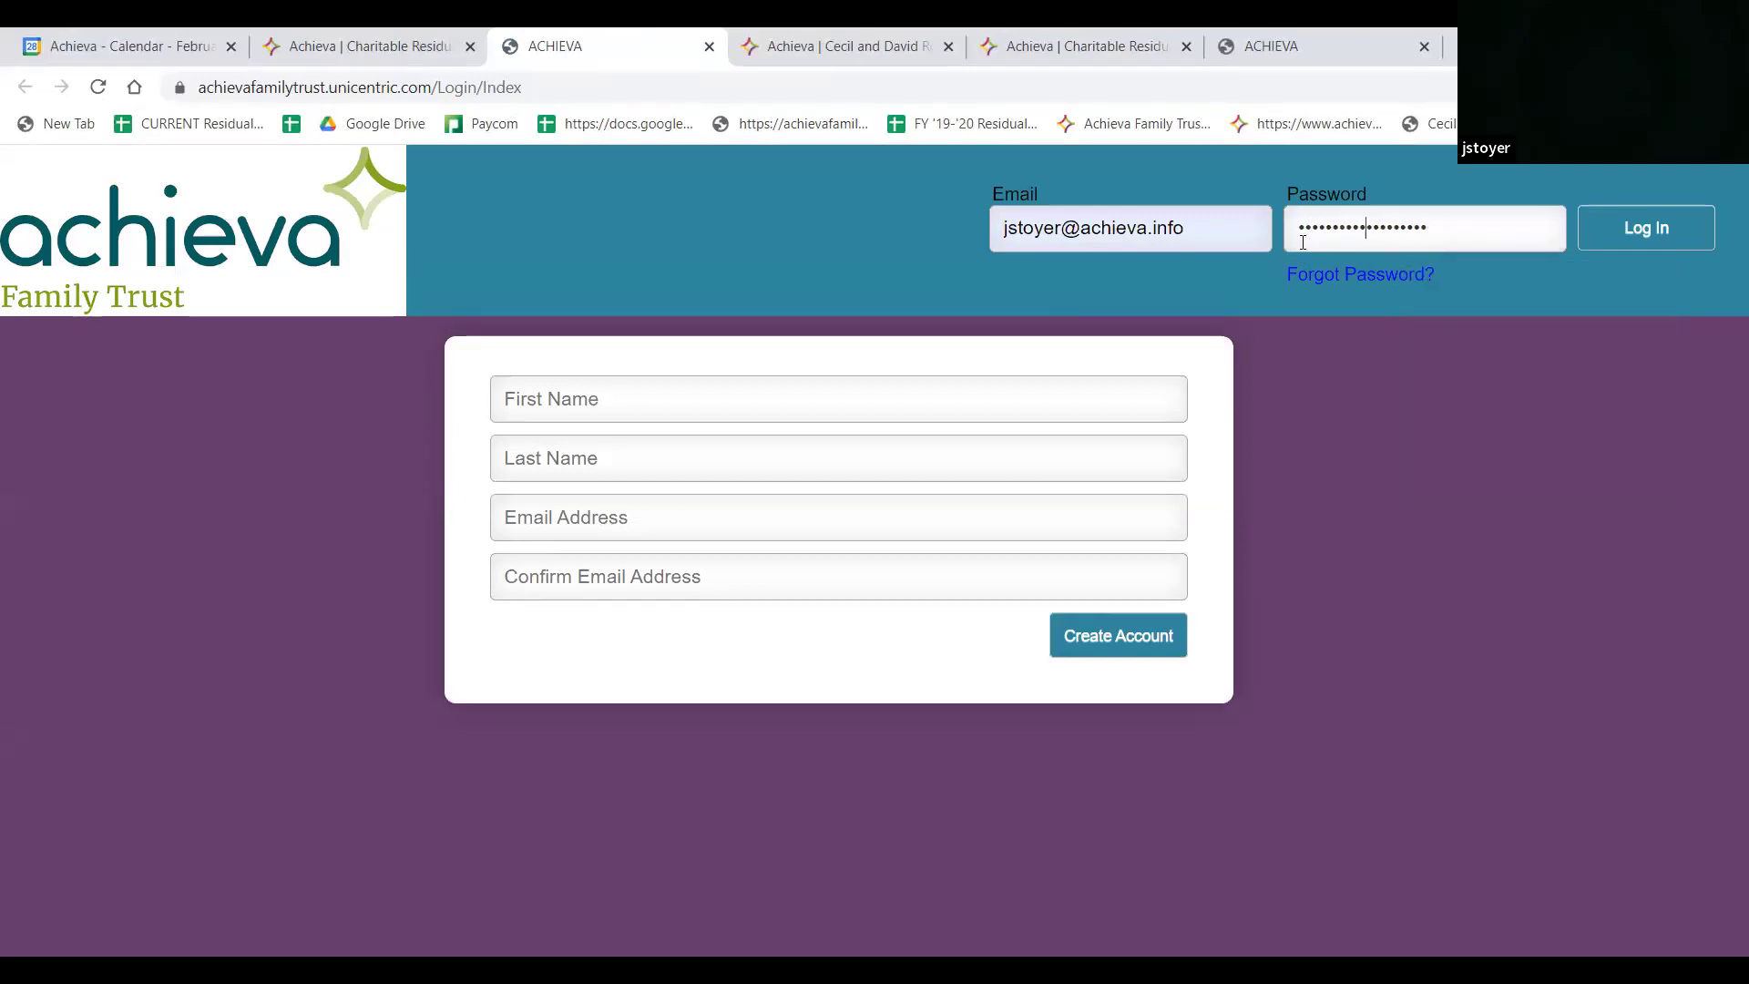
{"action": "key", "text": "ctrl+a"}
{"action": "type", "text": "**********"}
{"action": "key", "text": "Return"}
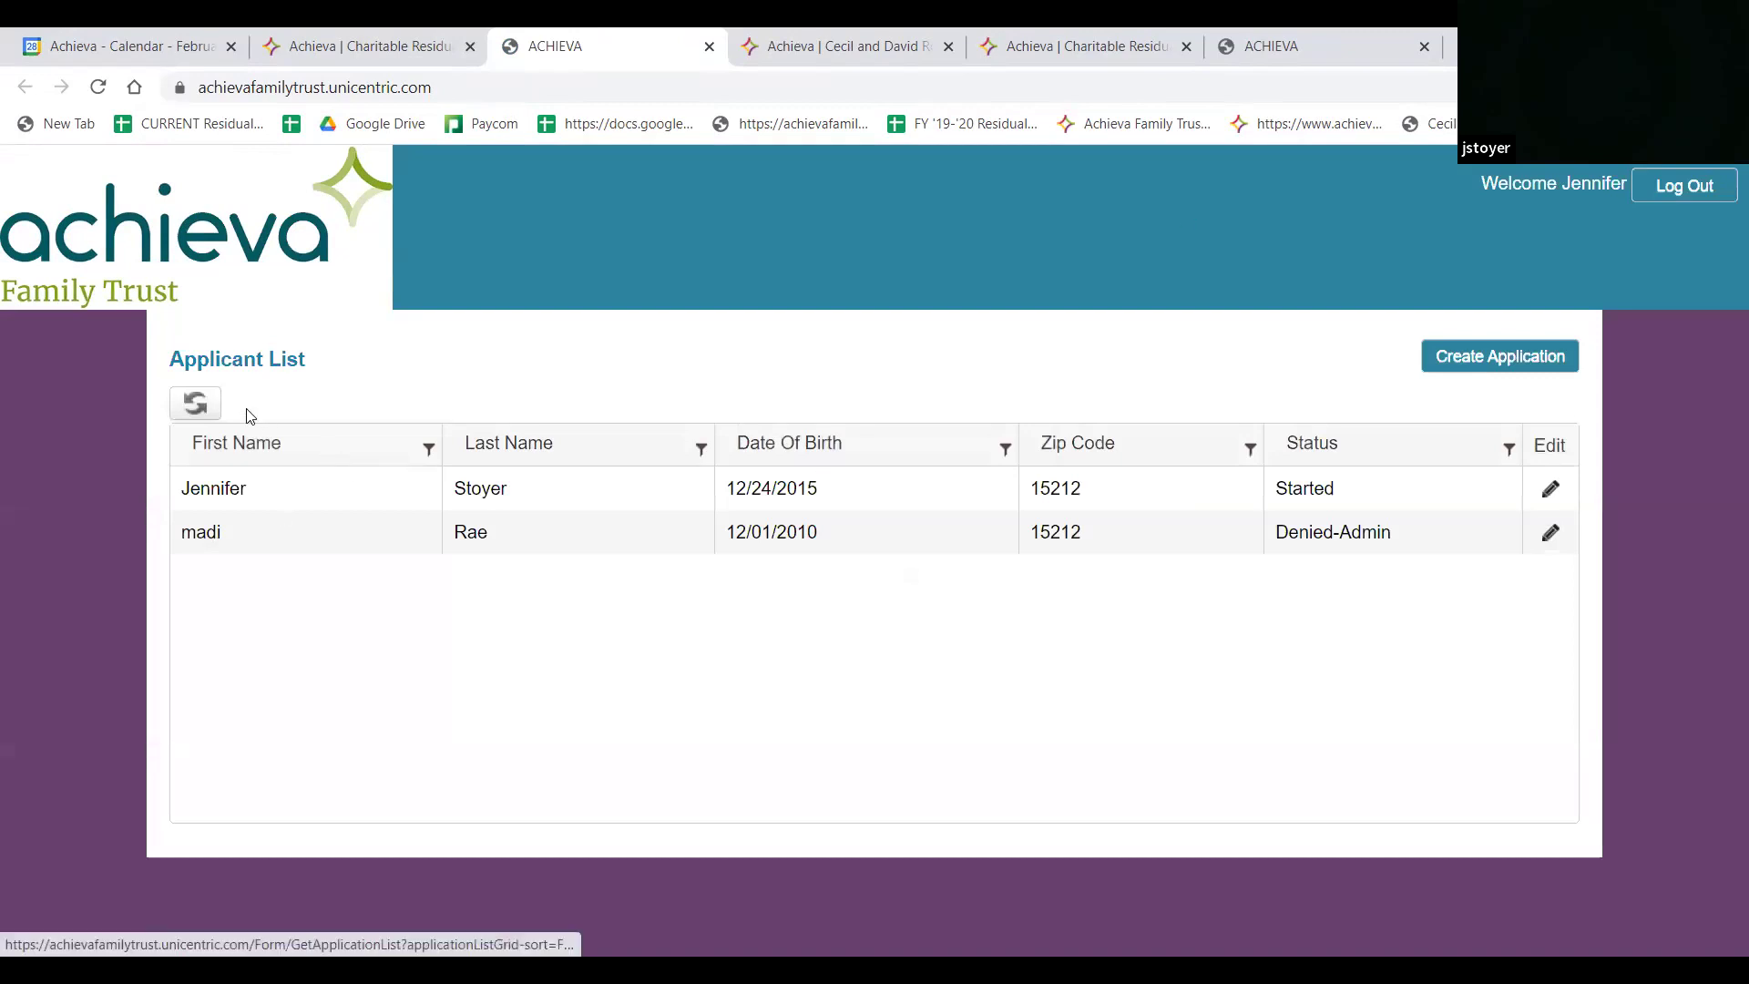
View the blank Create Application form and cancel it, and open the Residual Request form of the Started application for editing
{"action": "left_click", "coordinate": [1501, 357]}
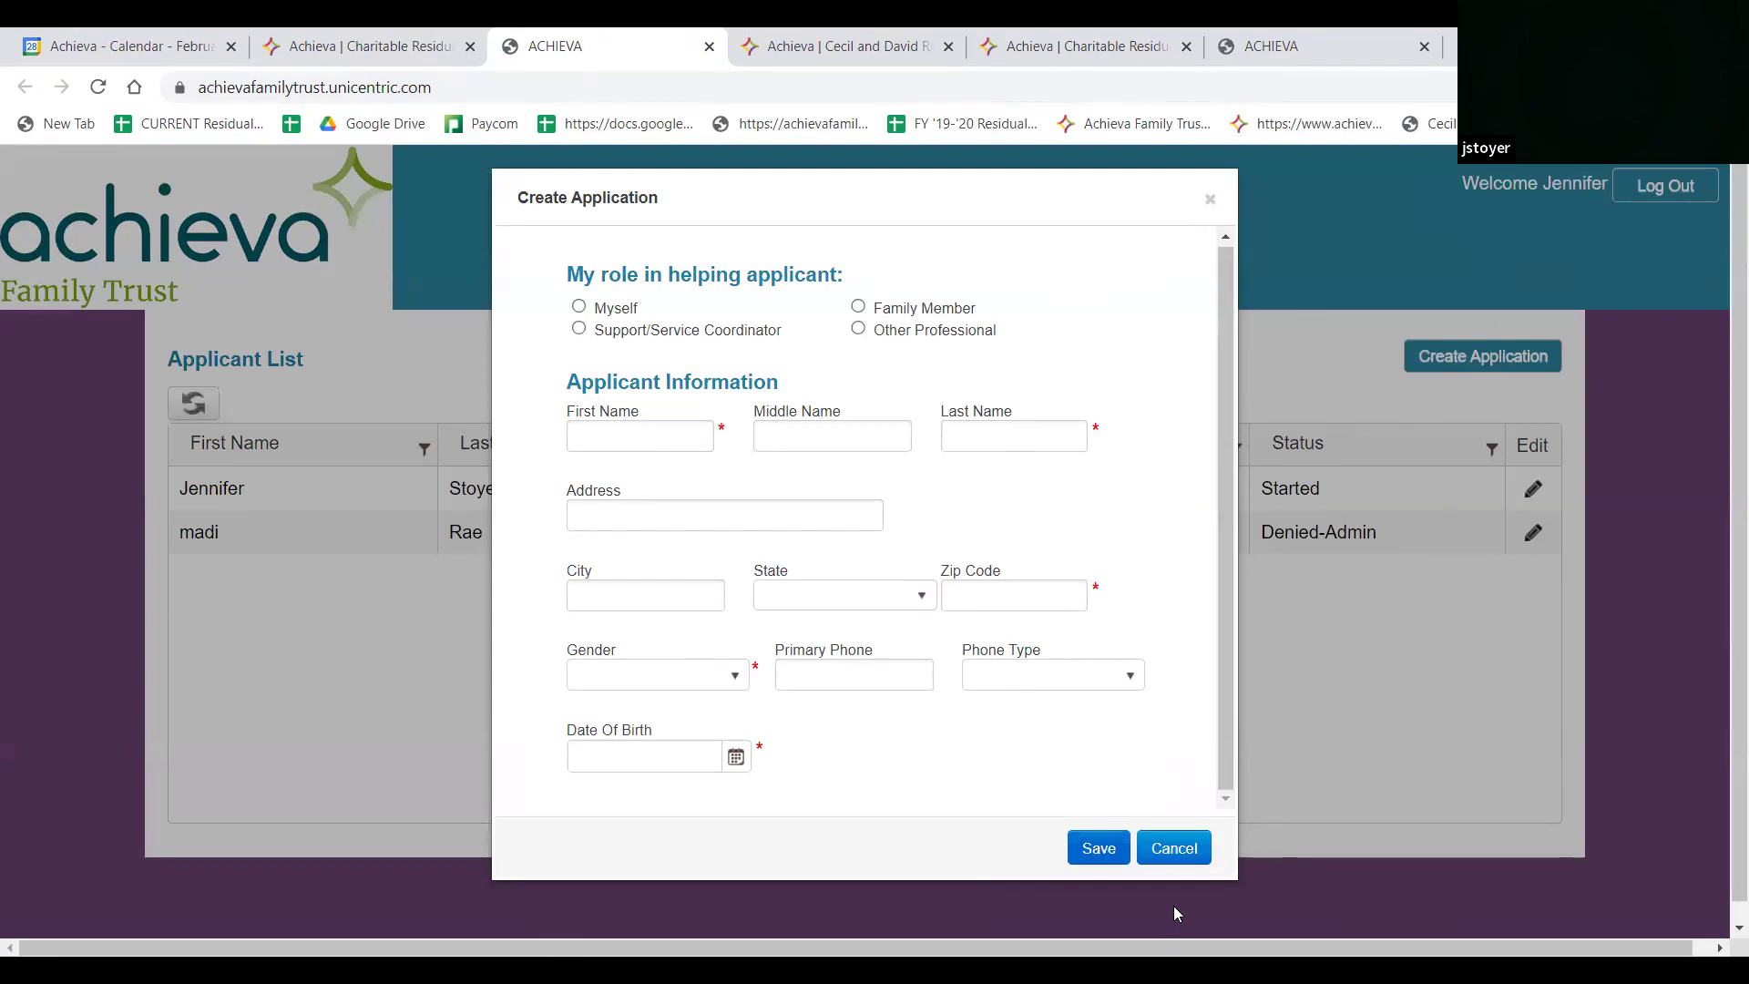
{"action": "left_click", "coordinate": [1187, 849]}
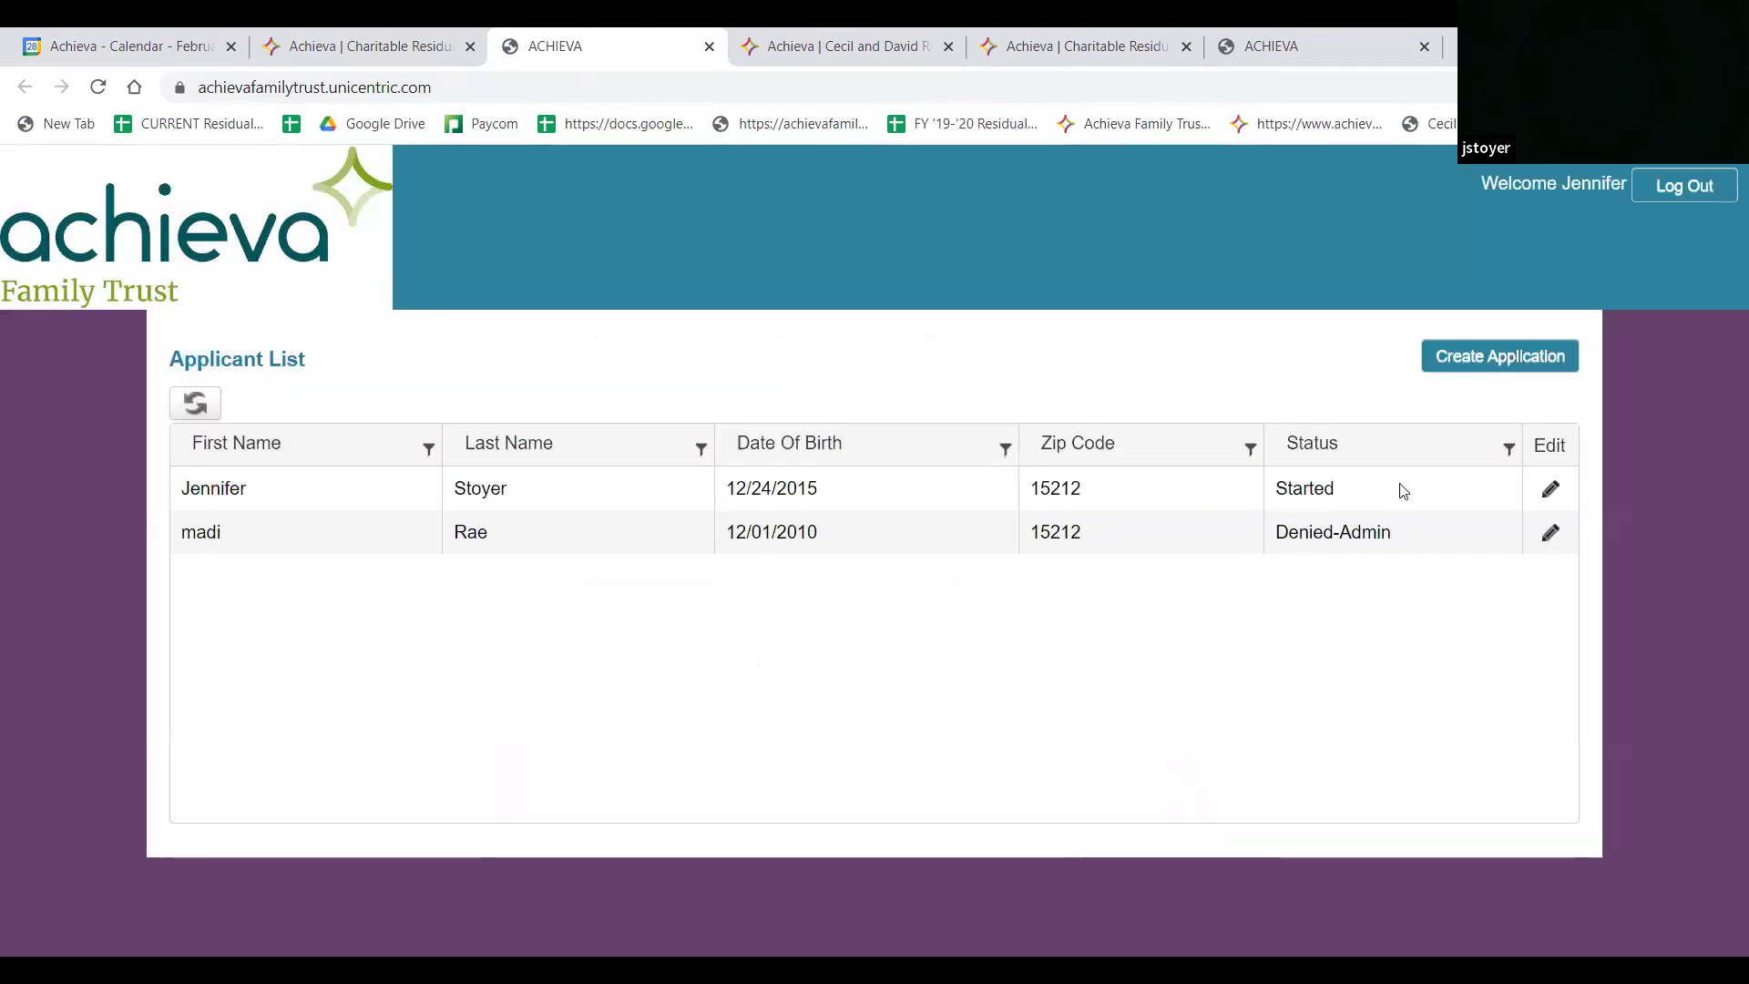
{"action": "left_click", "coordinate": [1550, 492]}
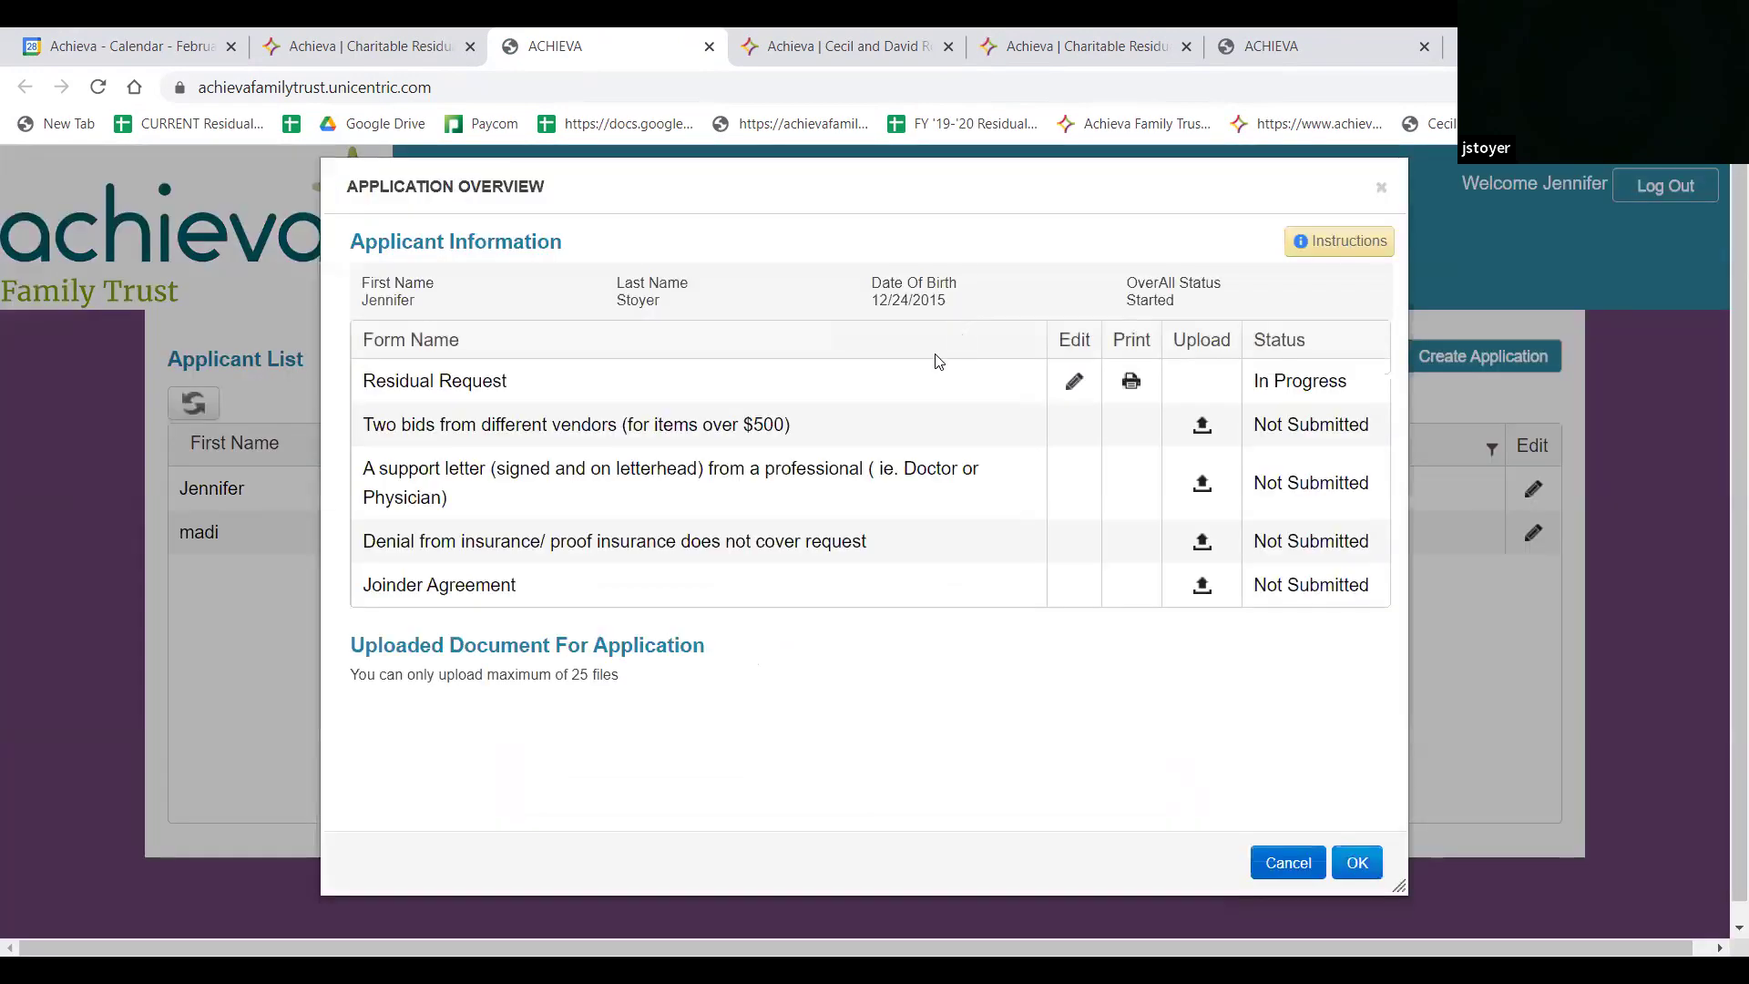
{"action": "left_click", "coordinate": [1076, 383]}
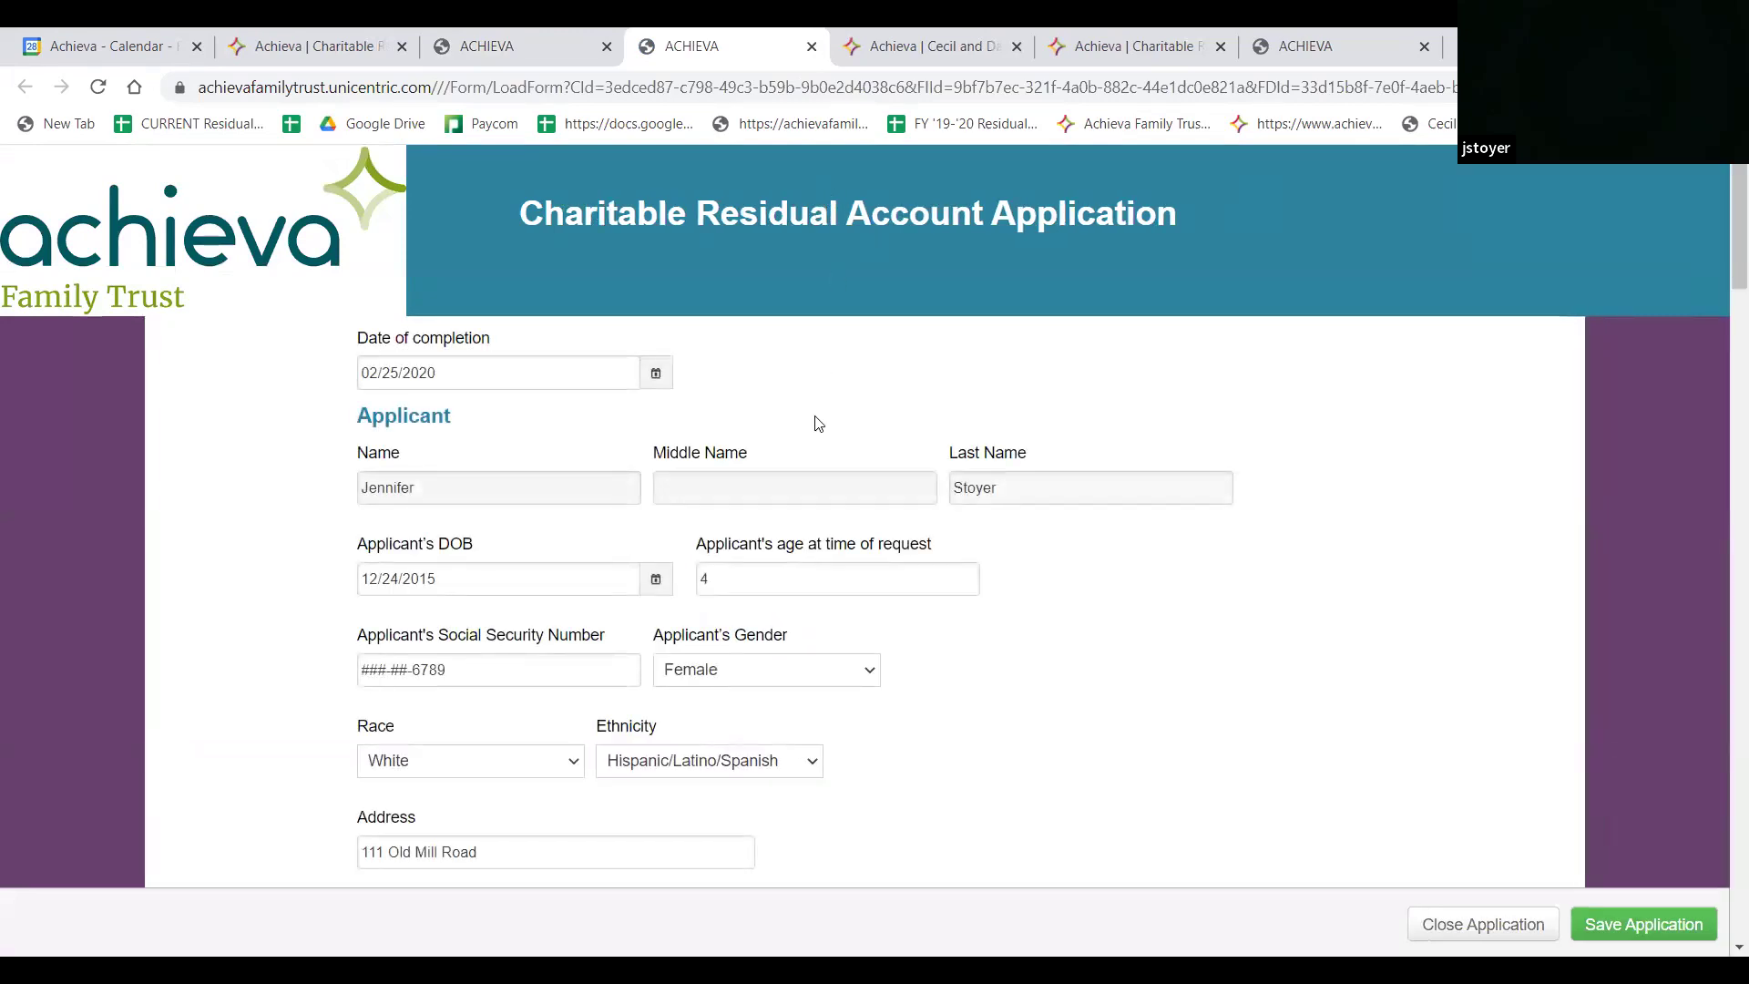
Review the applicant details, disability section, ACHIEVA relationship question and the available residence types in the Charitable Residual Account Application
{"action": "scroll", "coordinate": [874, 468], "scroll_direction": "down", "scroll_amount": 1}
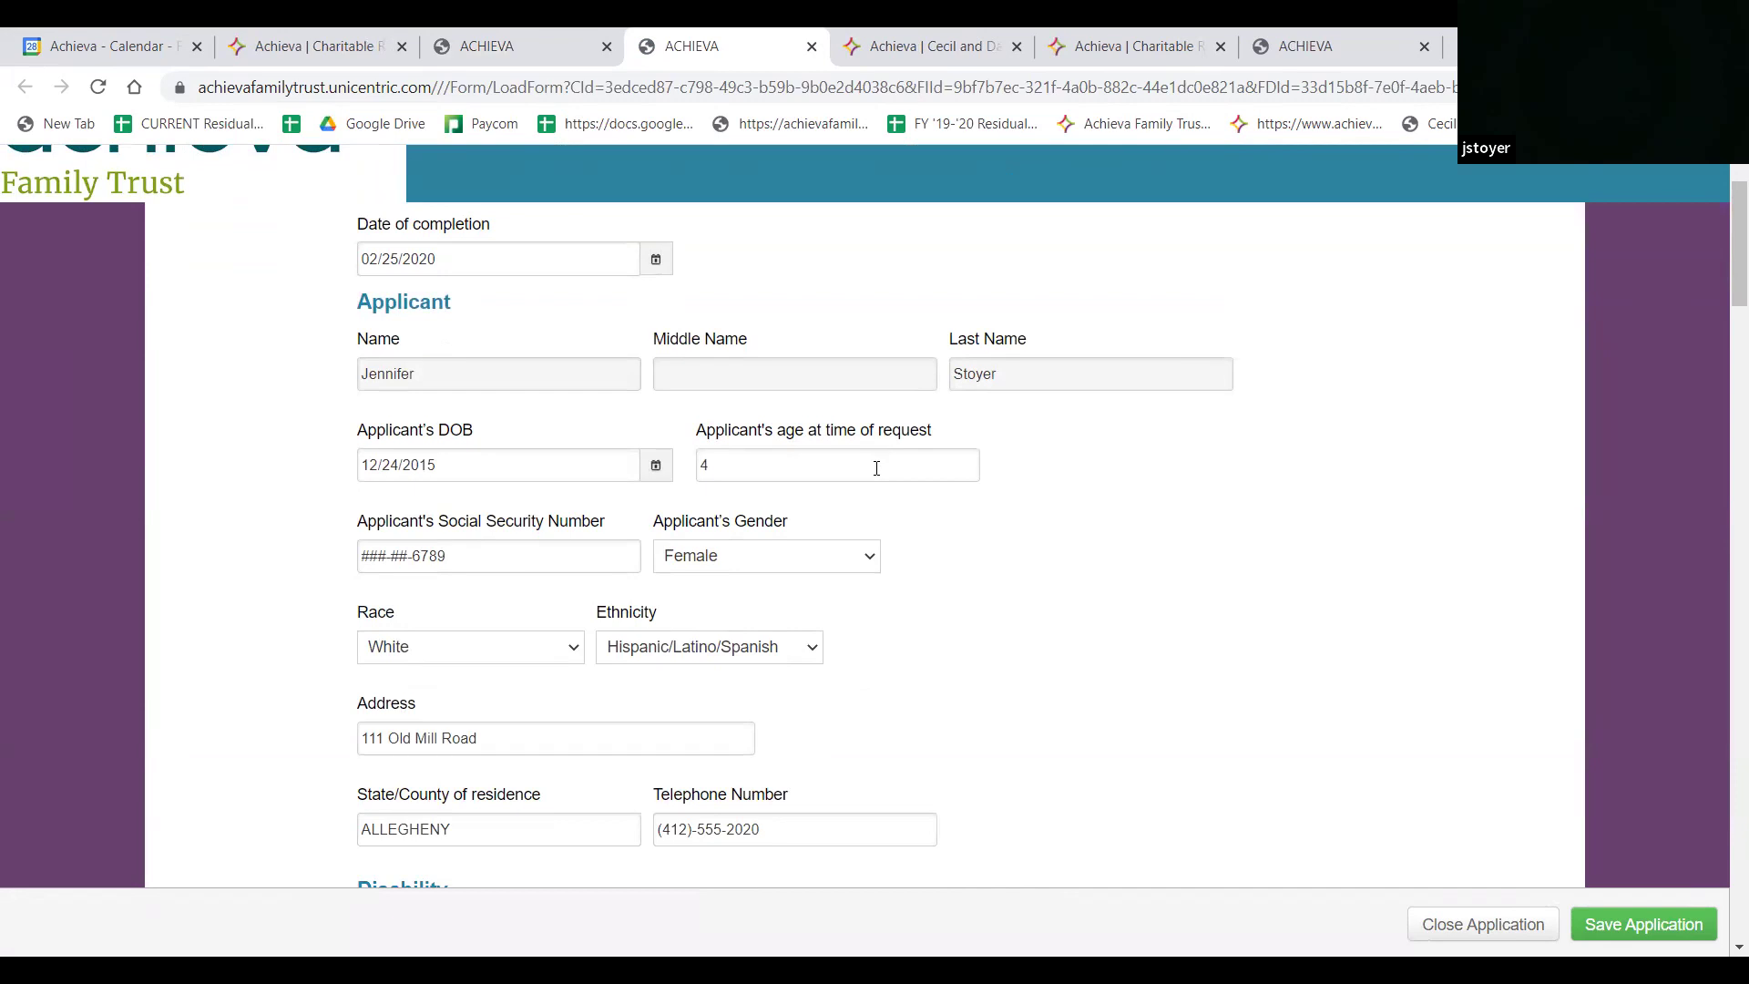
{"action": "scroll", "coordinate": [784, 714], "scroll_direction": "down", "scroll_amount": 1}
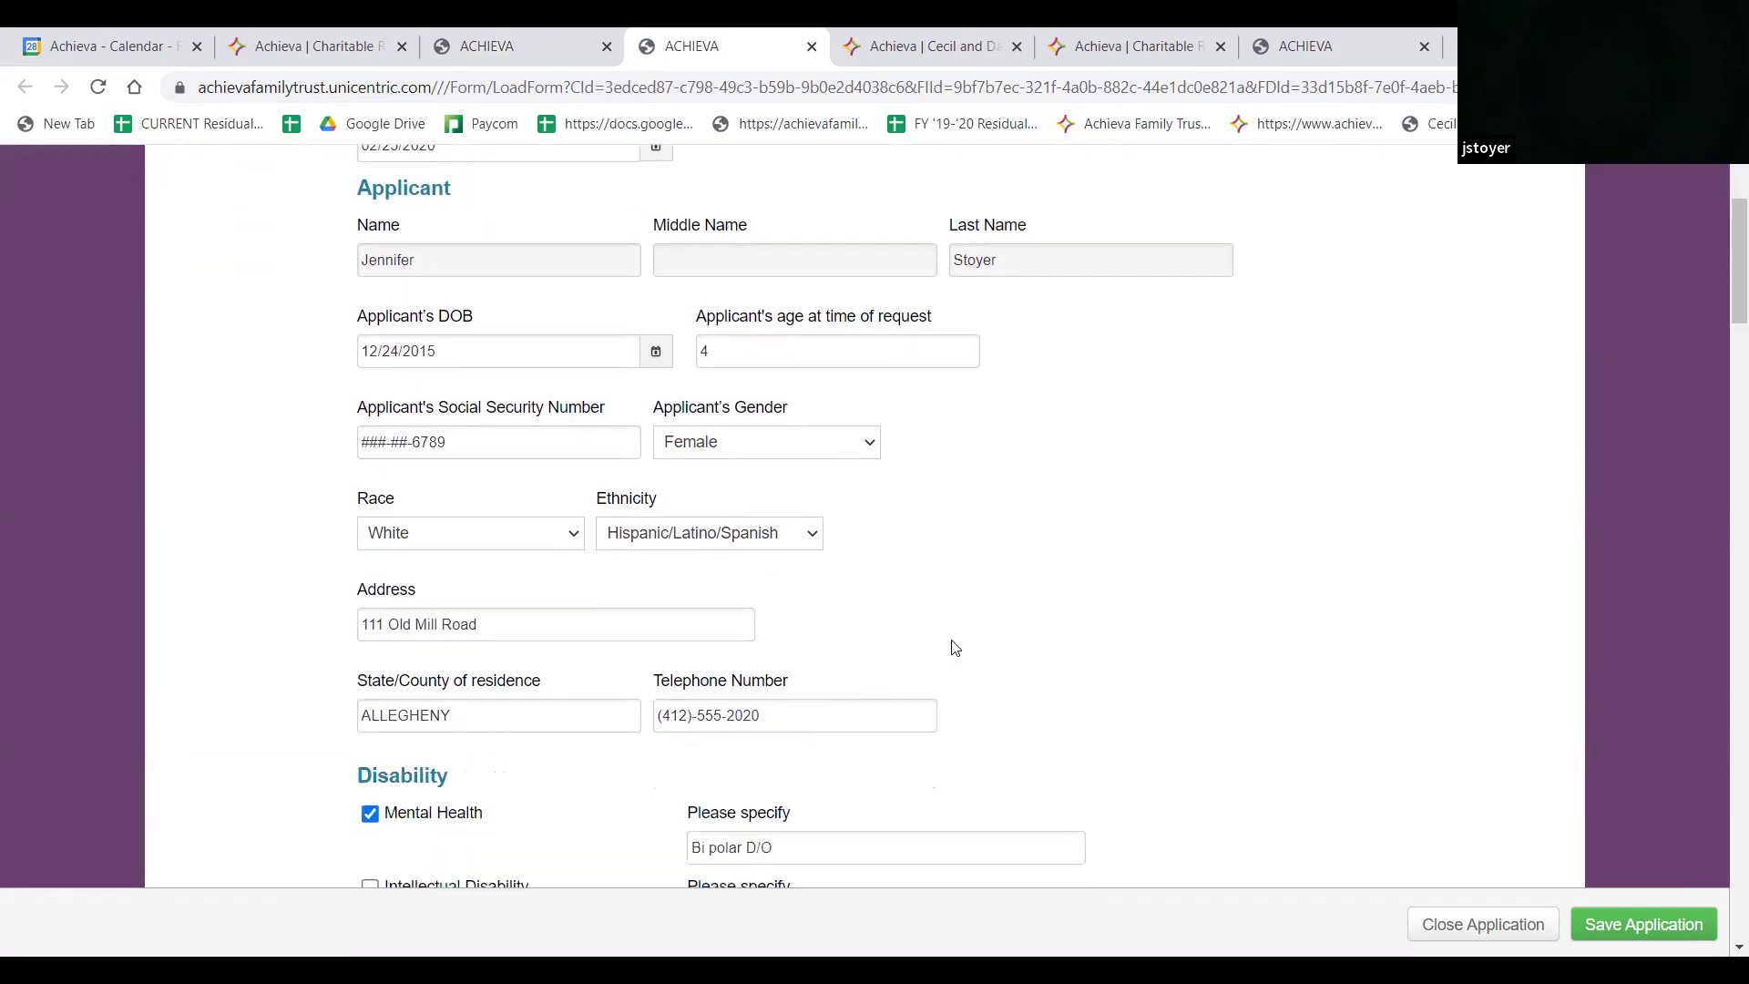
{"action": "scroll", "coordinate": [952, 642], "scroll_direction": "down", "scroll_amount": 5}
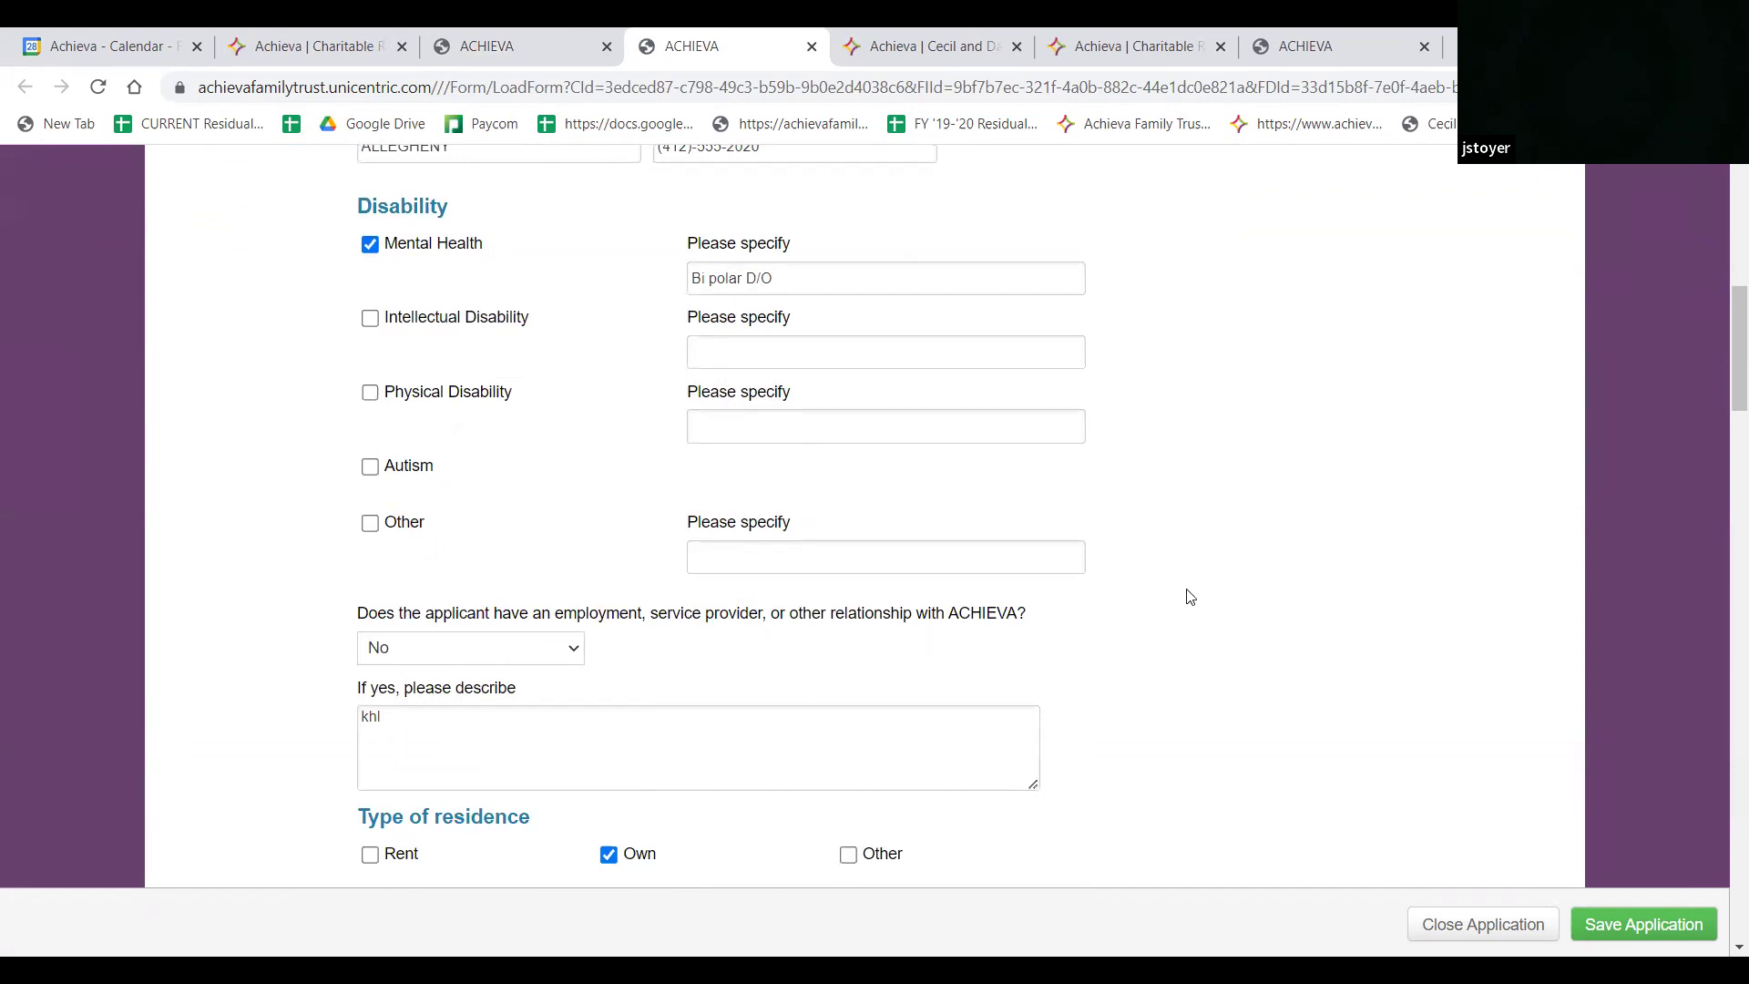
{"action": "scroll", "coordinate": [1271, 592], "scroll_direction": "down", "scroll_amount": 3}
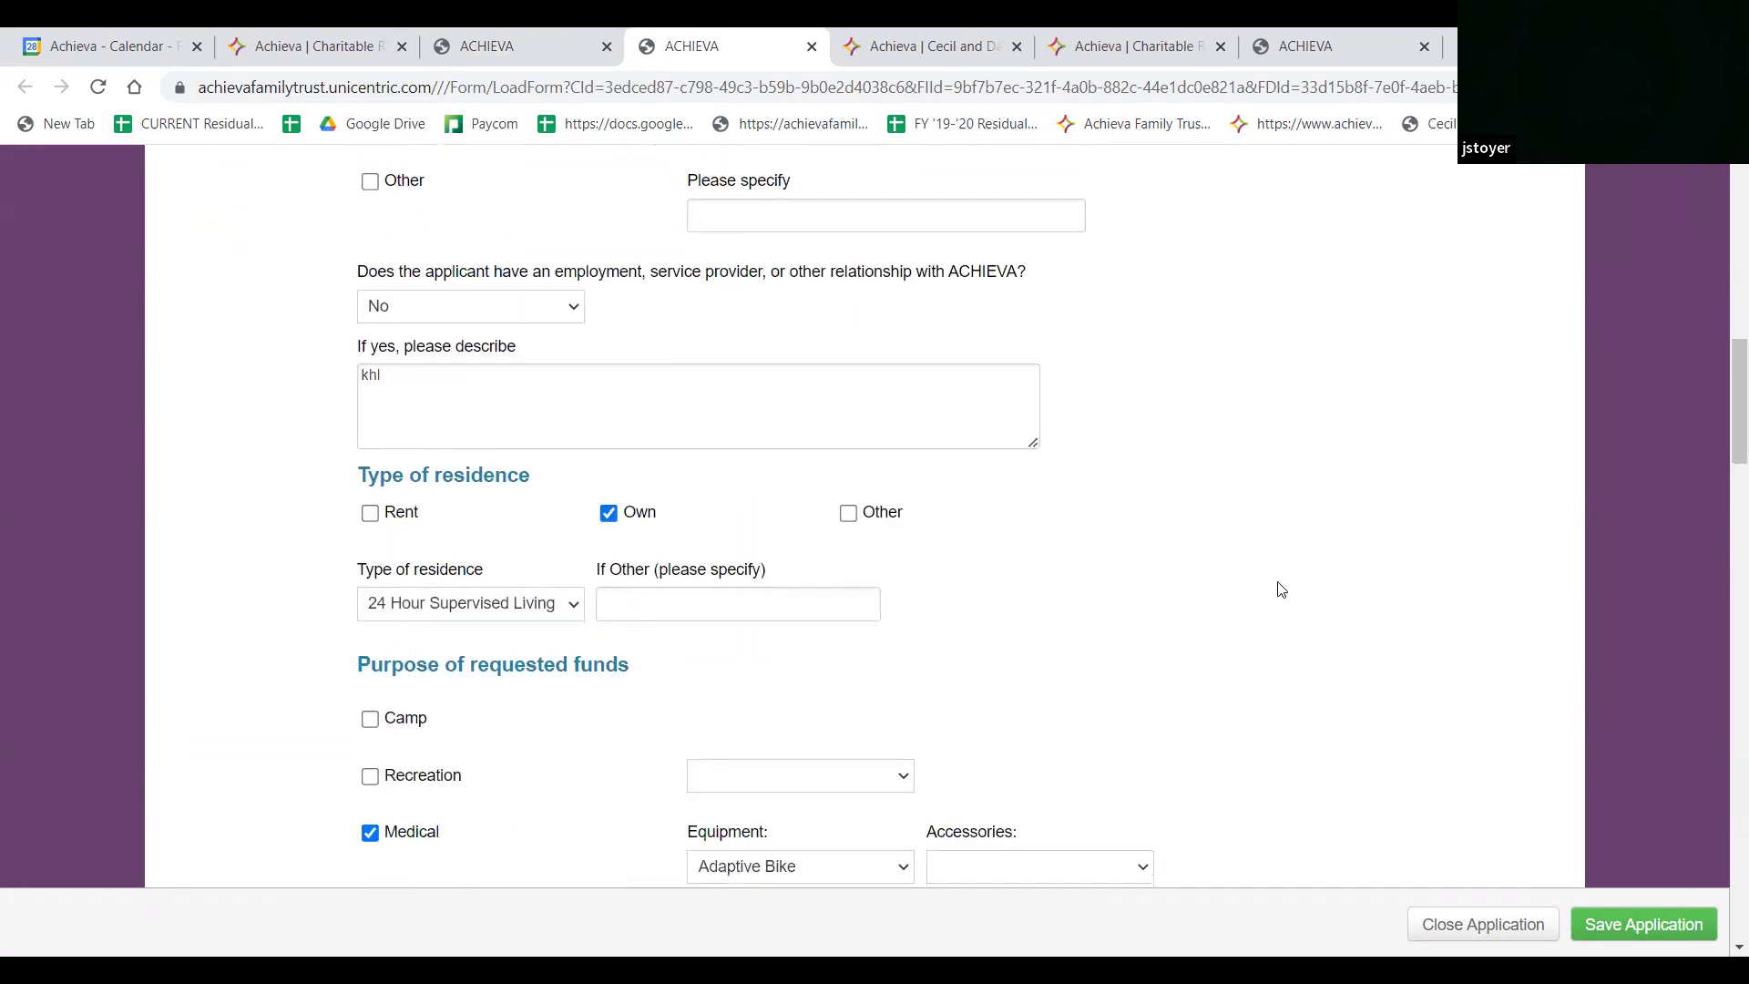
{"action": "scroll", "coordinate": [1281, 590], "scroll_direction": "down", "scroll_amount": 1}
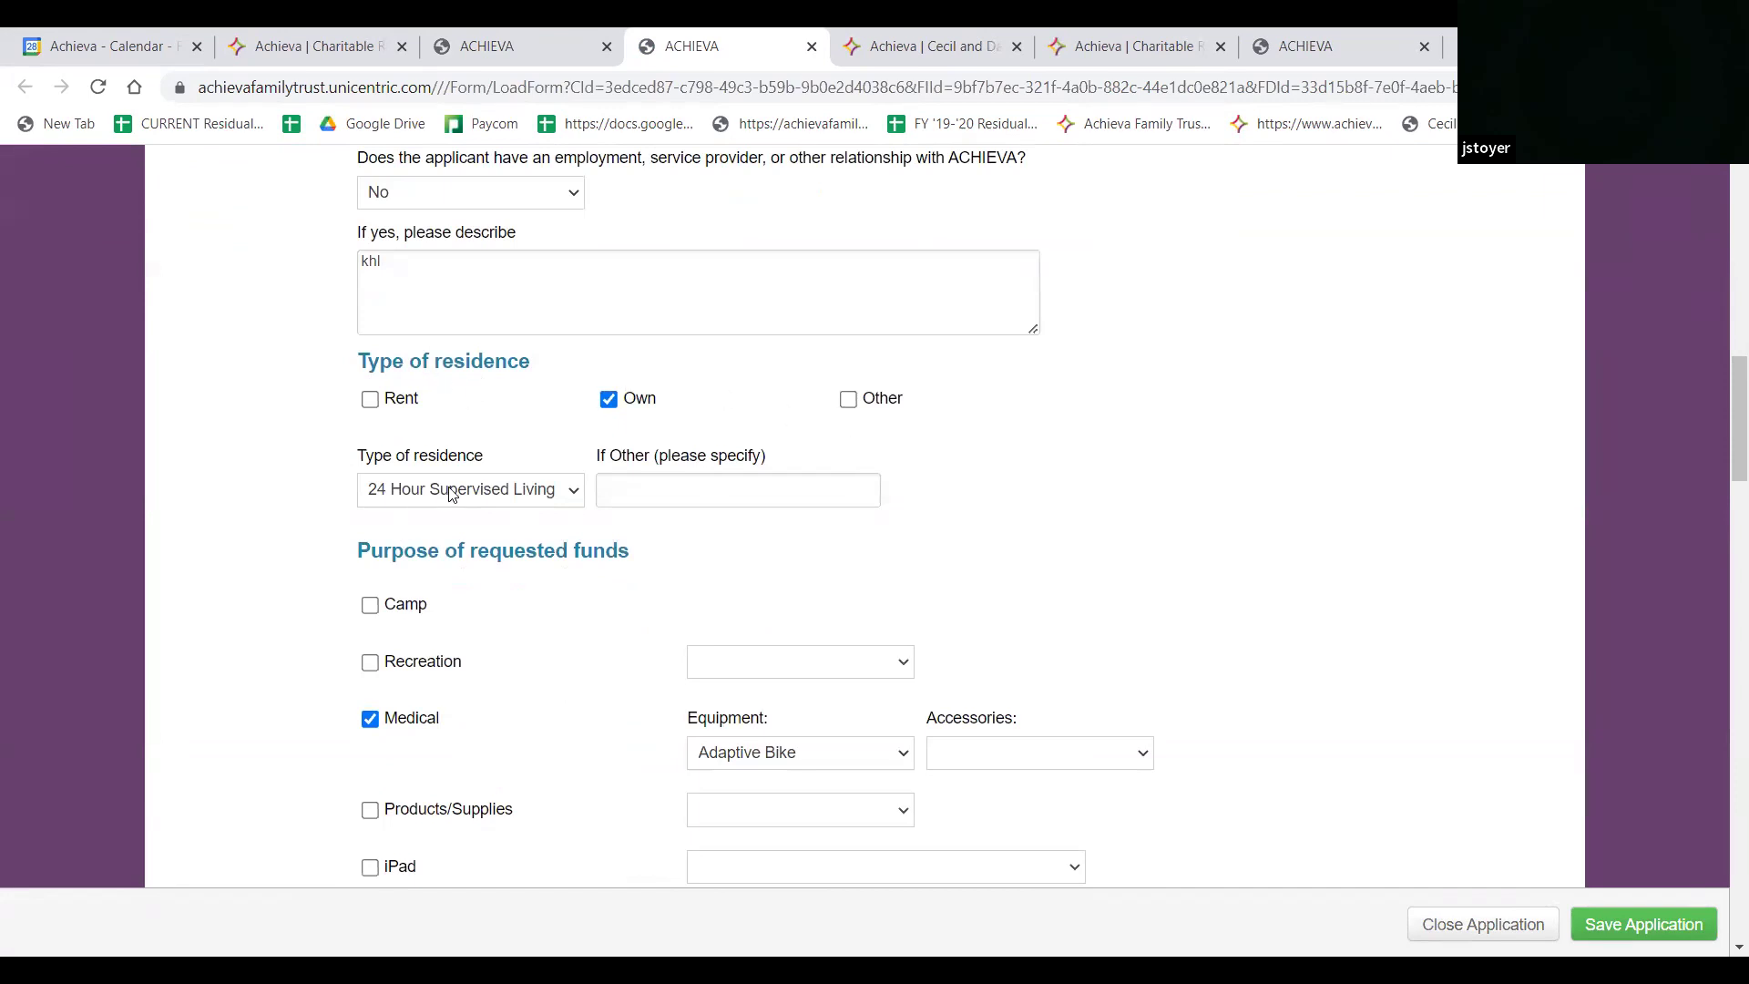
{"action": "left_click", "coordinate": [501, 507]}
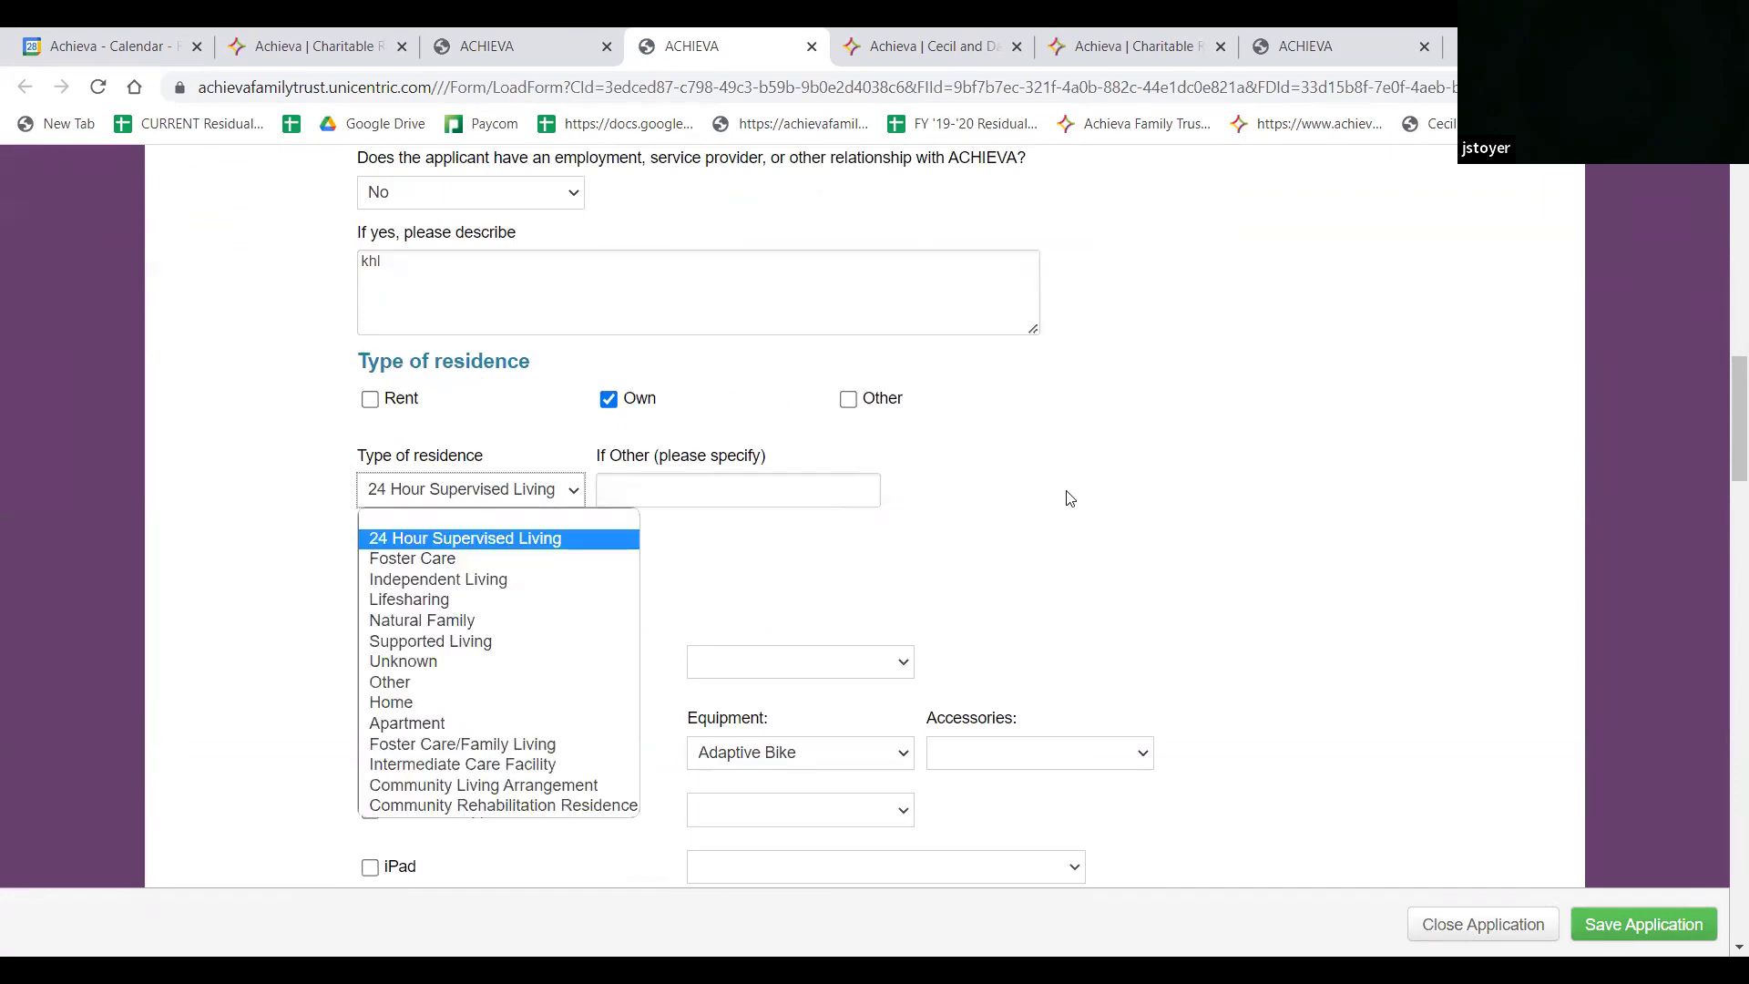
{"action": "left_click", "coordinate": [440, 387]}
{"action": "scroll", "coordinate": [1288, 407], "scroll_direction": "down", "scroll_amount": 2}
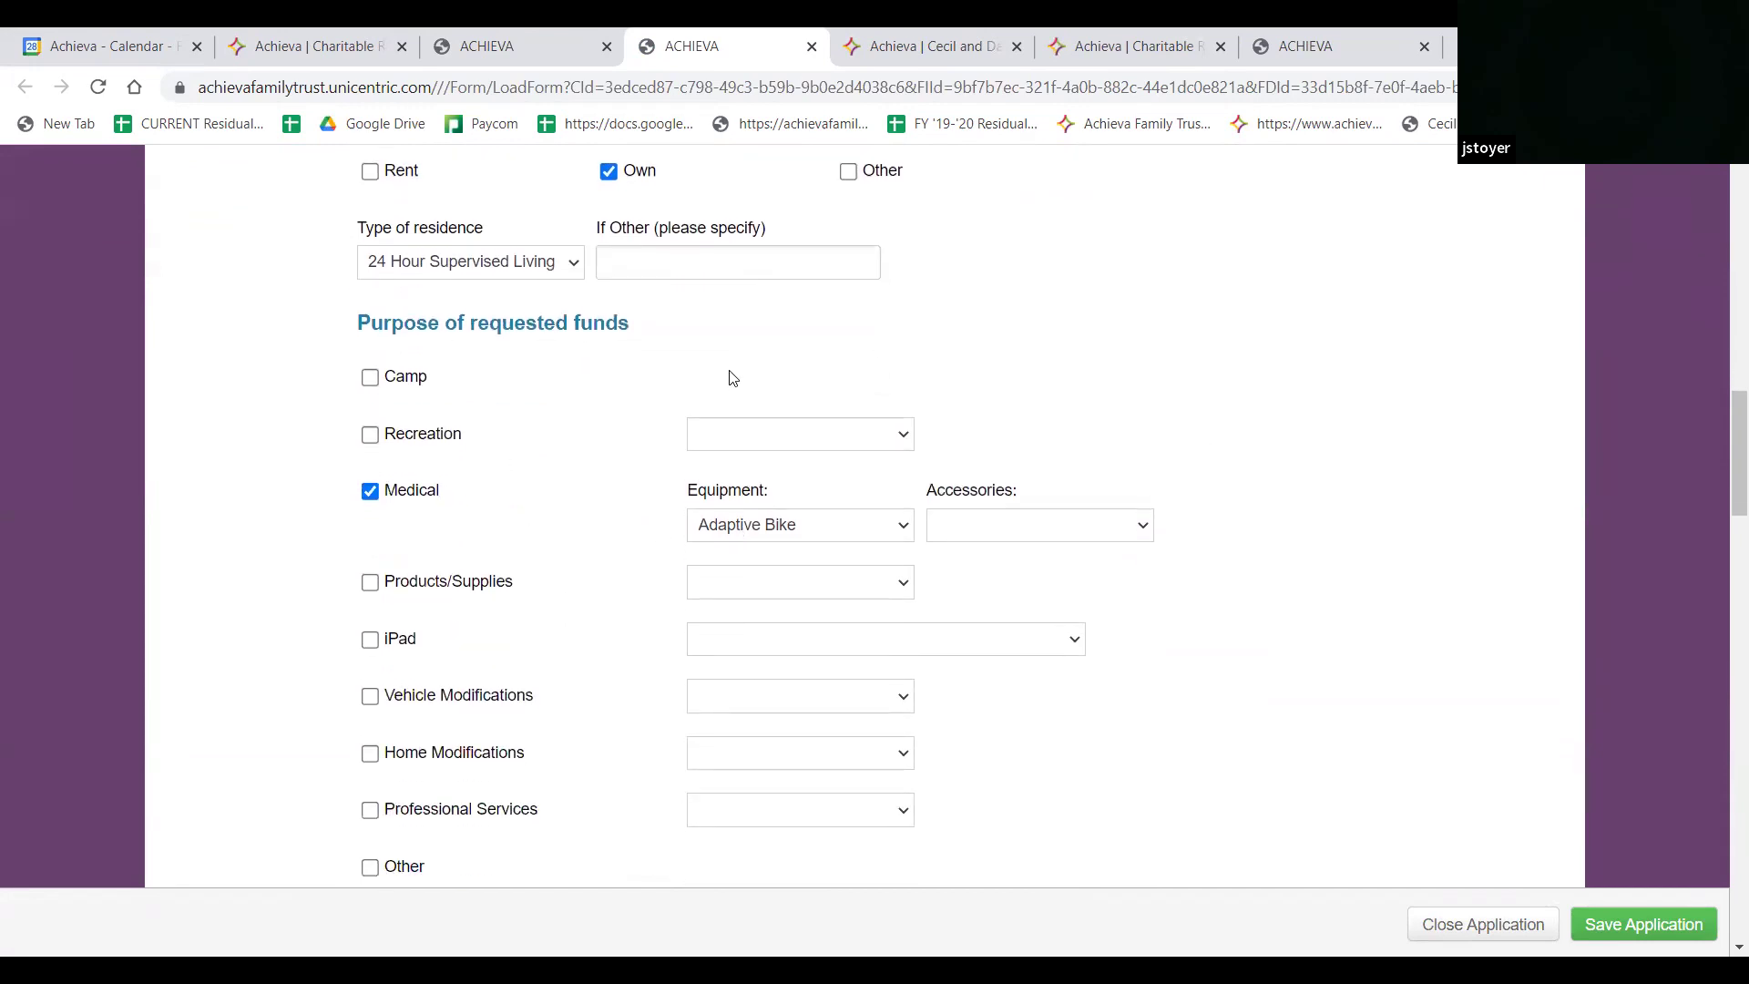
Under Purpose of requested funds, deselect Medical and clear its Equipment choice
{"action": "scroll", "coordinate": [741, 377], "scroll_direction": "down", "scroll_amount": 1}
{"action": "scroll", "coordinate": [921, 379], "scroll_direction": "down", "scroll_amount": 1}
{"action": "scroll", "coordinate": [911, 374], "scroll_direction": "up", "scroll_amount": 1}
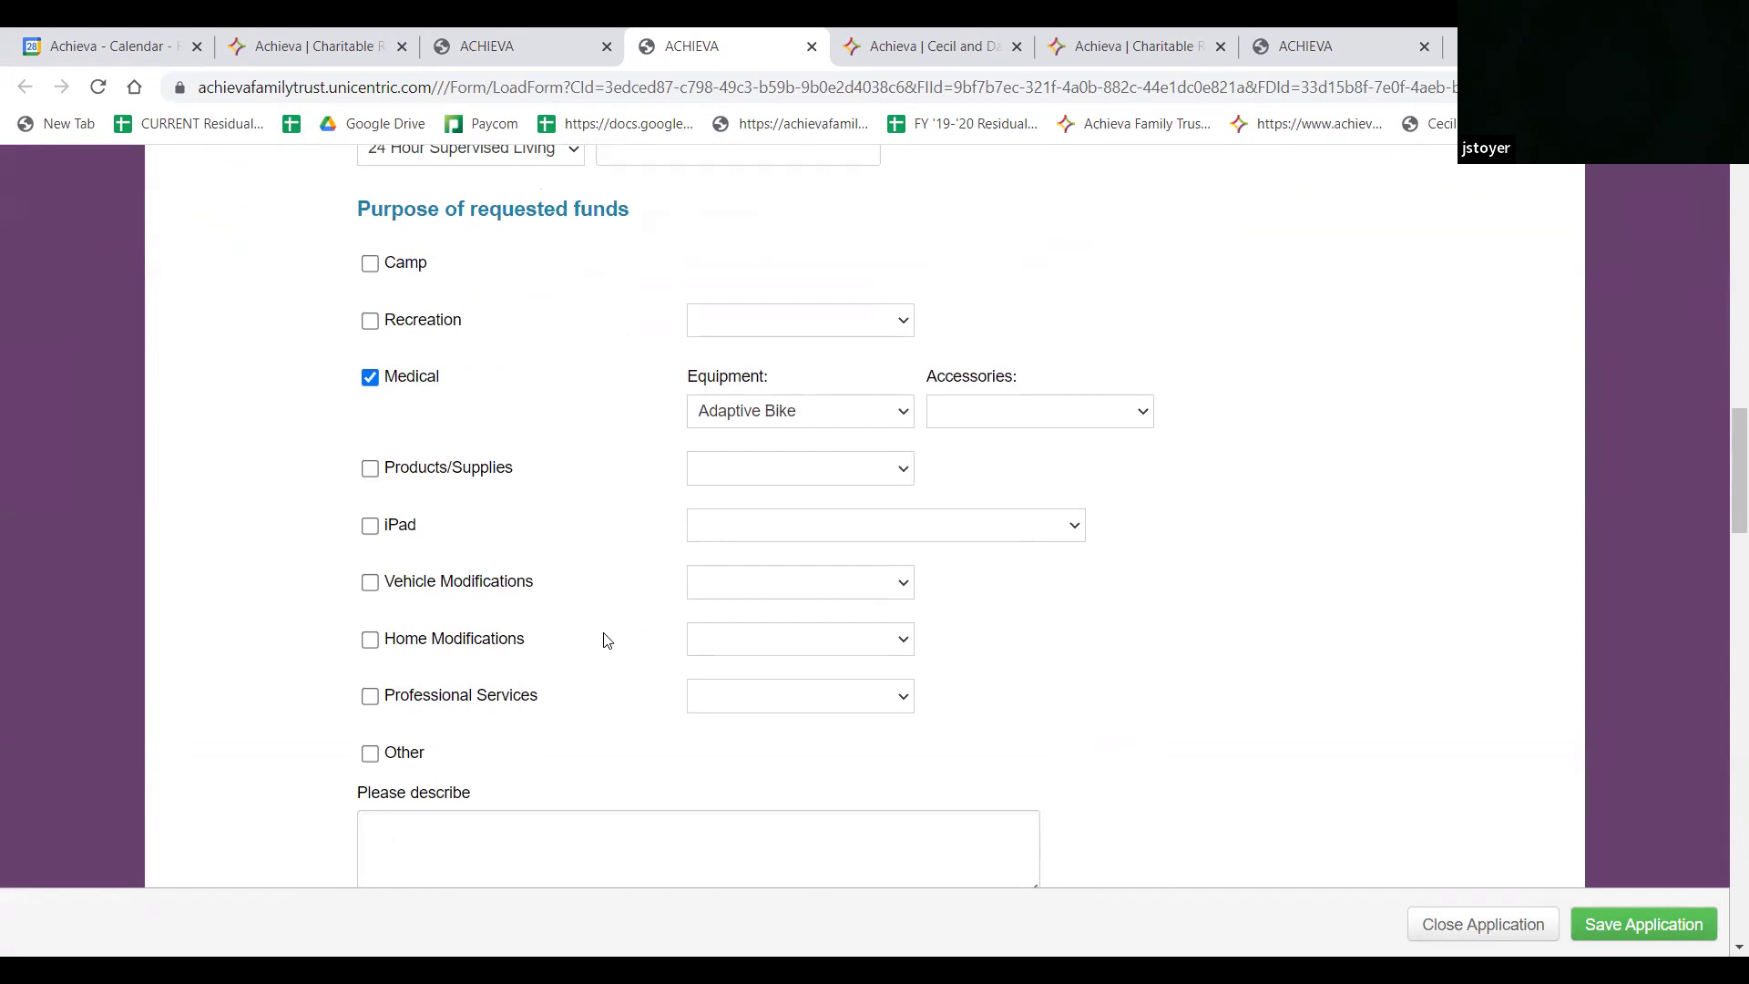
{"action": "left_click", "coordinate": [730, 473]}
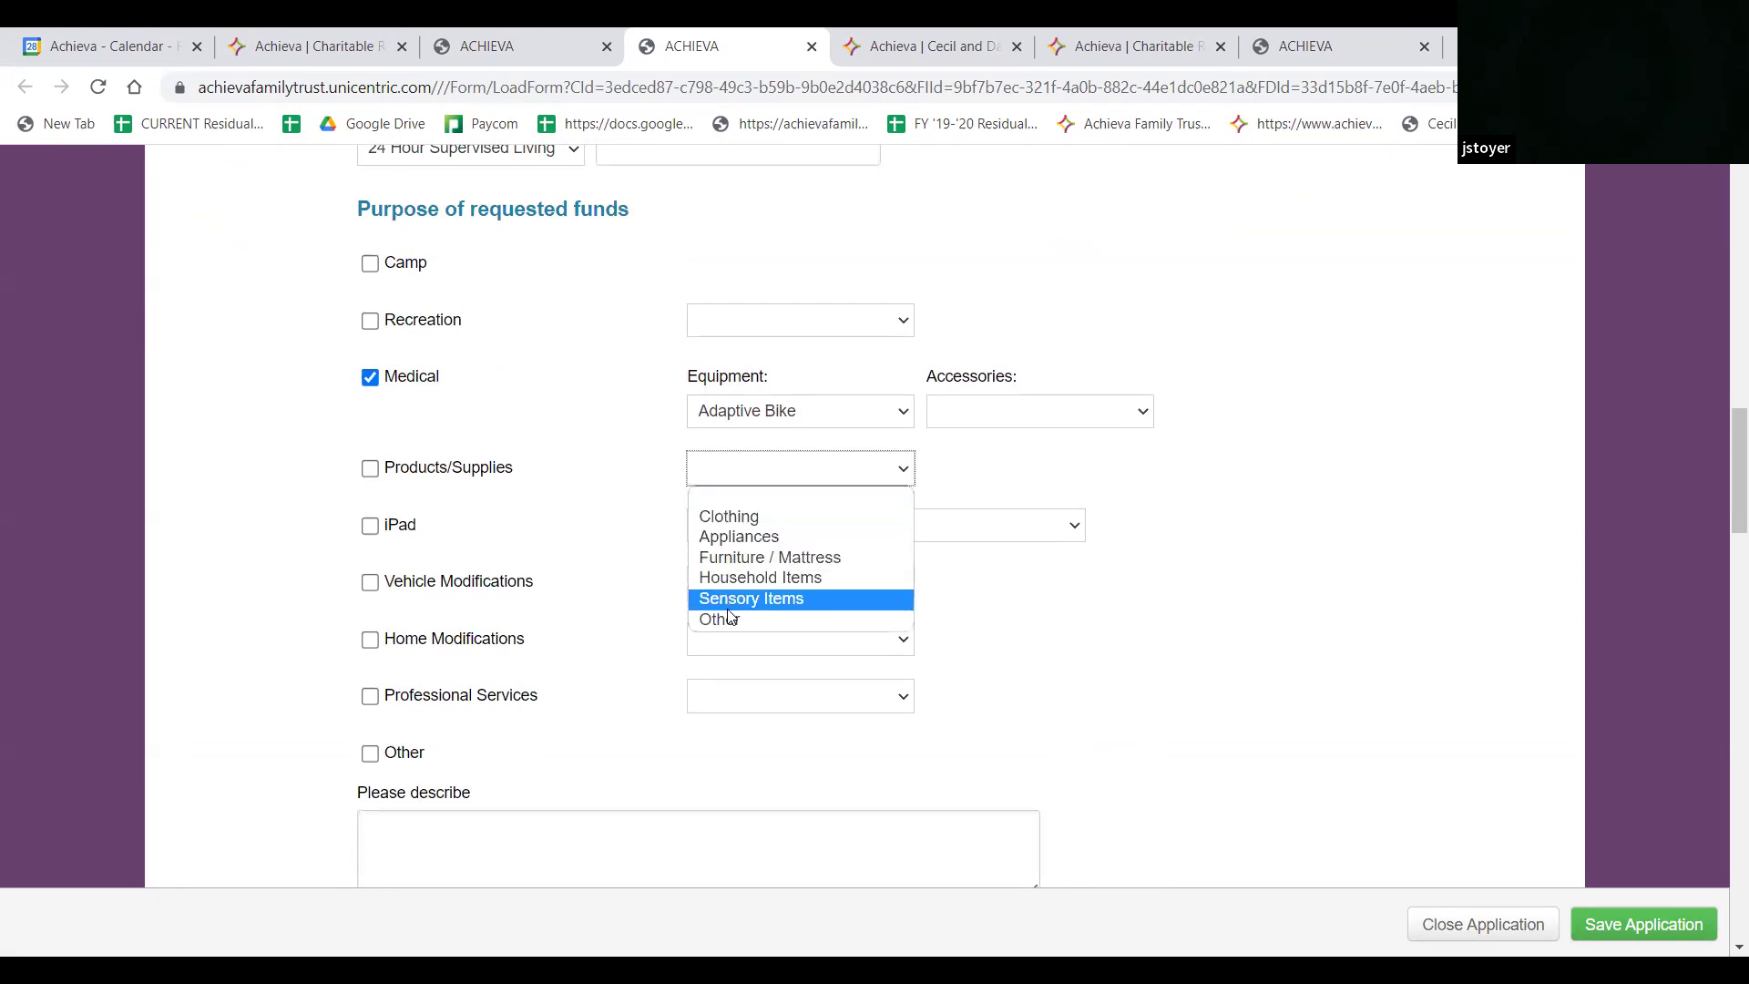
{"action": "left_click", "coordinate": [373, 383]}
{"action": "left_click", "coordinate": [746, 411]}
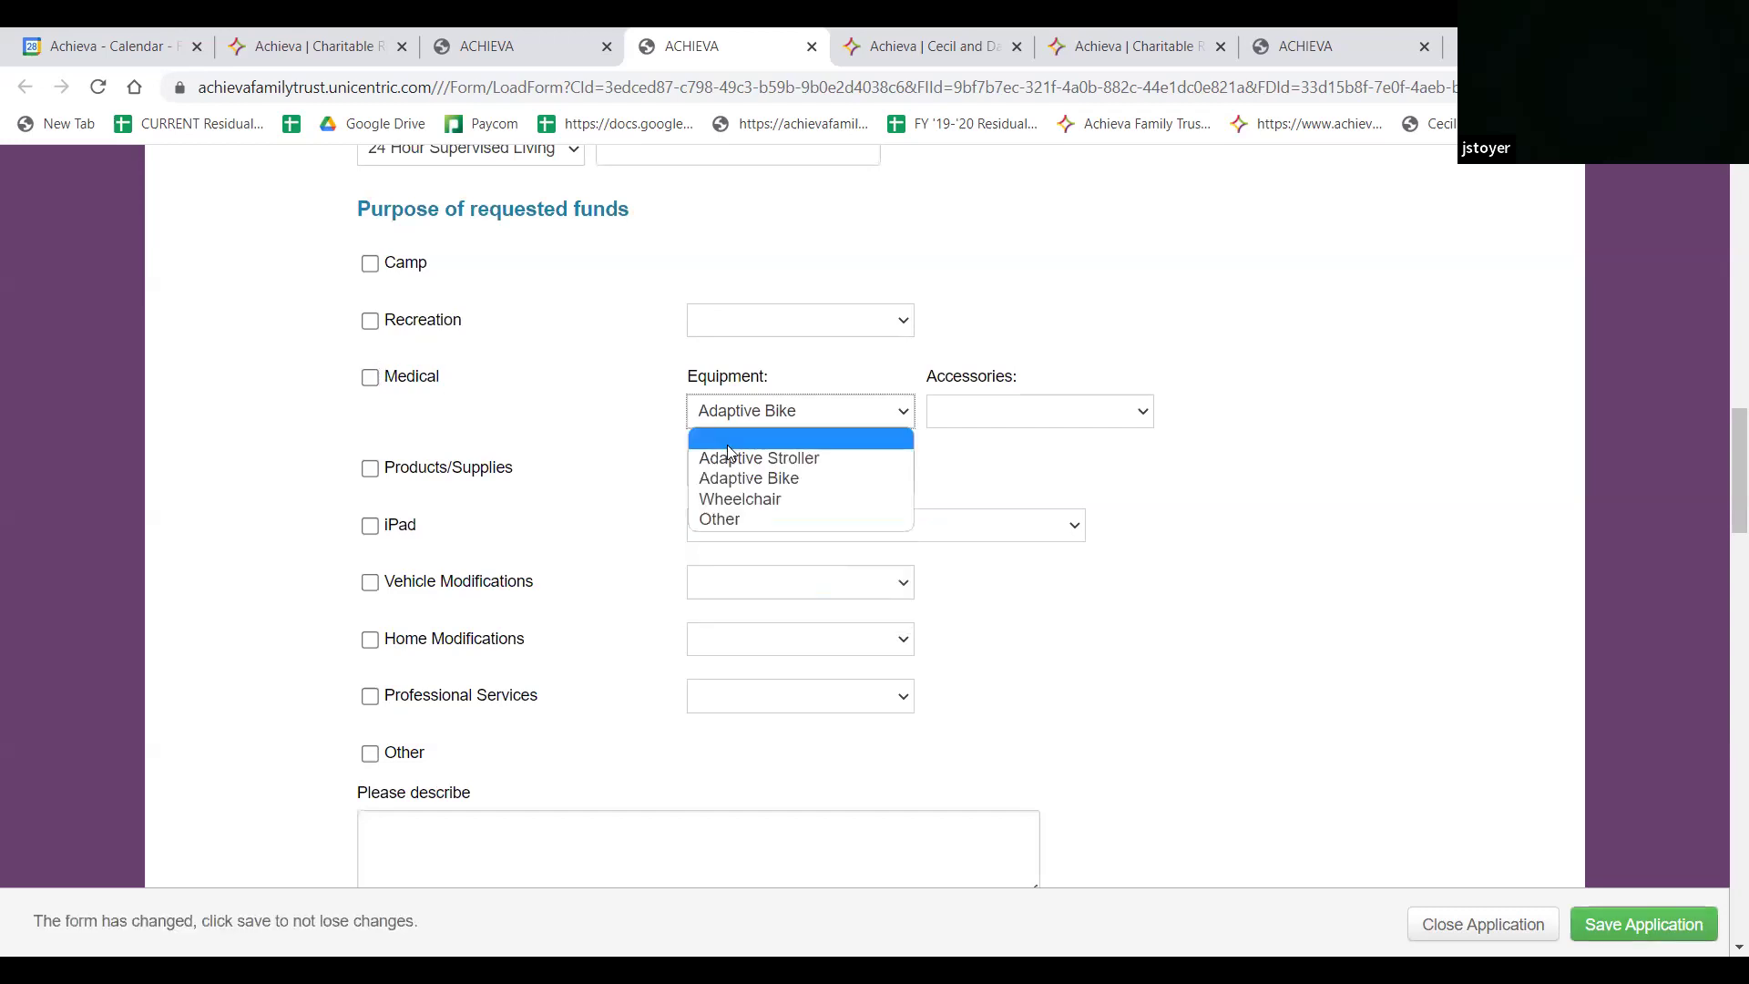
{"action": "left_click", "coordinate": [729, 446]}
Select Products/Supplies with Sensory Items and Recreation with Horseback riding as the purposes of the requested funds
{"action": "left_click", "coordinate": [370, 469]}
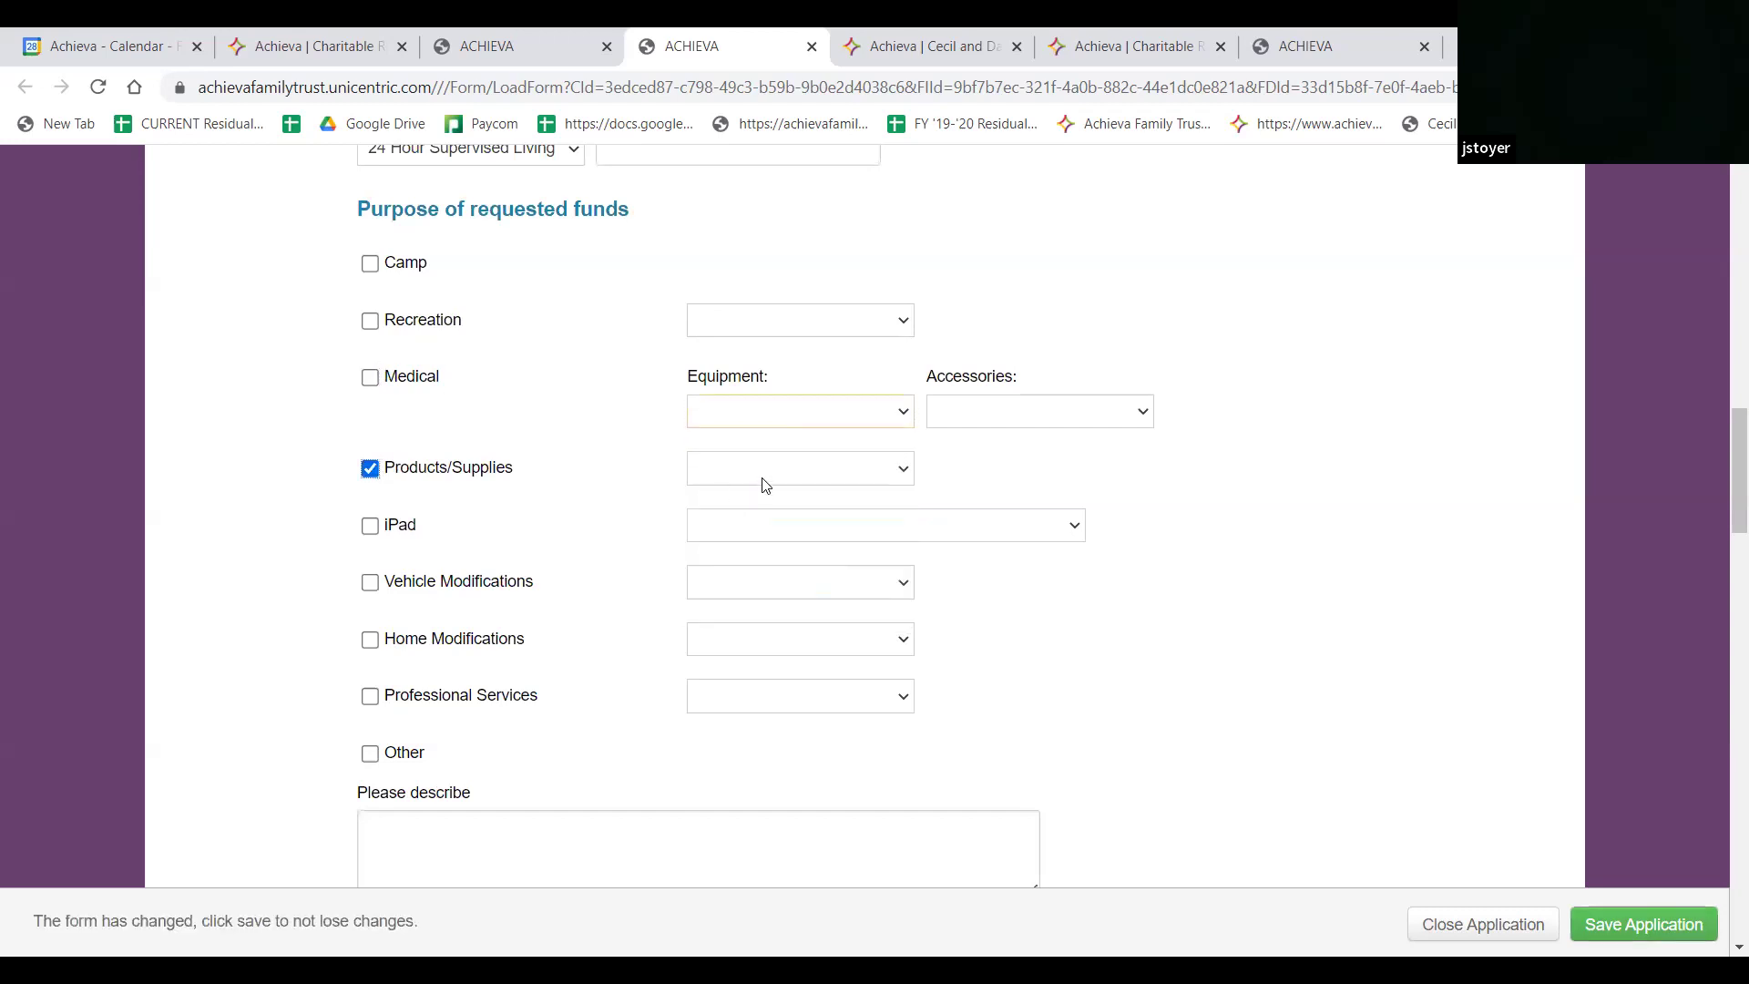
{"action": "left_click", "coordinate": [763, 479]}
{"action": "left_click", "coordinate": [738, 594]}
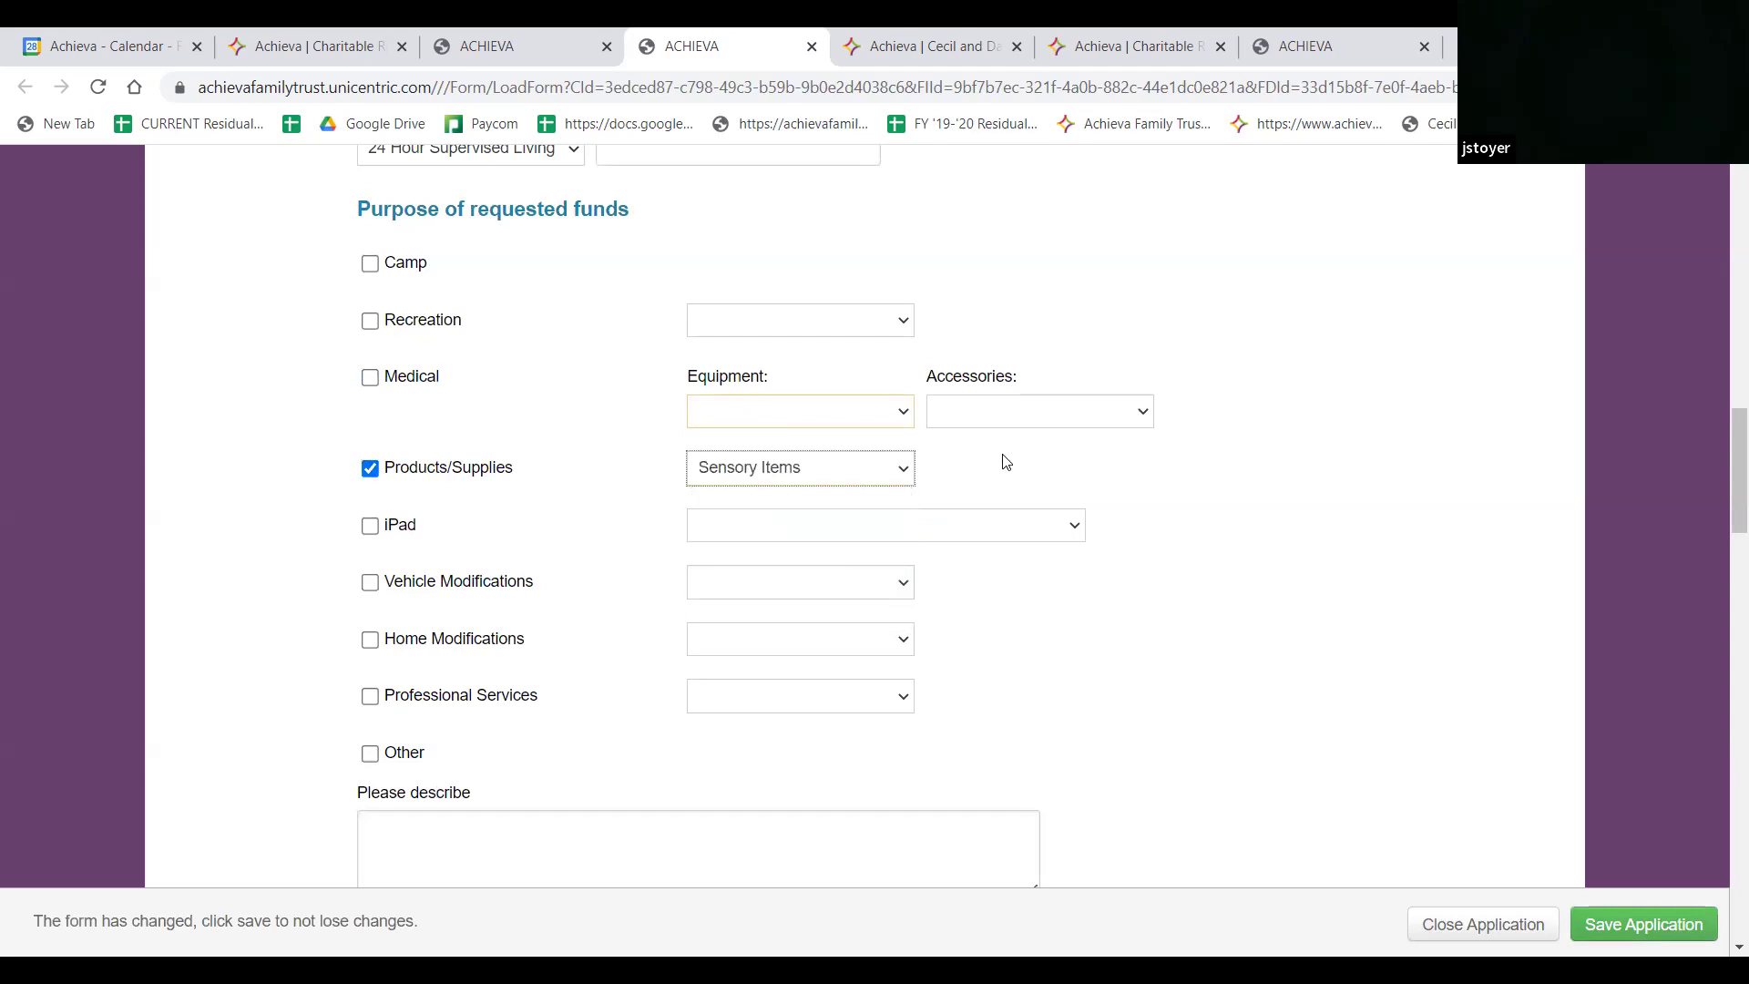
{"action": "left_click", "coordinate": [370, 322]}
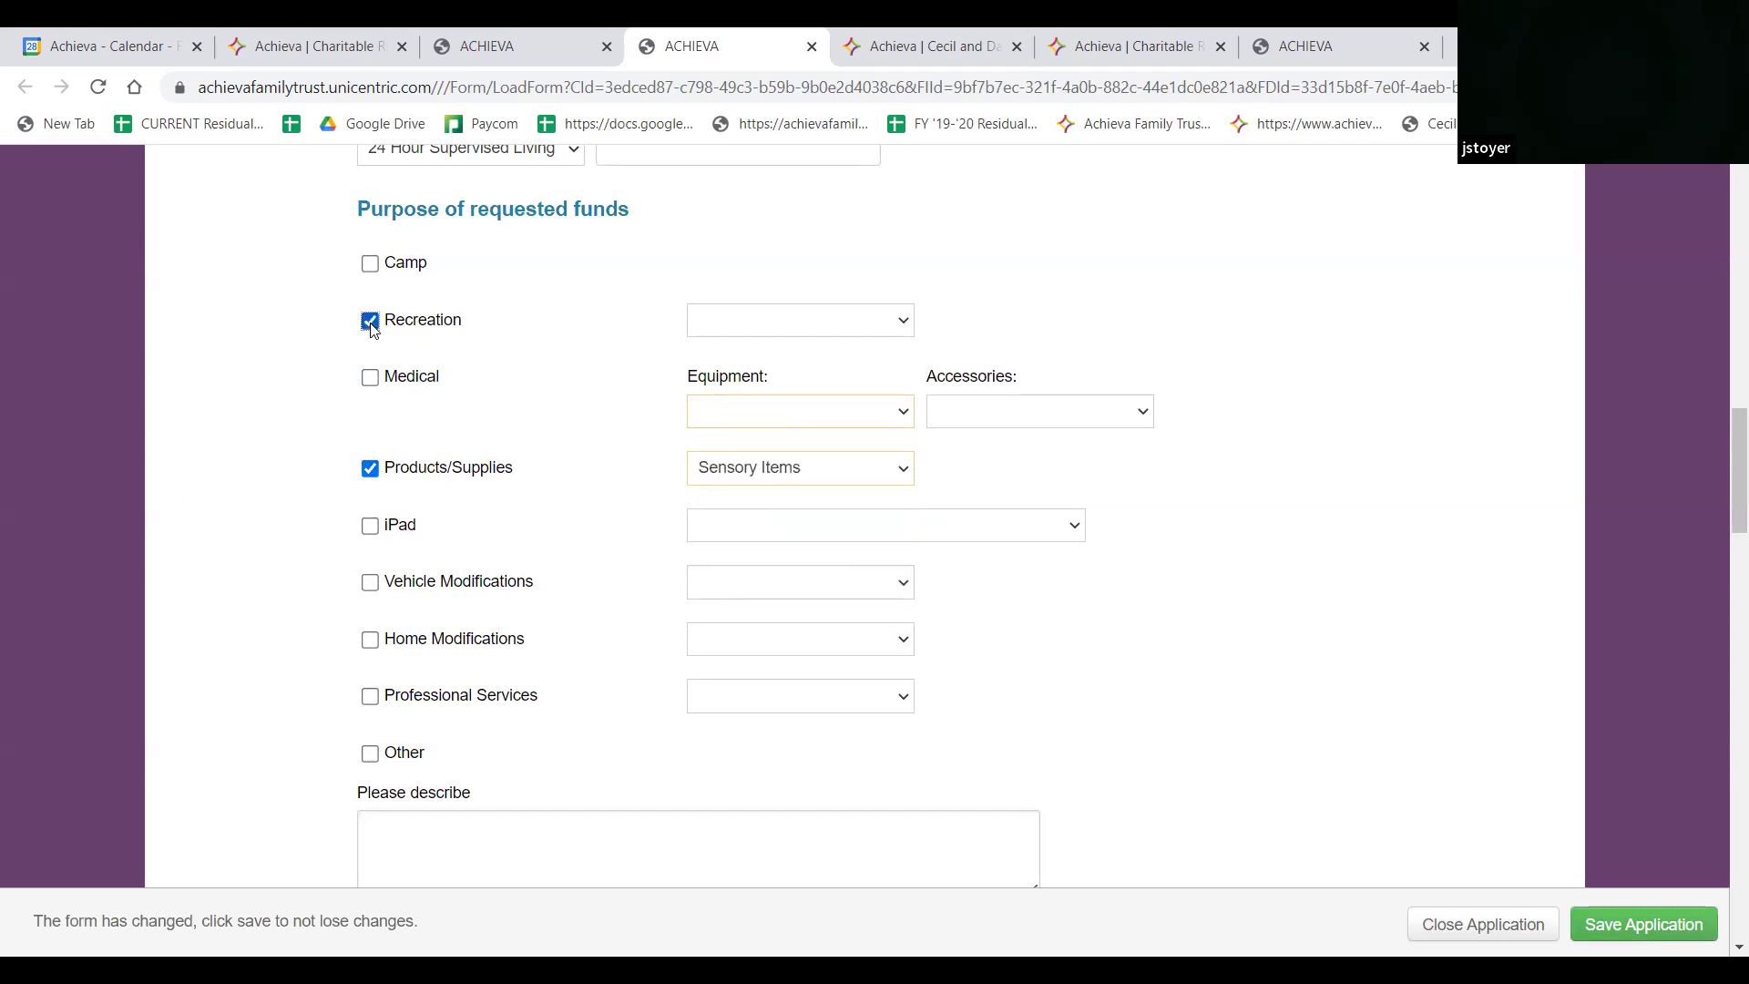
{"action": "left_click", "coordinate": [776, 334]}
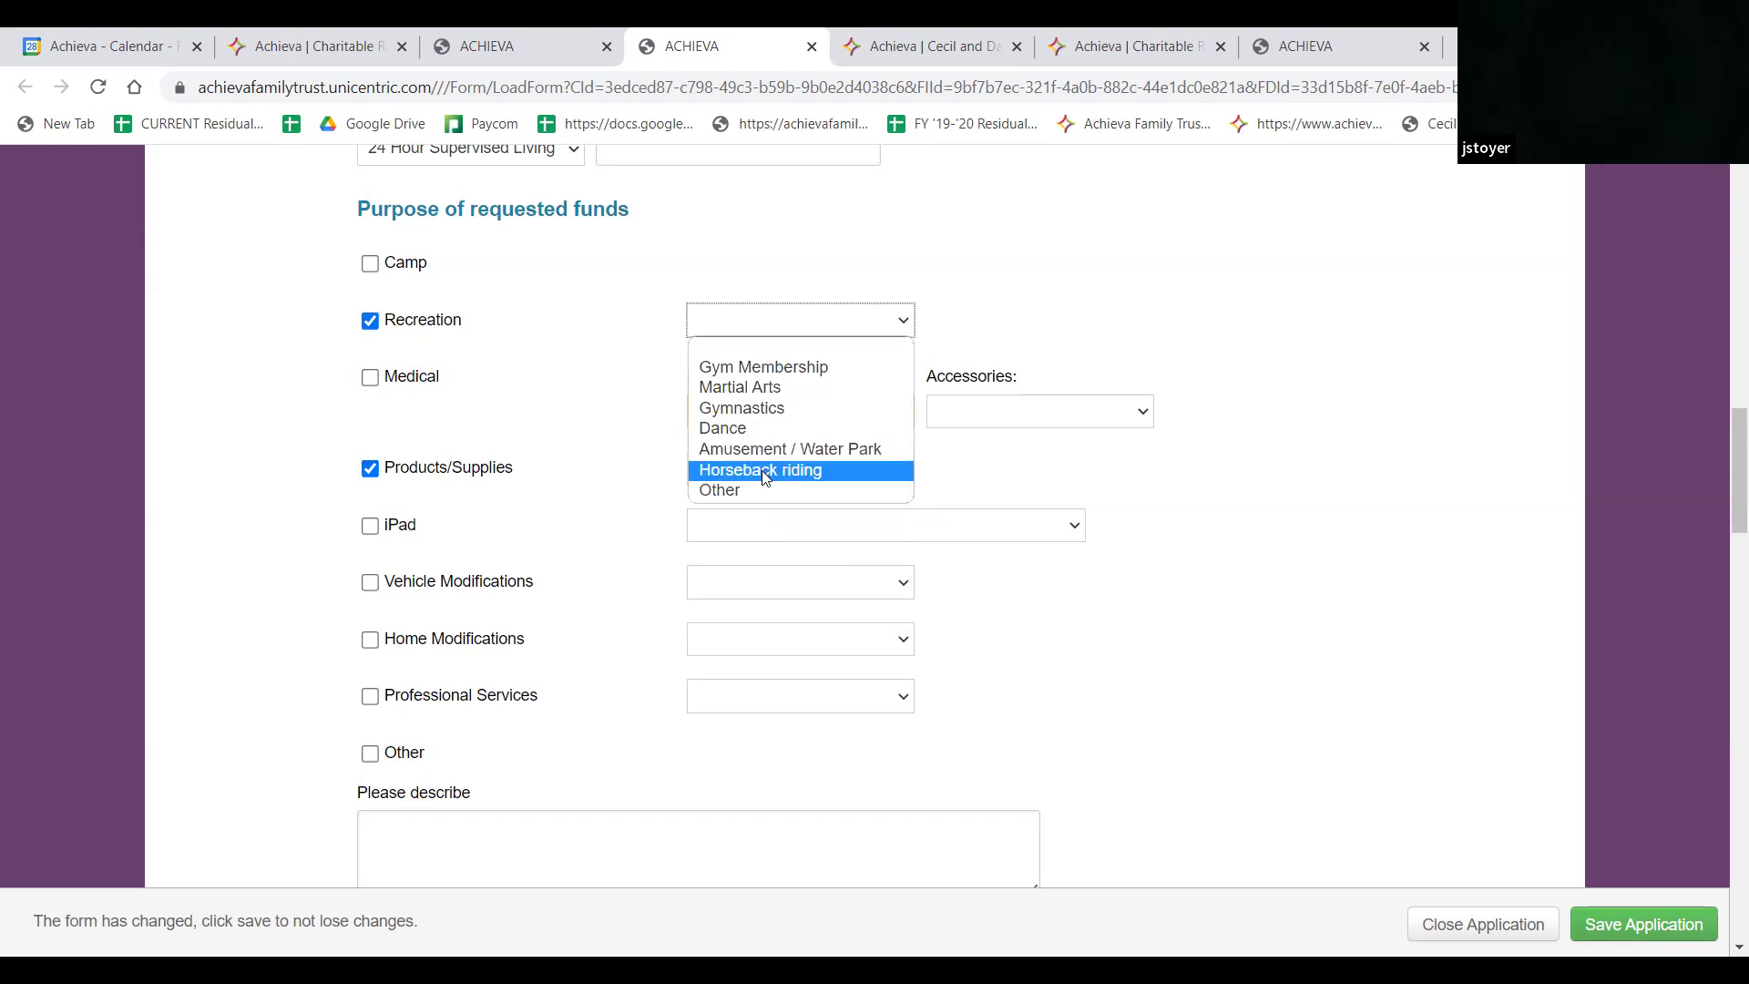
{"action": "left_click", "coordinate": [762, 470]}
Review the purpose description, requested amount, product and service questions, recommender choices, suggested vendor field and household section
{"action": "scroll", "coordinate": [1113, 313], "scroll_direction": "down", "scroll_amount": 1}
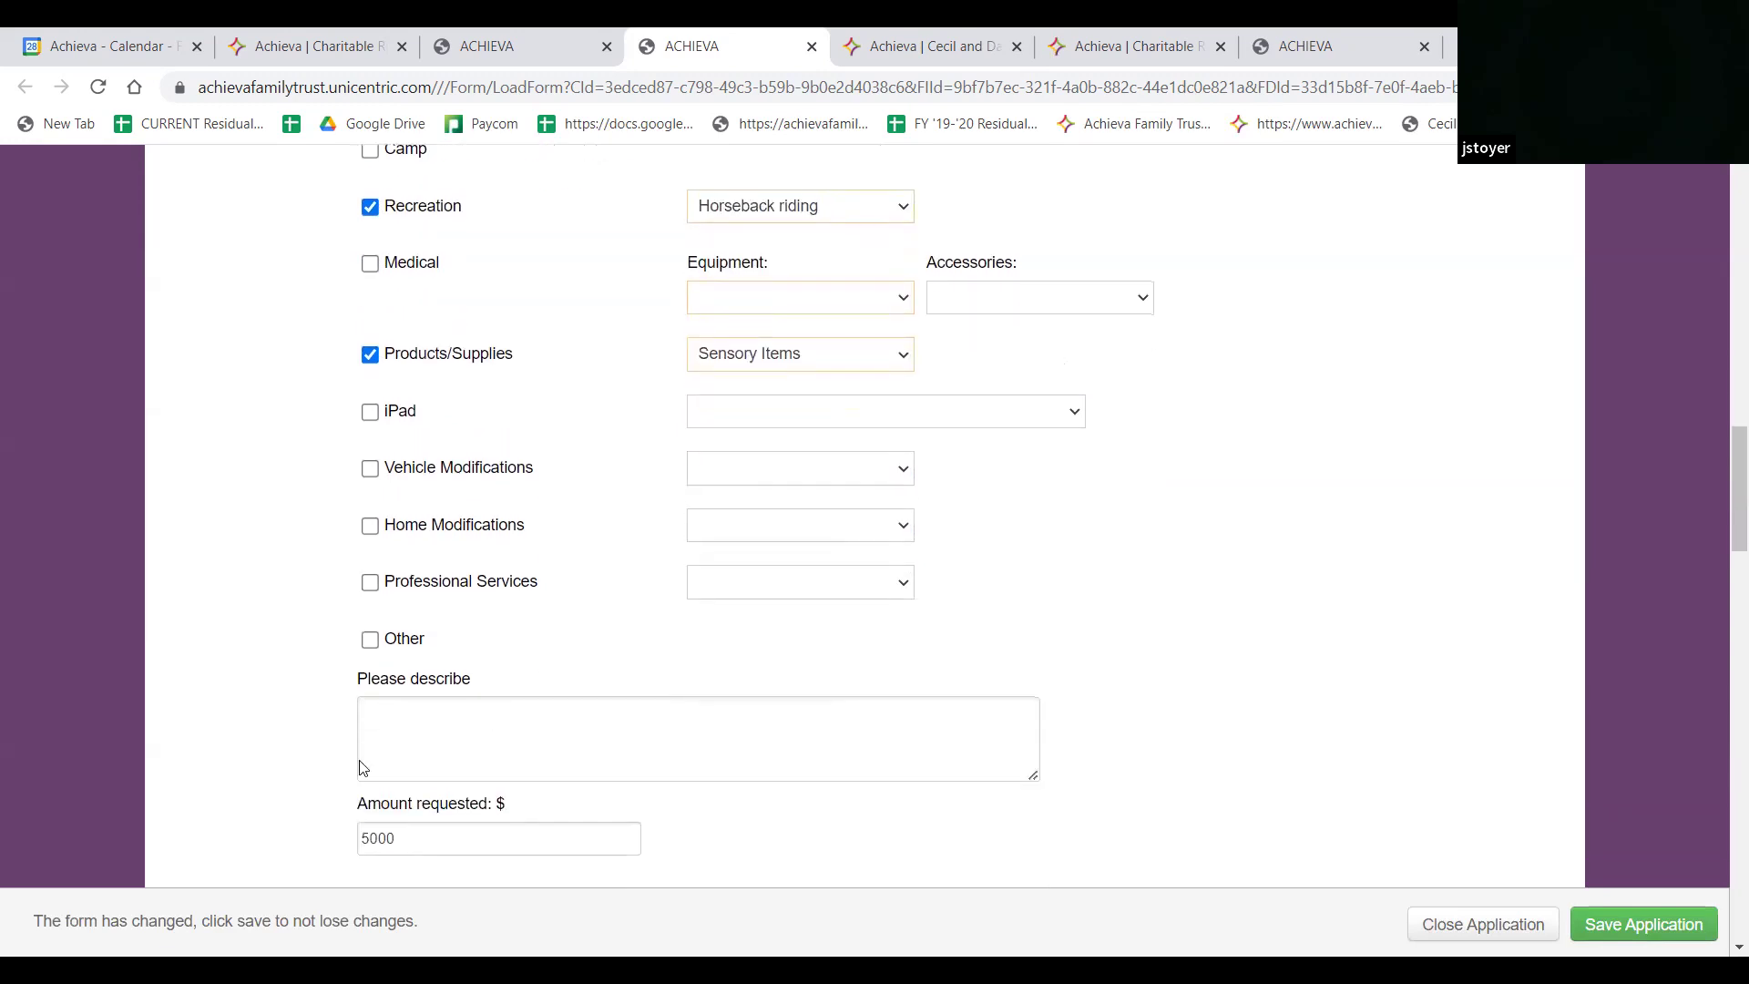
{"action": "scroll", "coordinate": [363, 768], "scroll_direction": "down", "scroll_amount": 1}
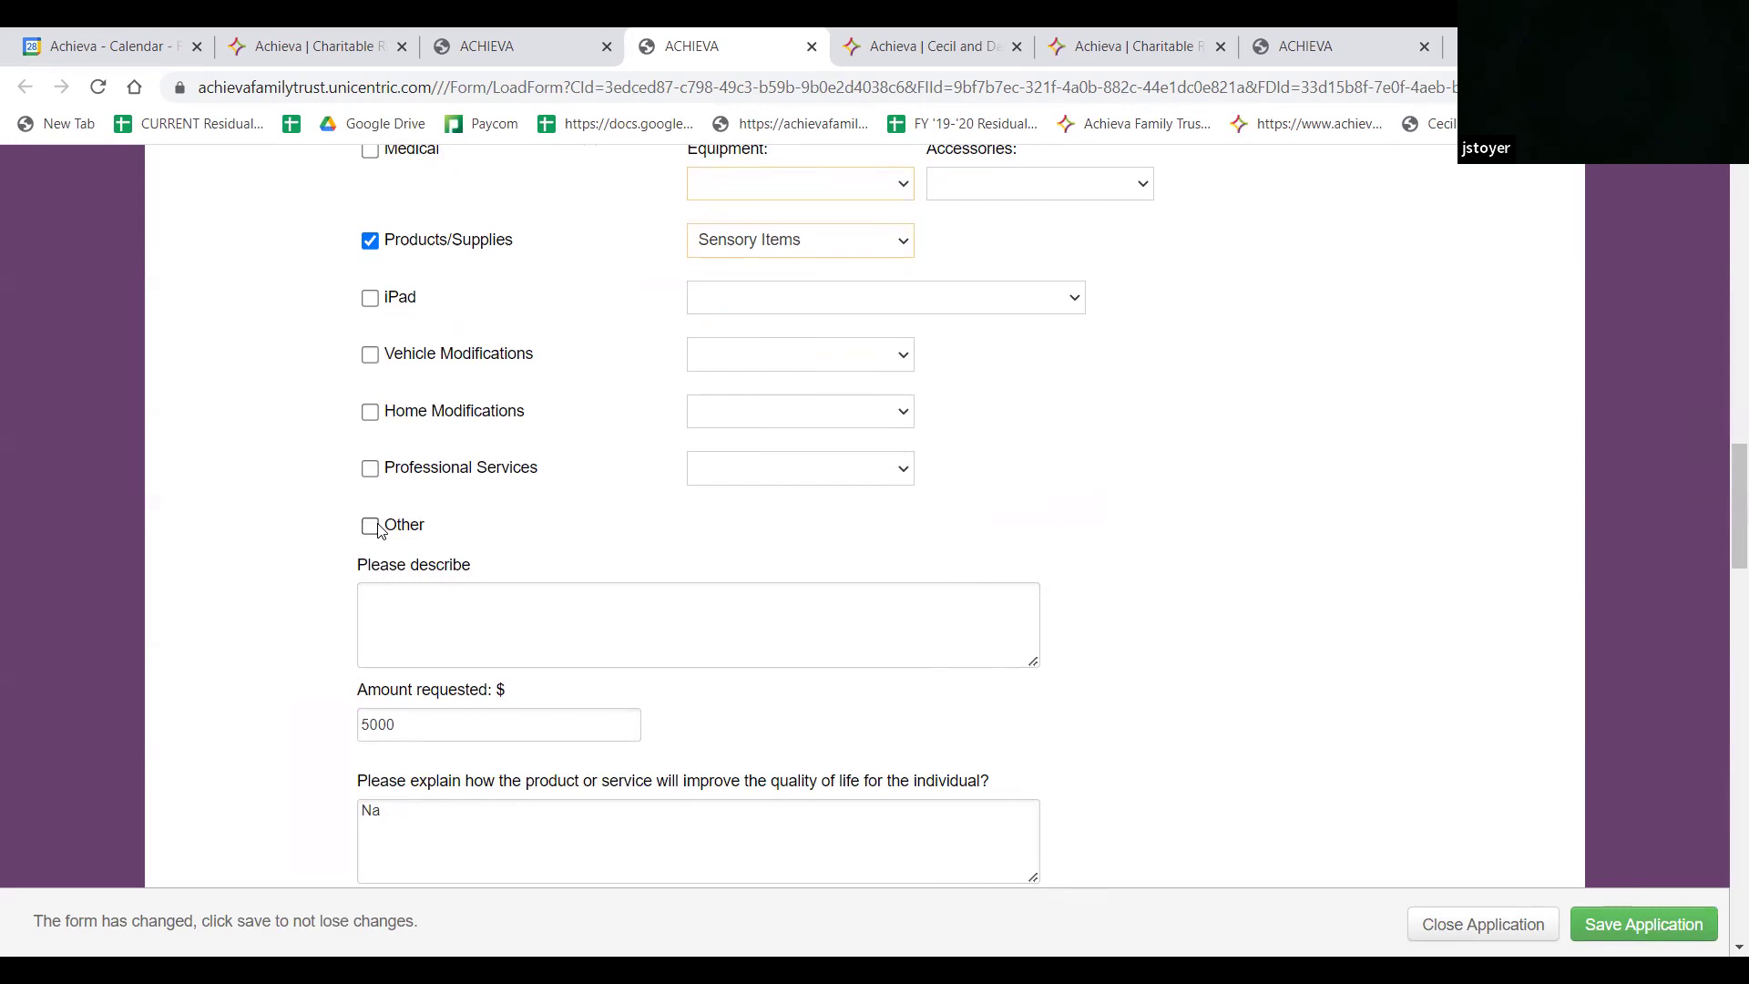
{"action": "scroll", "coordinate": [1059, 579], "scroll_direction": "up", "scroll_amount": 3}
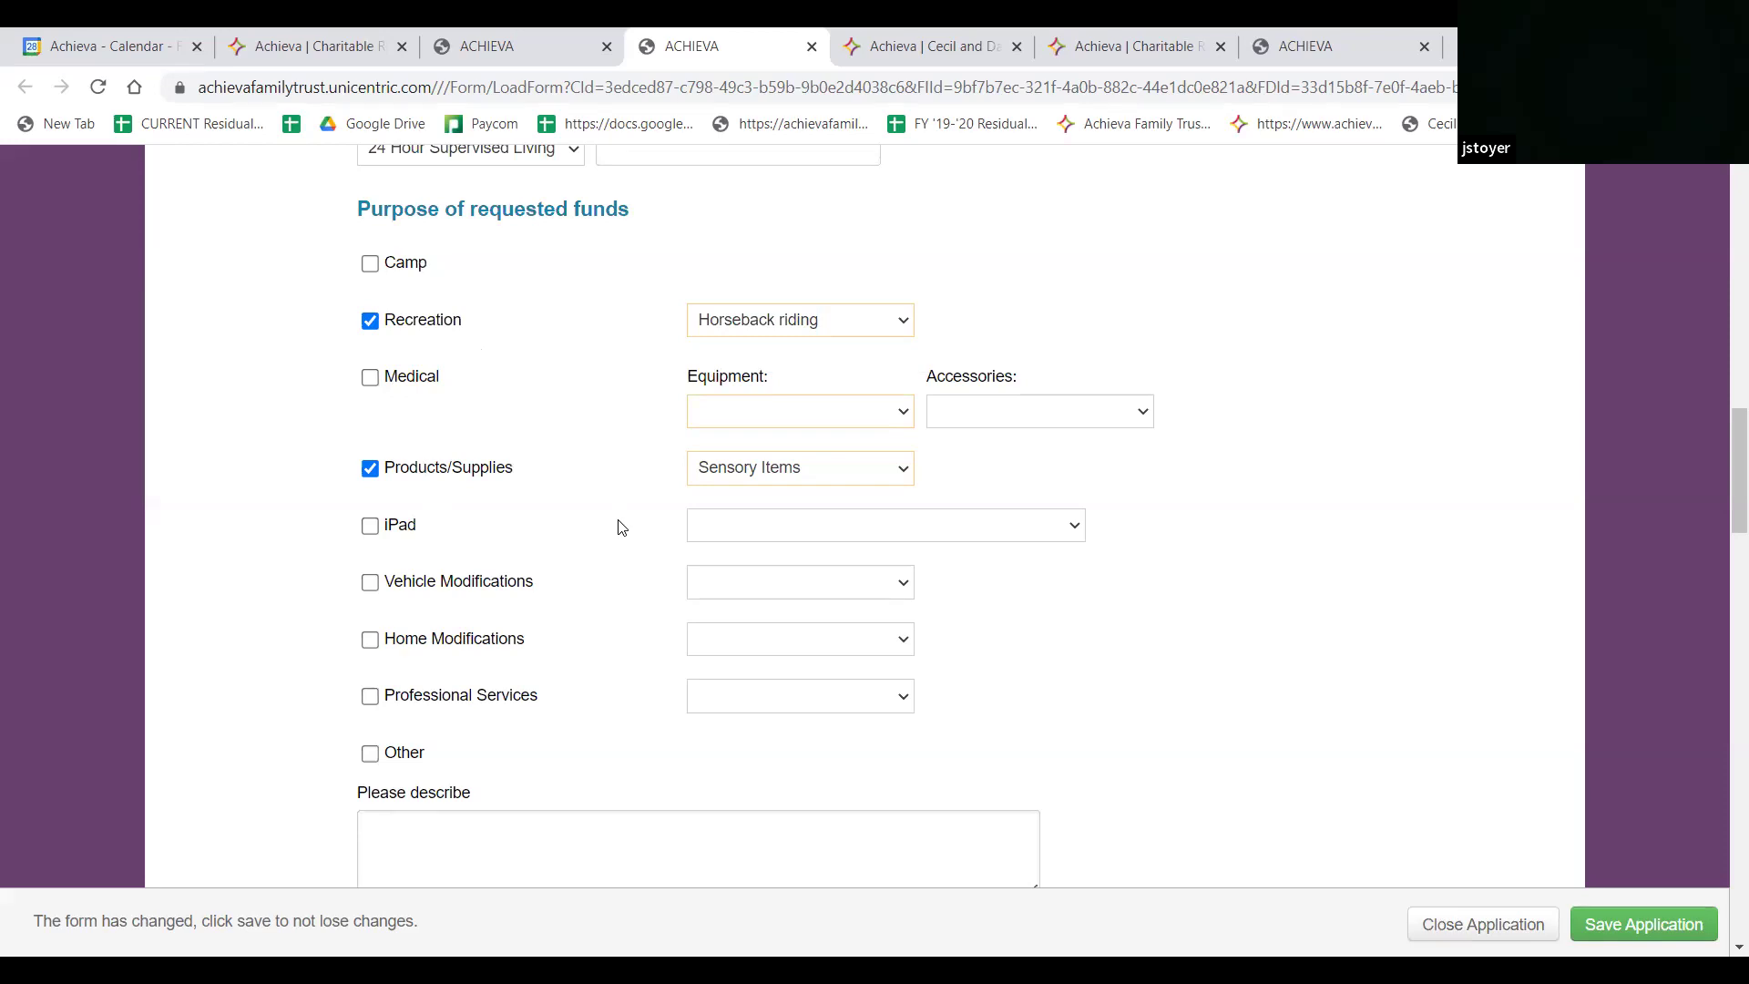
{"action": "scroll", "coordinate": [622, 538], "scroll_direction": "down", "scroll_amount": 3}
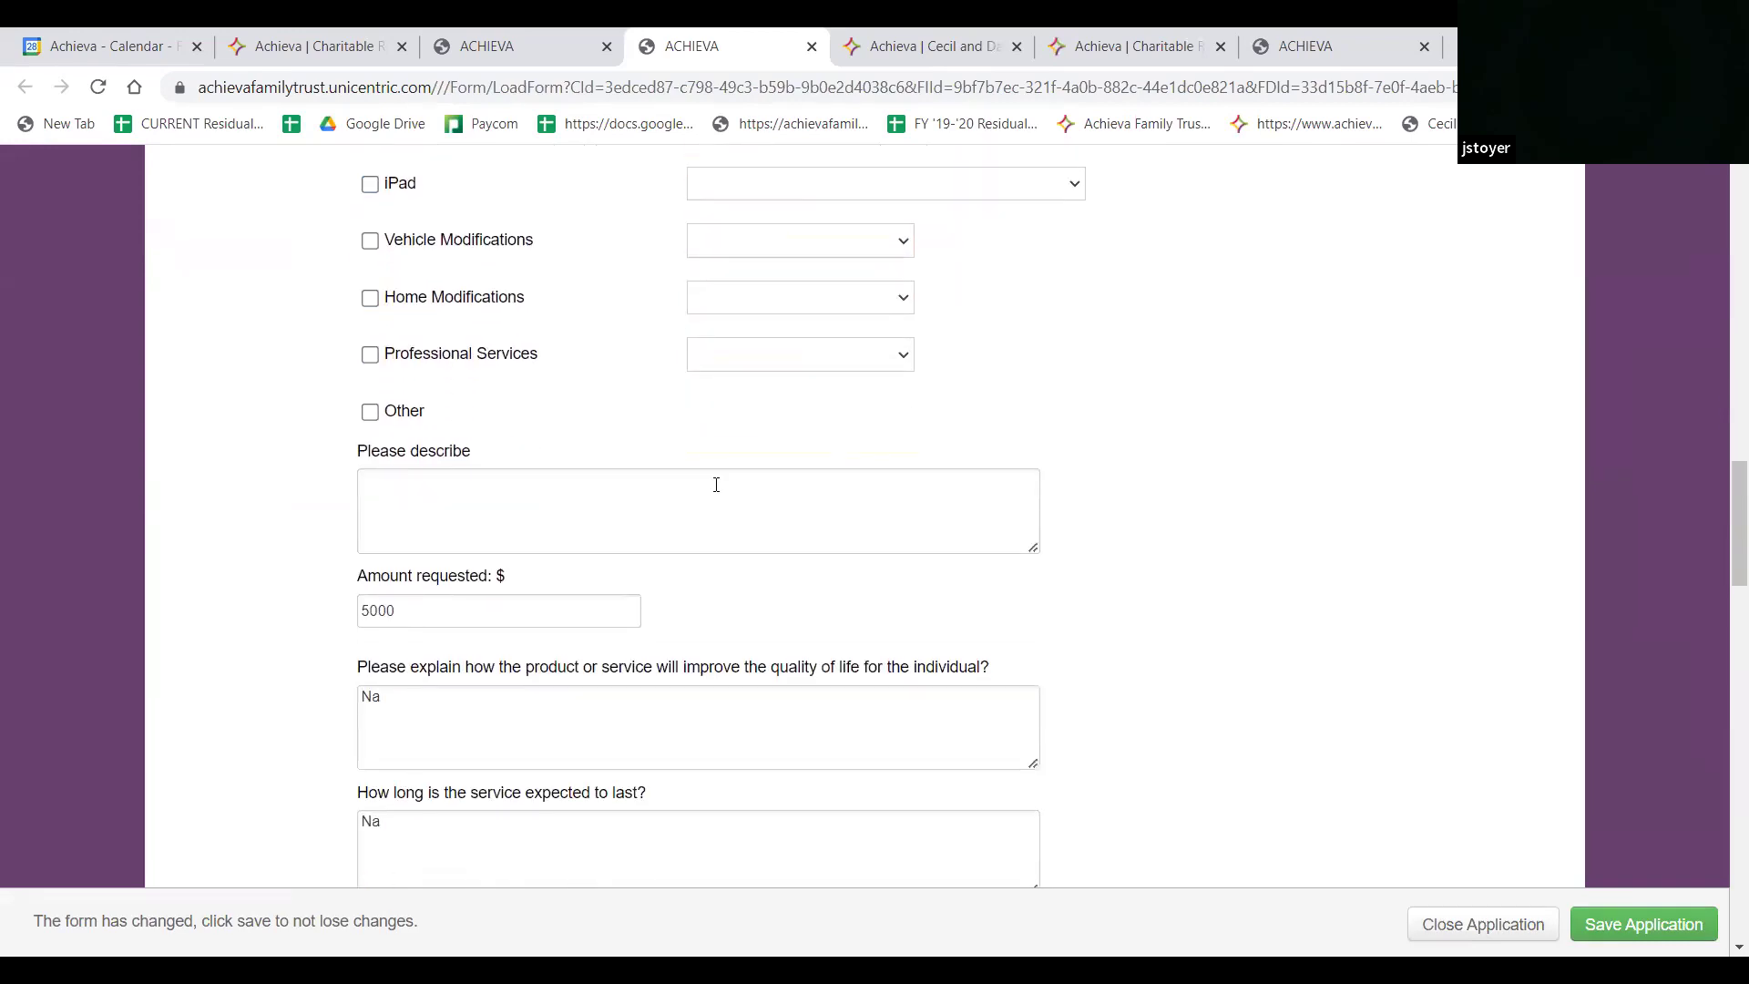
{"action": "scroll", "coordinate": [717, 484], "scroll_direction": "down", "scroll_amount": 1}
{"action": "left_click", "coordinate": [417, 497]}
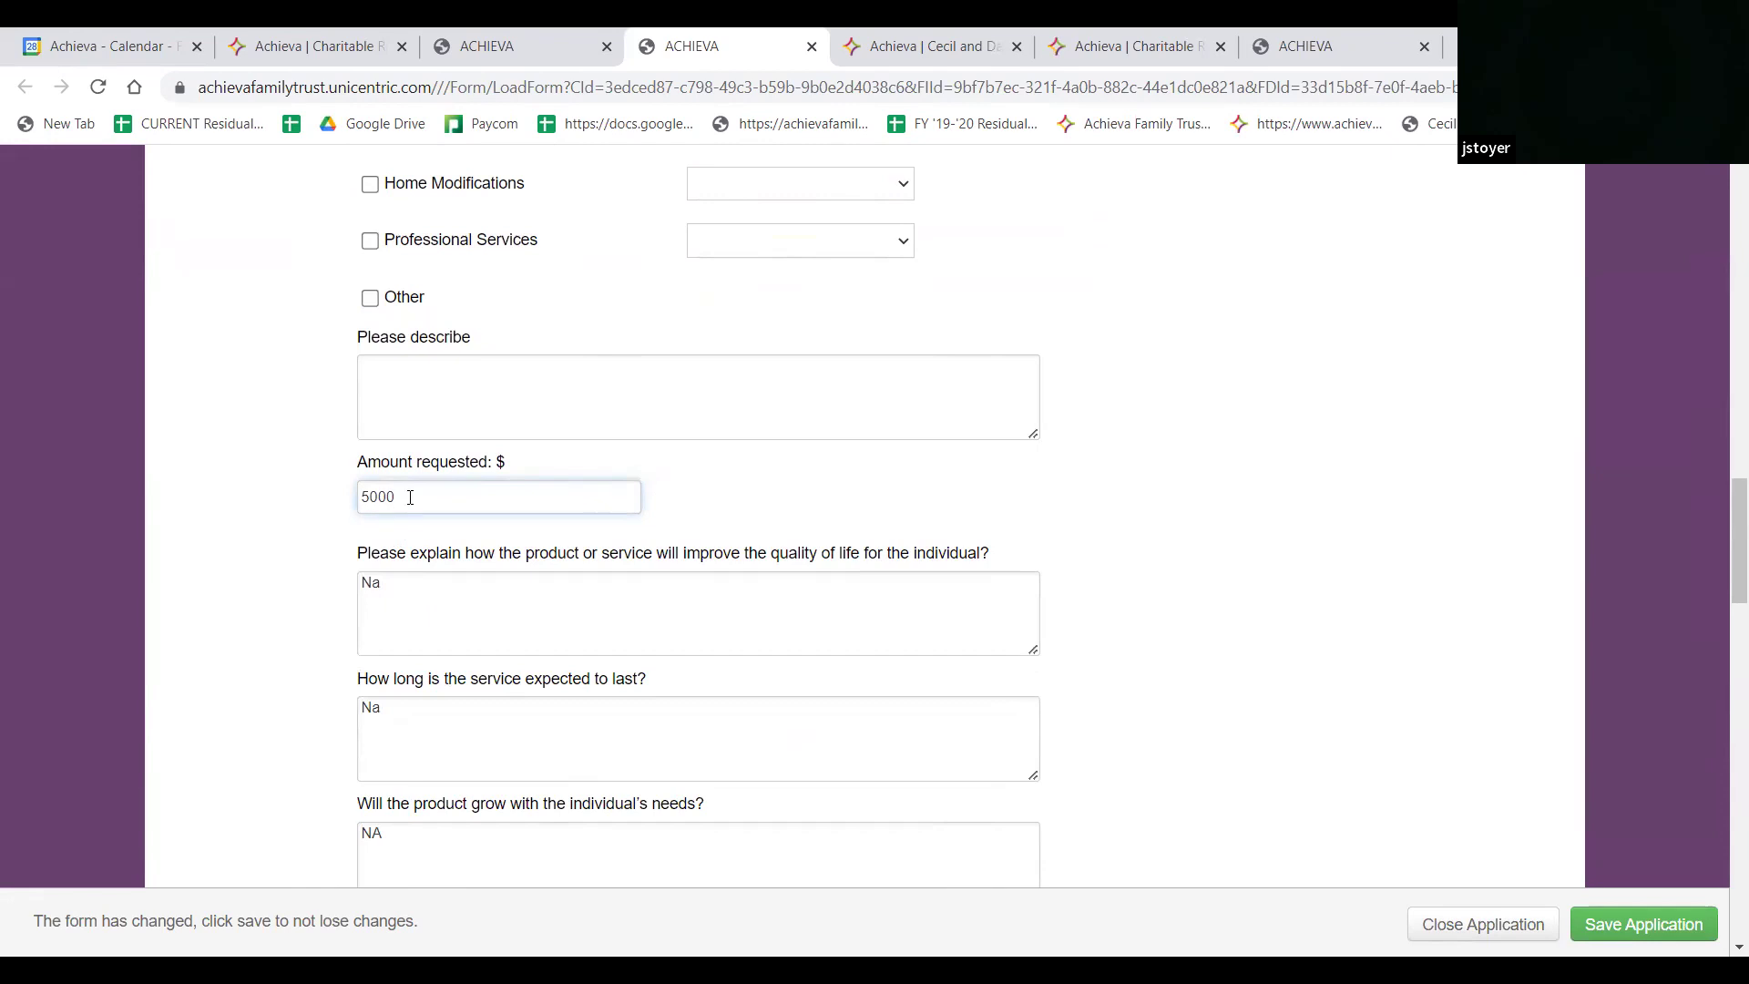
{"action": "scroll", "coordinate": [565, 578], "scroll_direction": "down", "scroll_amount": 1}
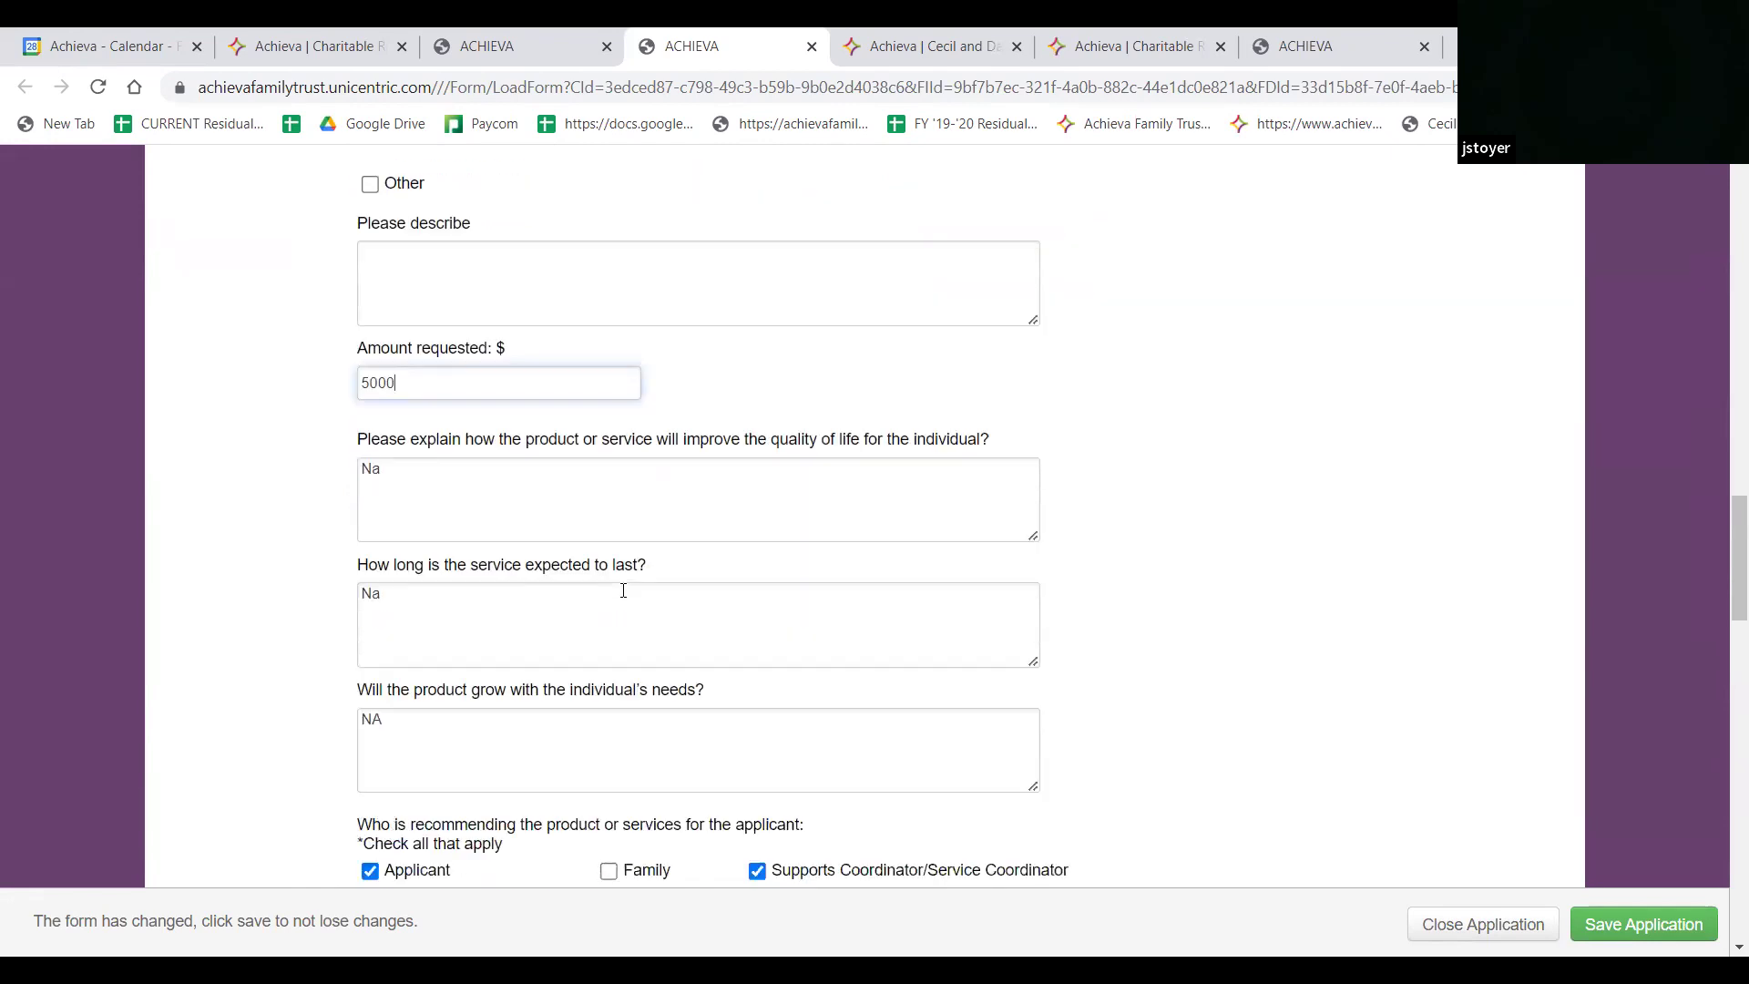
{"action": "scroll", "coordinate": [709, 501], "scroll_direction": "down", "scroll_amount": 1}
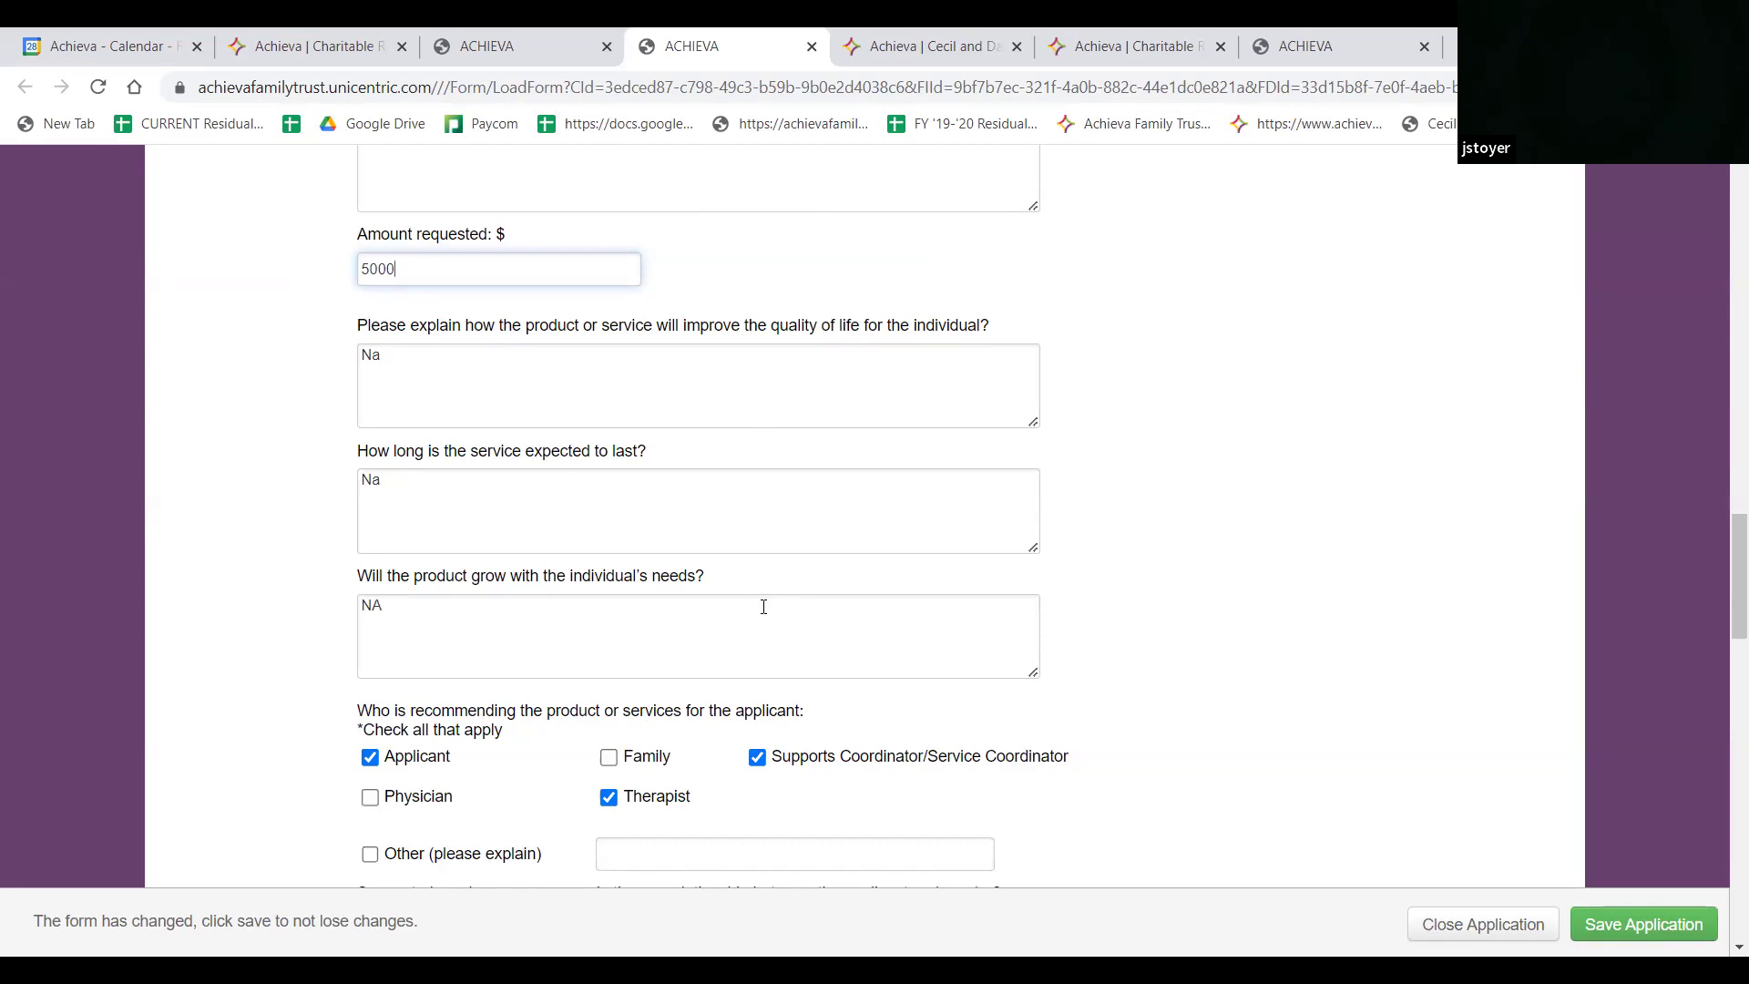
{"action": "scroll", "coordinate": [643, 692], "scroll_direction": "down", "scroll_amount": 3}
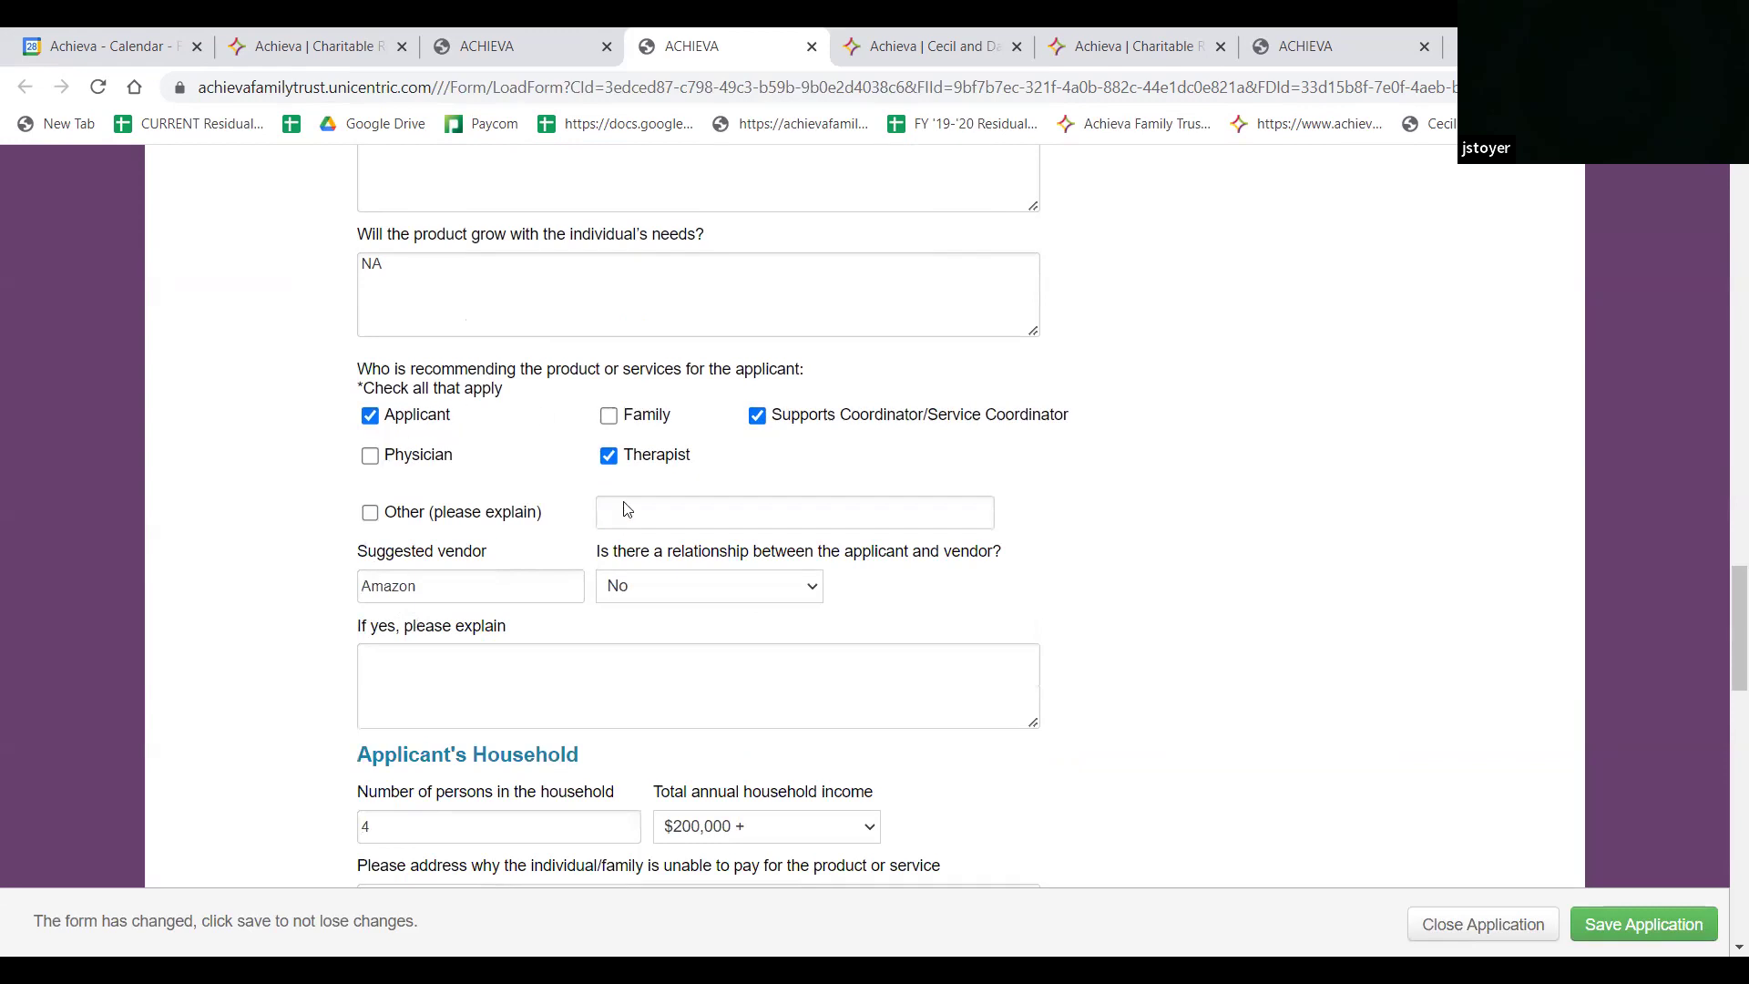
{"action": "scroll", "coordinate": [687, 511], "scroll_direction": "down", "scroll_amount": 1}
{"action": "left_click", "coordinate": [481, 477]}
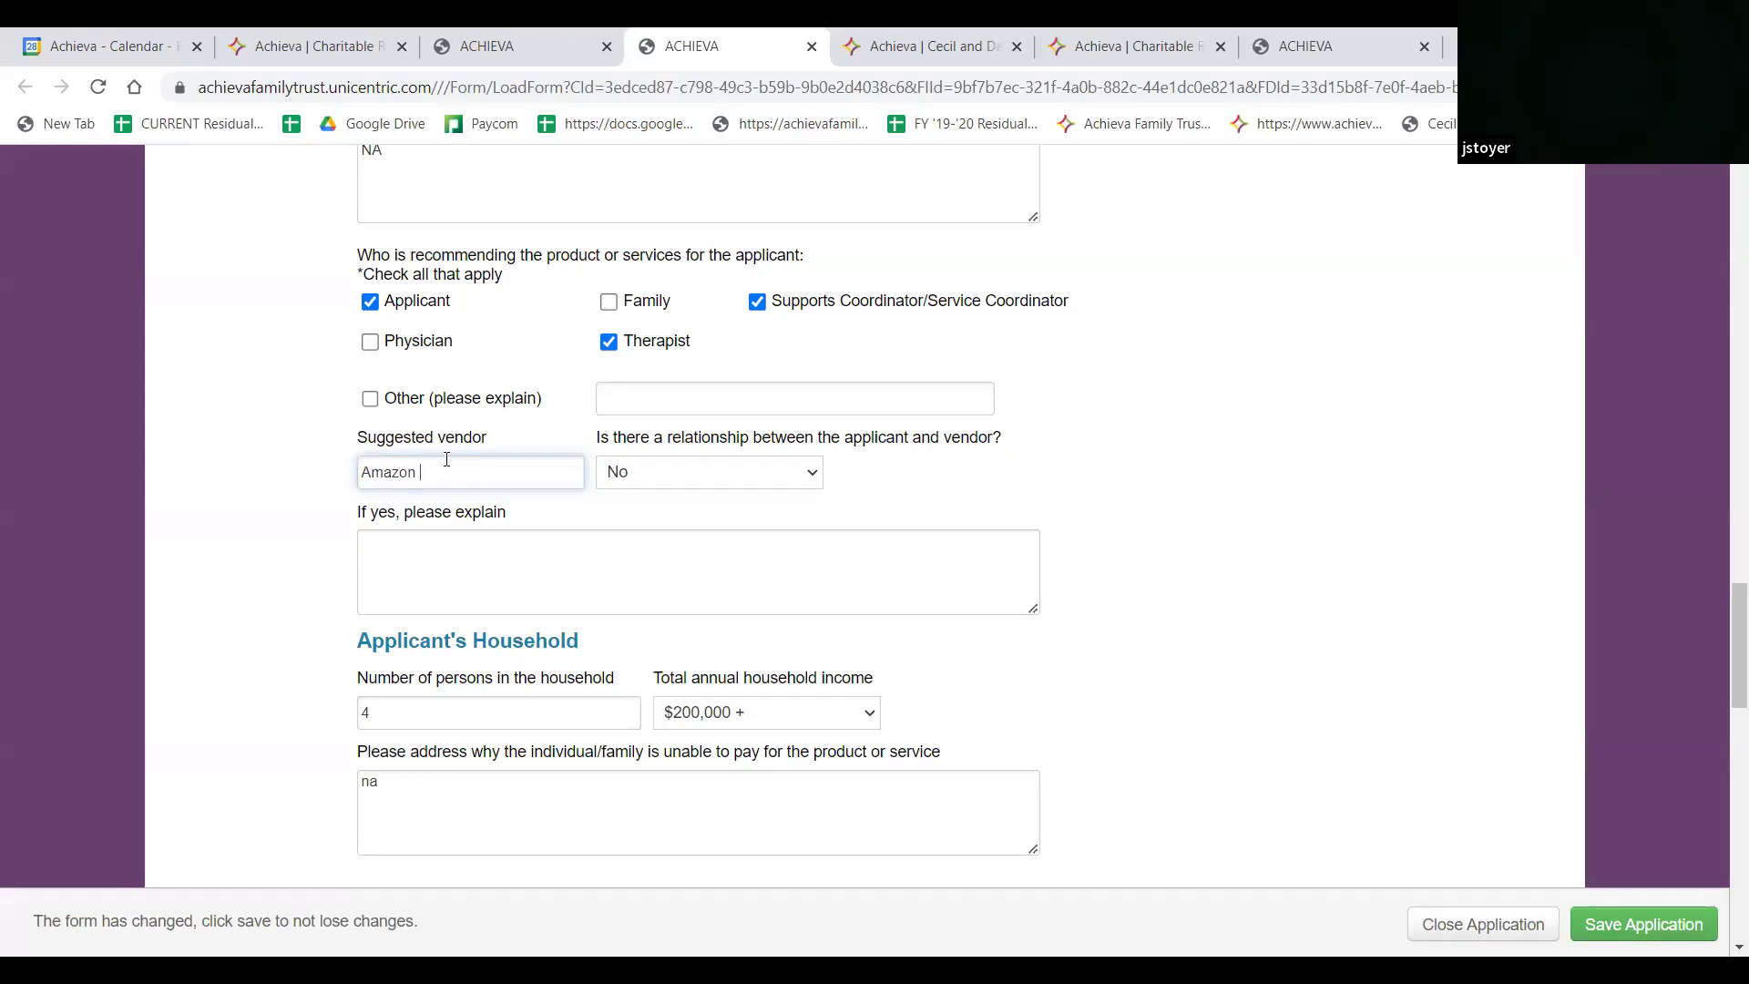
Review the suggested vendor, vendor relationship explanation, household size, annual household income ranges and inability-to-pay fields of the application
{"action": "left_click_drag", "start_coordinate": [445, 458], "coordinate": [399, 458]}
{"action": "left_click", "coordinate": [398, 554]}
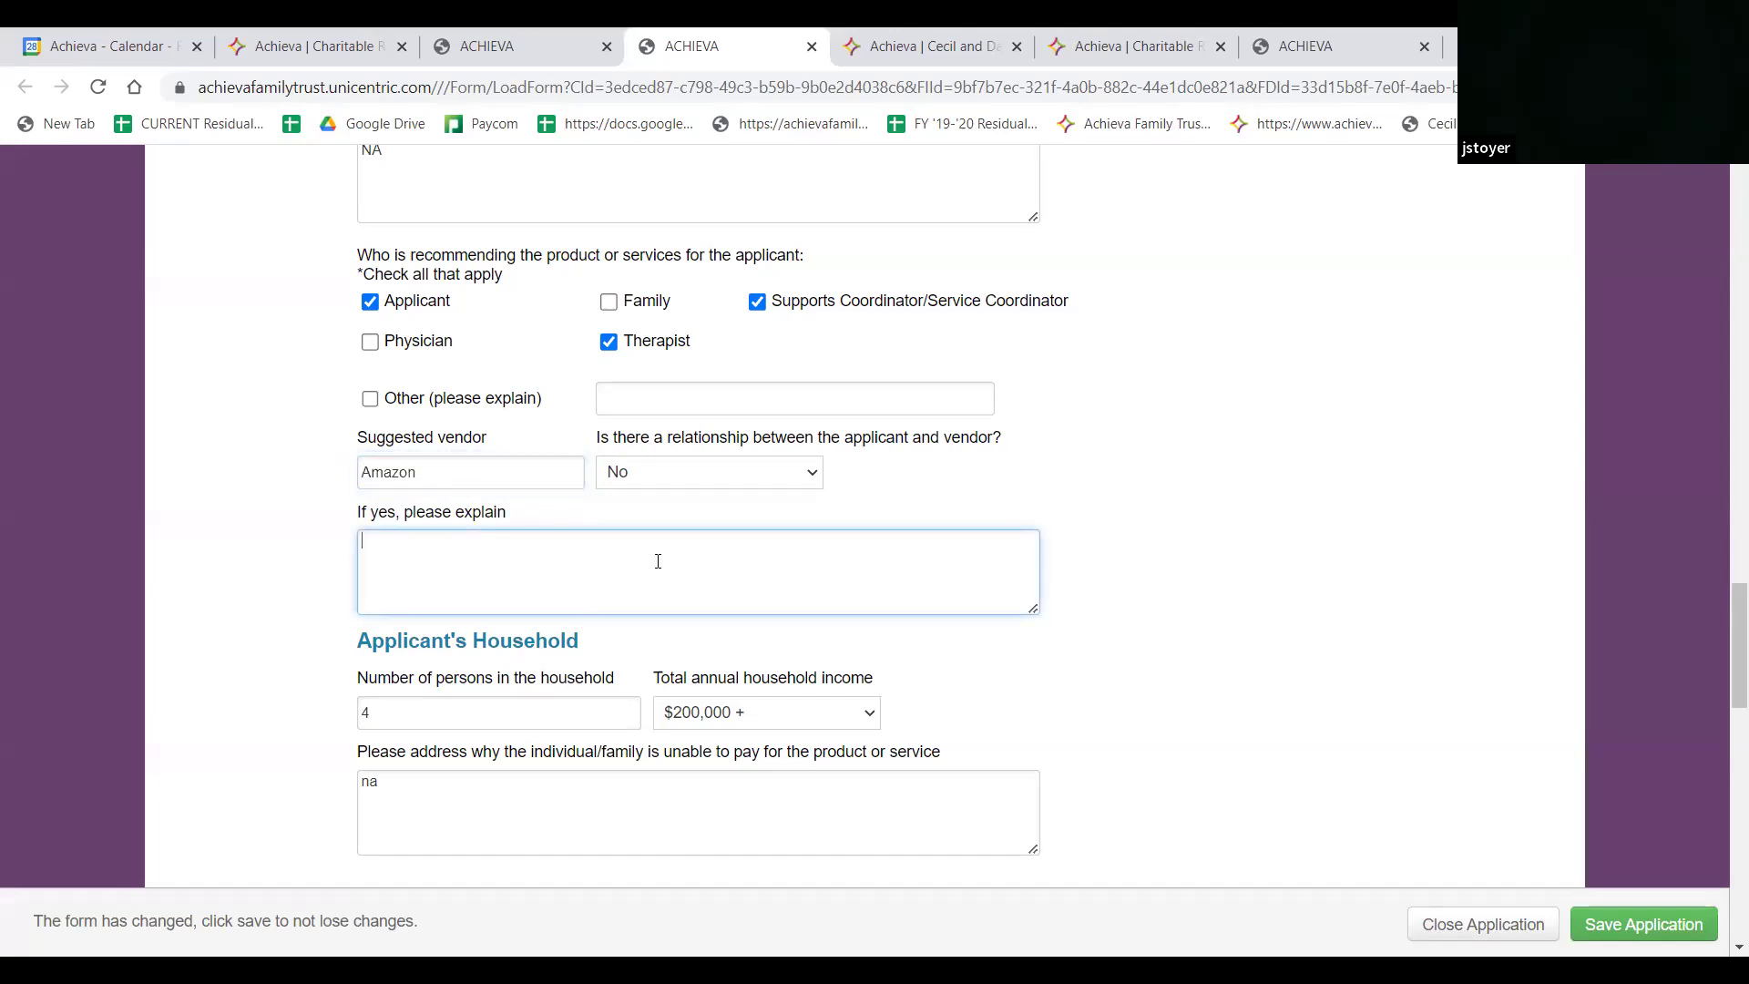
{"action": "scroll", "coordinate": [658, 562], "scroll_direction": "down", "scroll_amount": 3}
{"action": "left_click", "coordinate": [471, 471]}
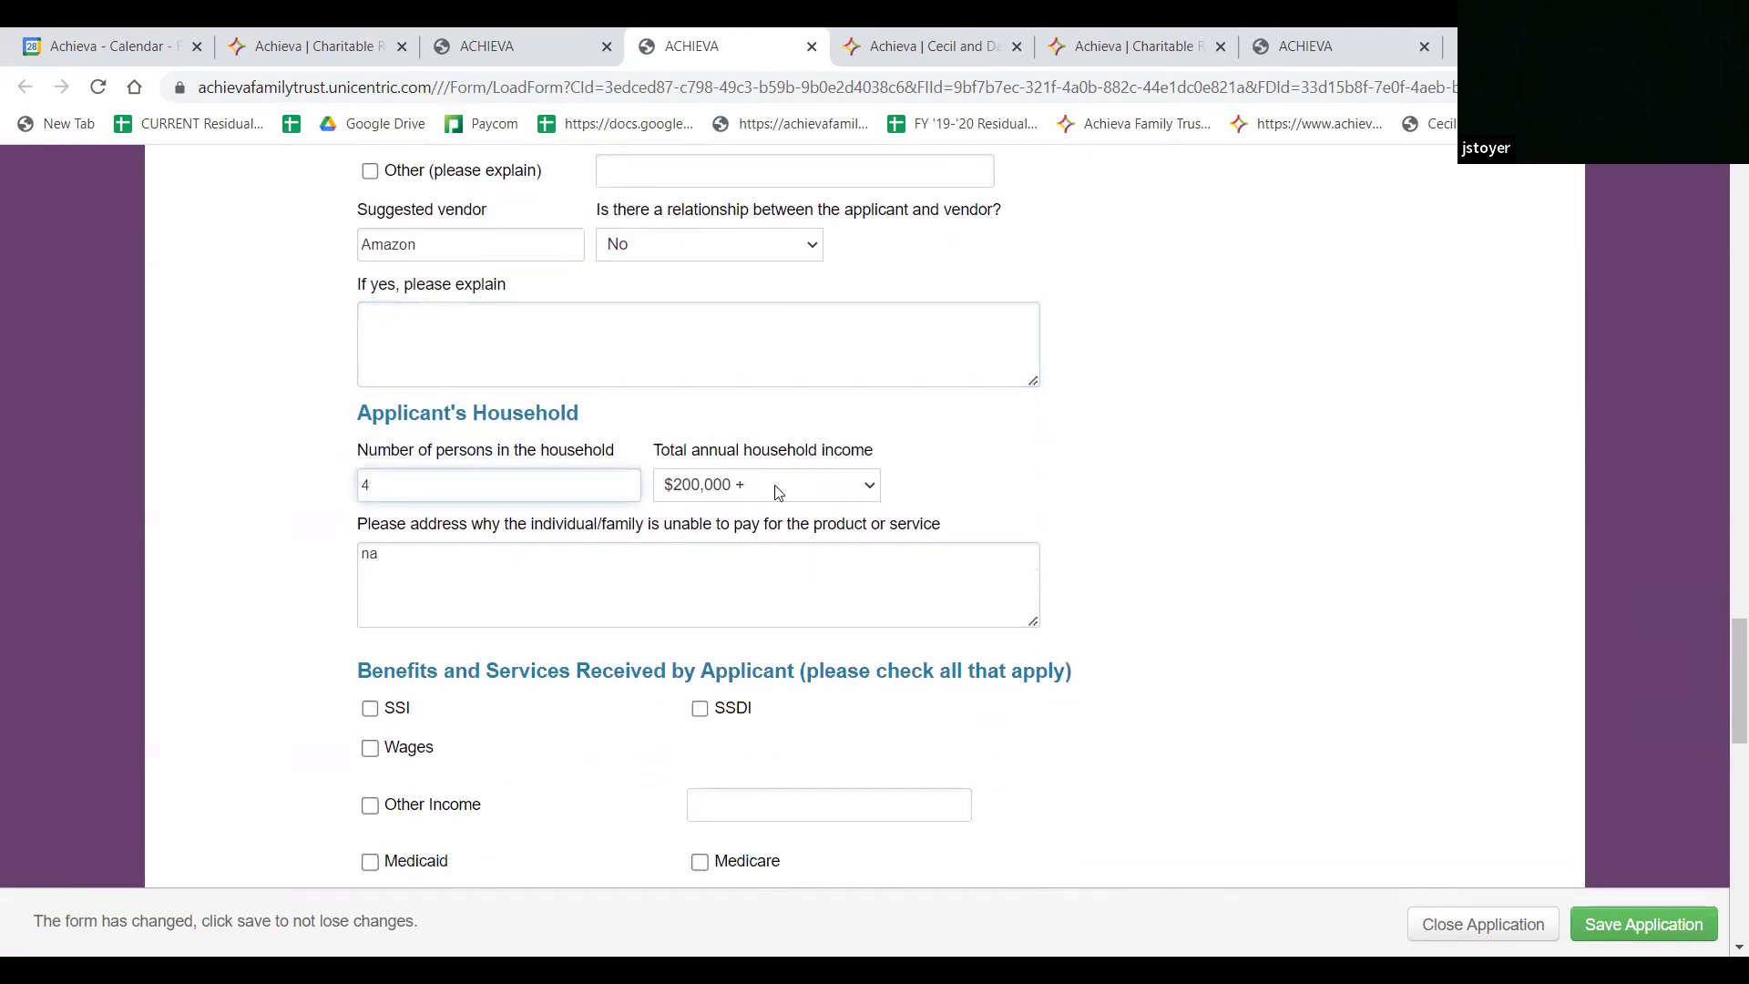
{"action": "left_click", "coordinate": [856, 478]}
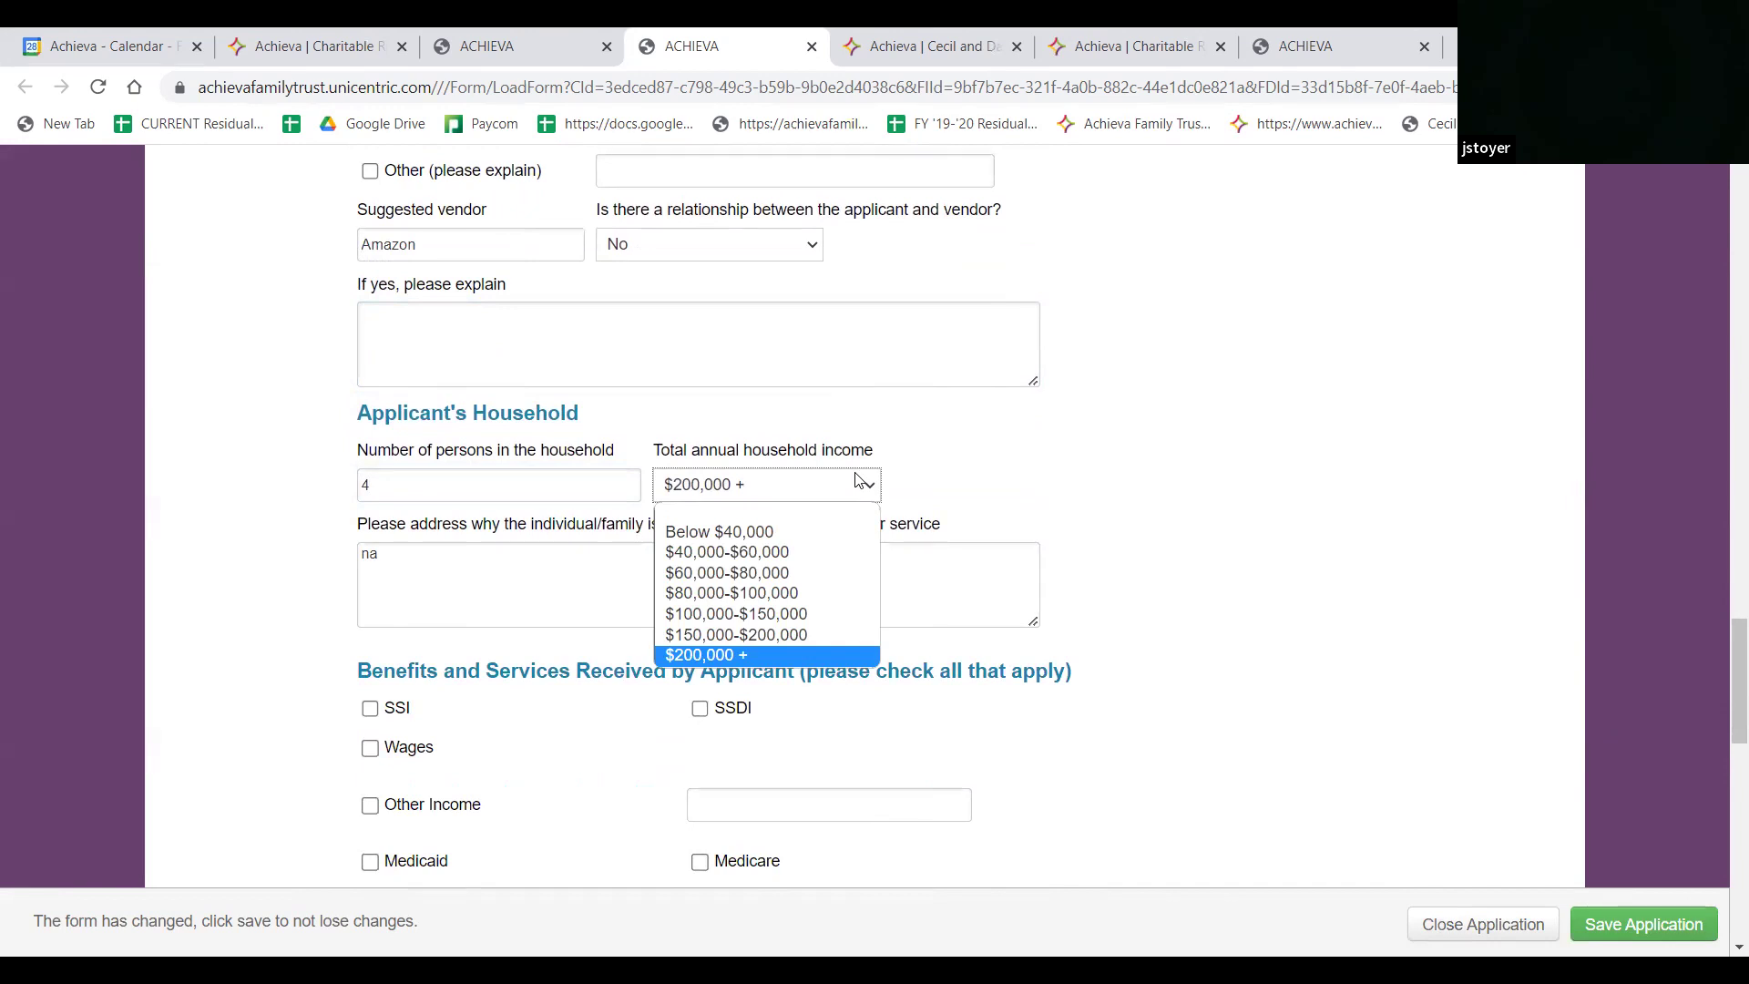
{"action": "left_click", "coordinate": [373, 581]}
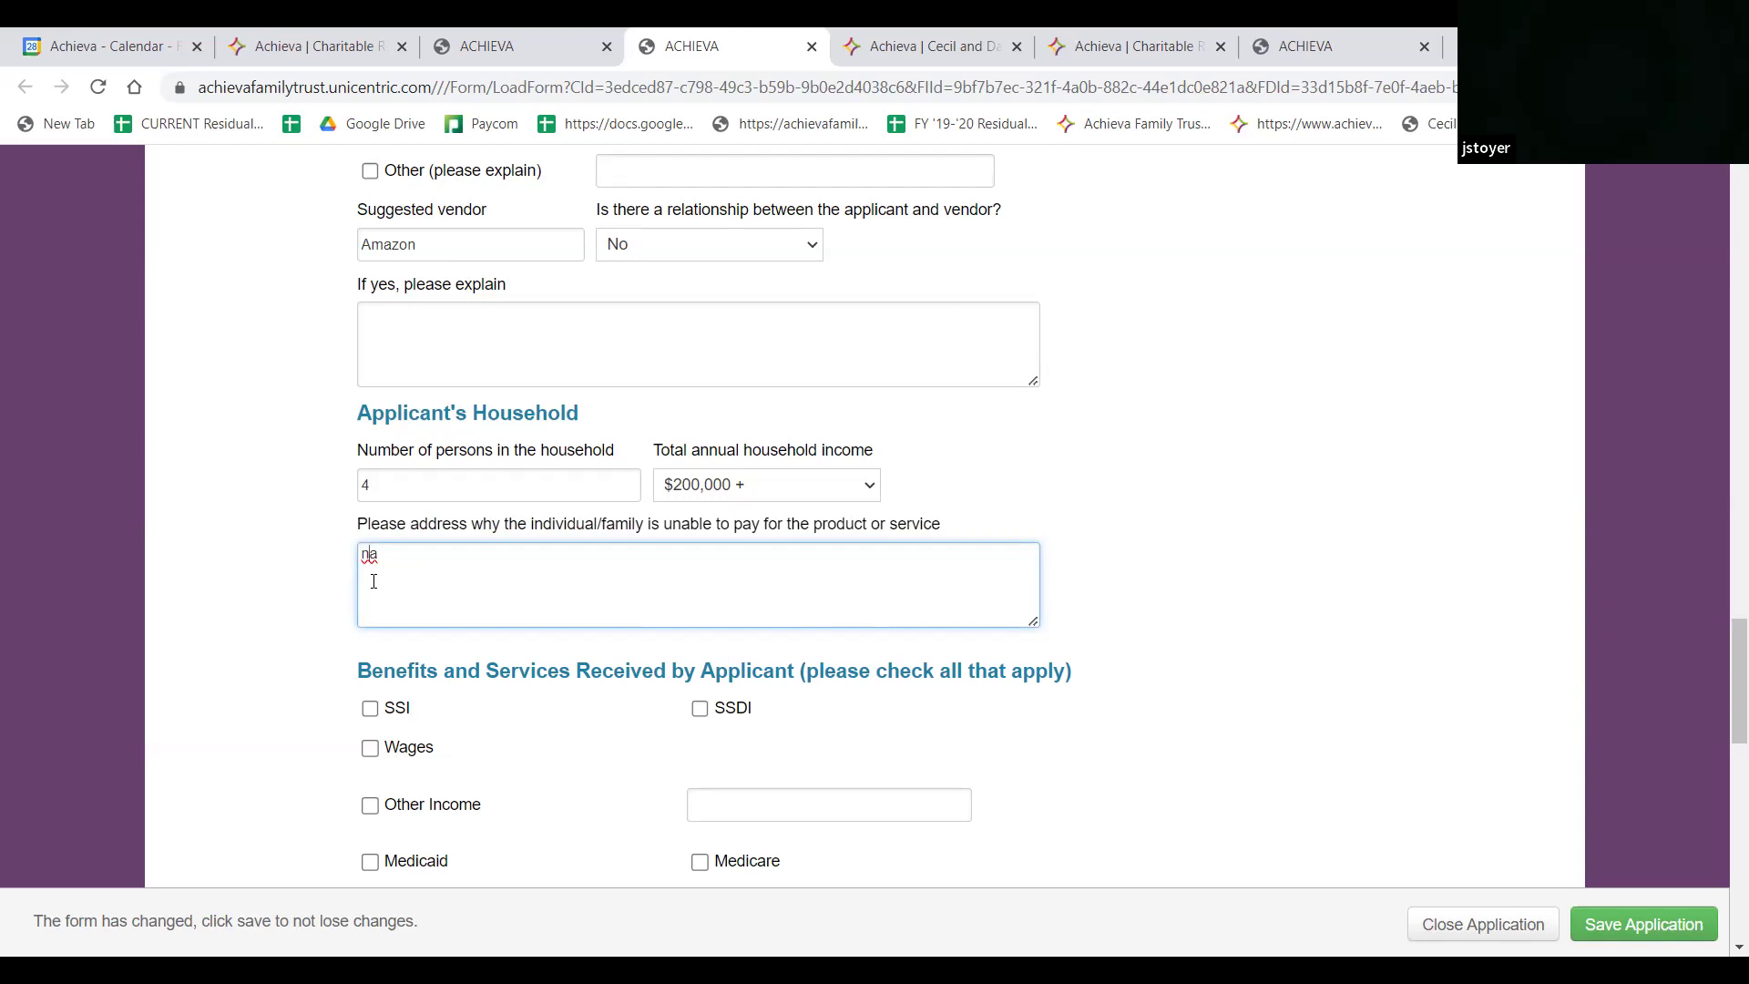
Review the Benefits and Services Received by Applicant section, the funding denial question and the other types of funding explored
{"action": "scroll", "coordinate": [392, 601], "scroll_direction": "down", "scroll_amount": 5}
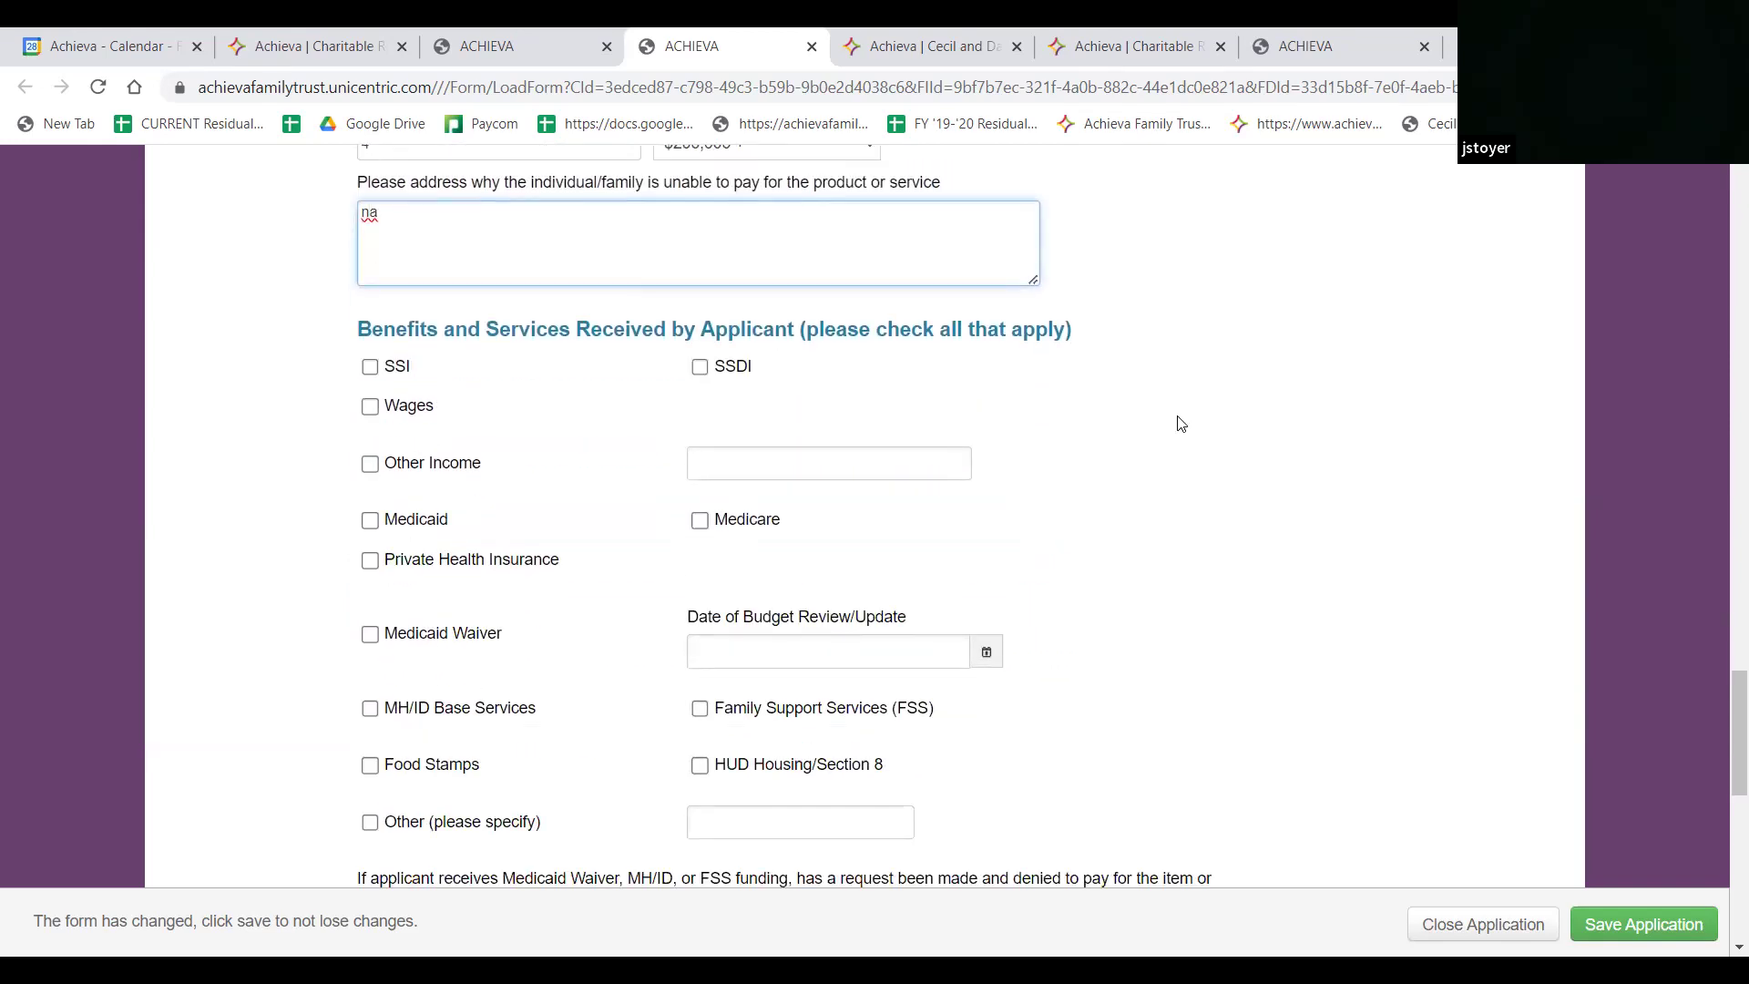
{"action": "scroll", "coordinate": [1175, 425], "scroll_direction": "down", "scroll_amount": 1}
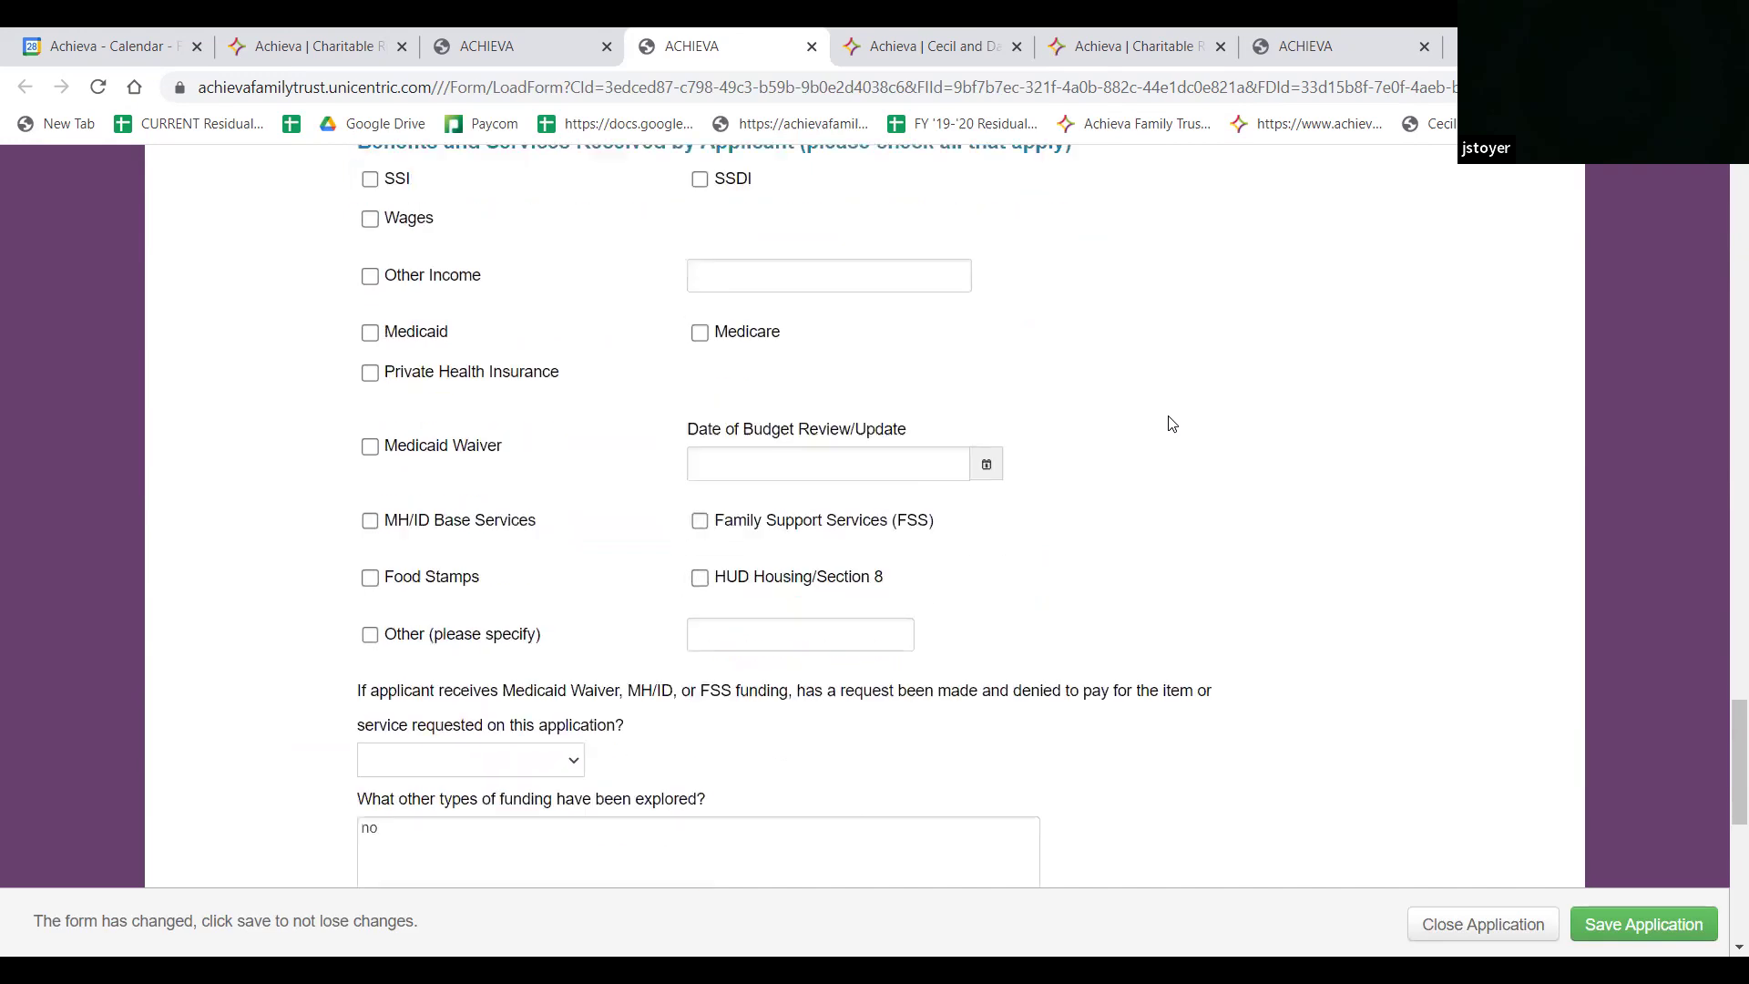
{"action": "scroll", "coordinate": [1168, 422], "scroll_direction": "down", "scroll_amount": 3}
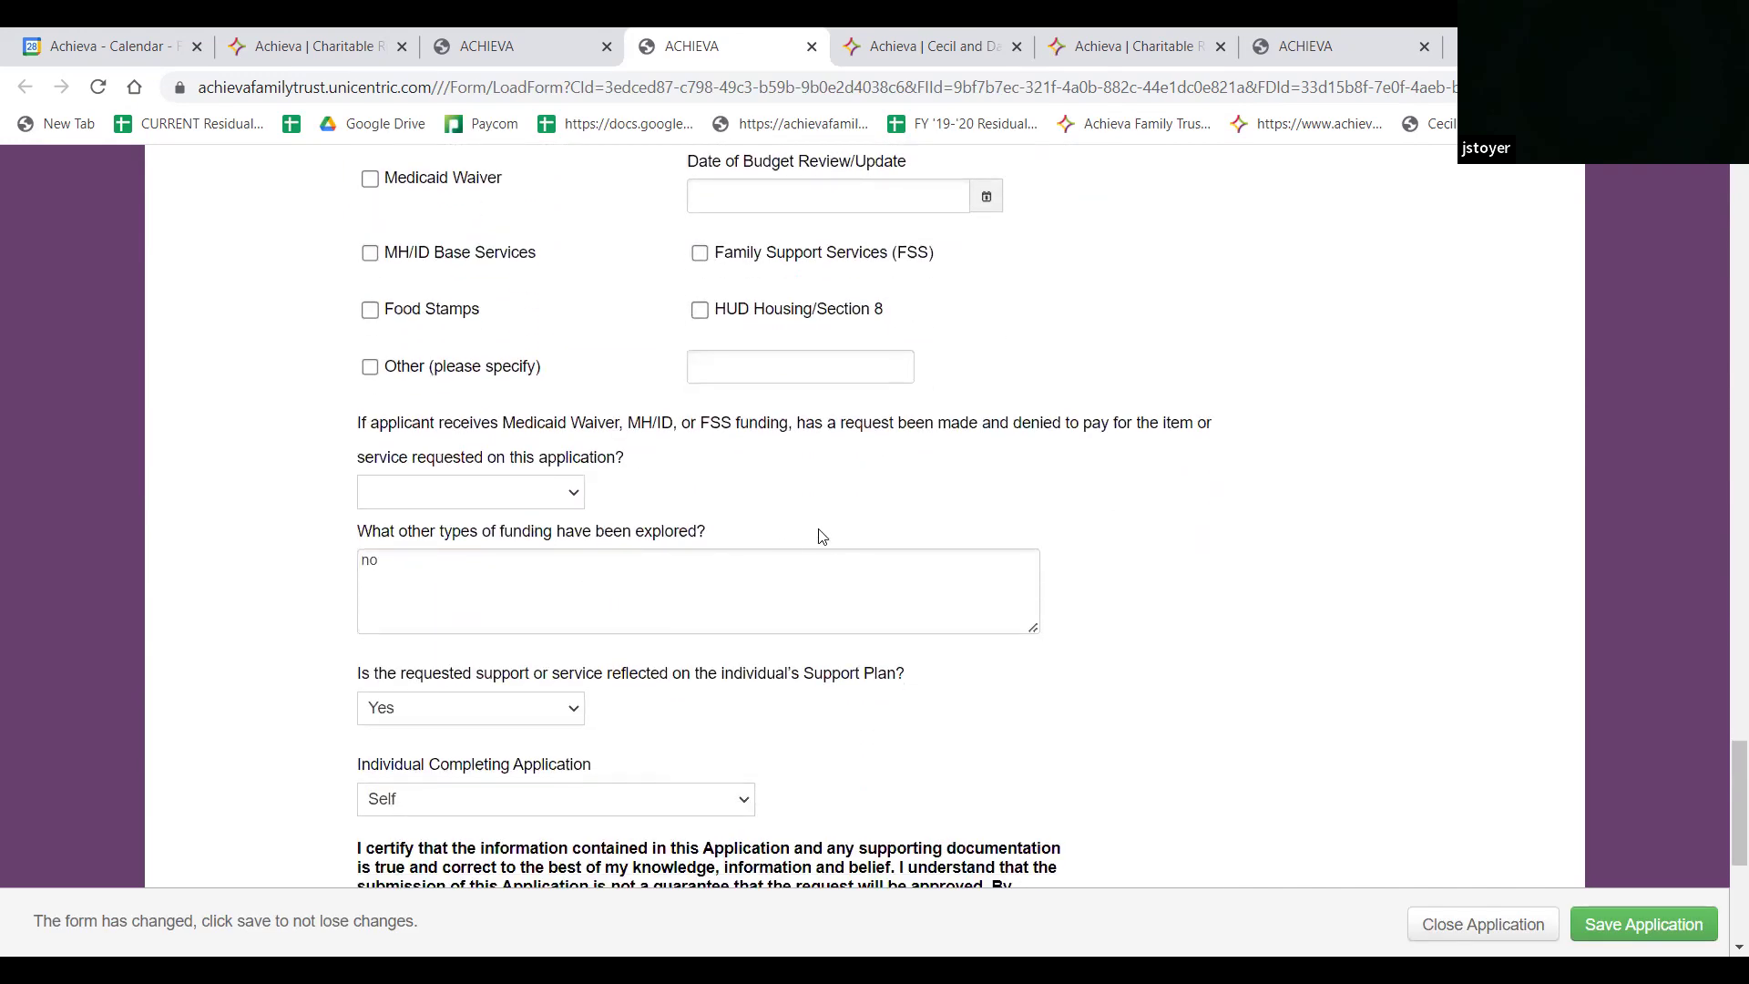
{"action": "scroll", "coordinate": [1002, 524], "scroll_direction": "down", "scroll_amount": 1}
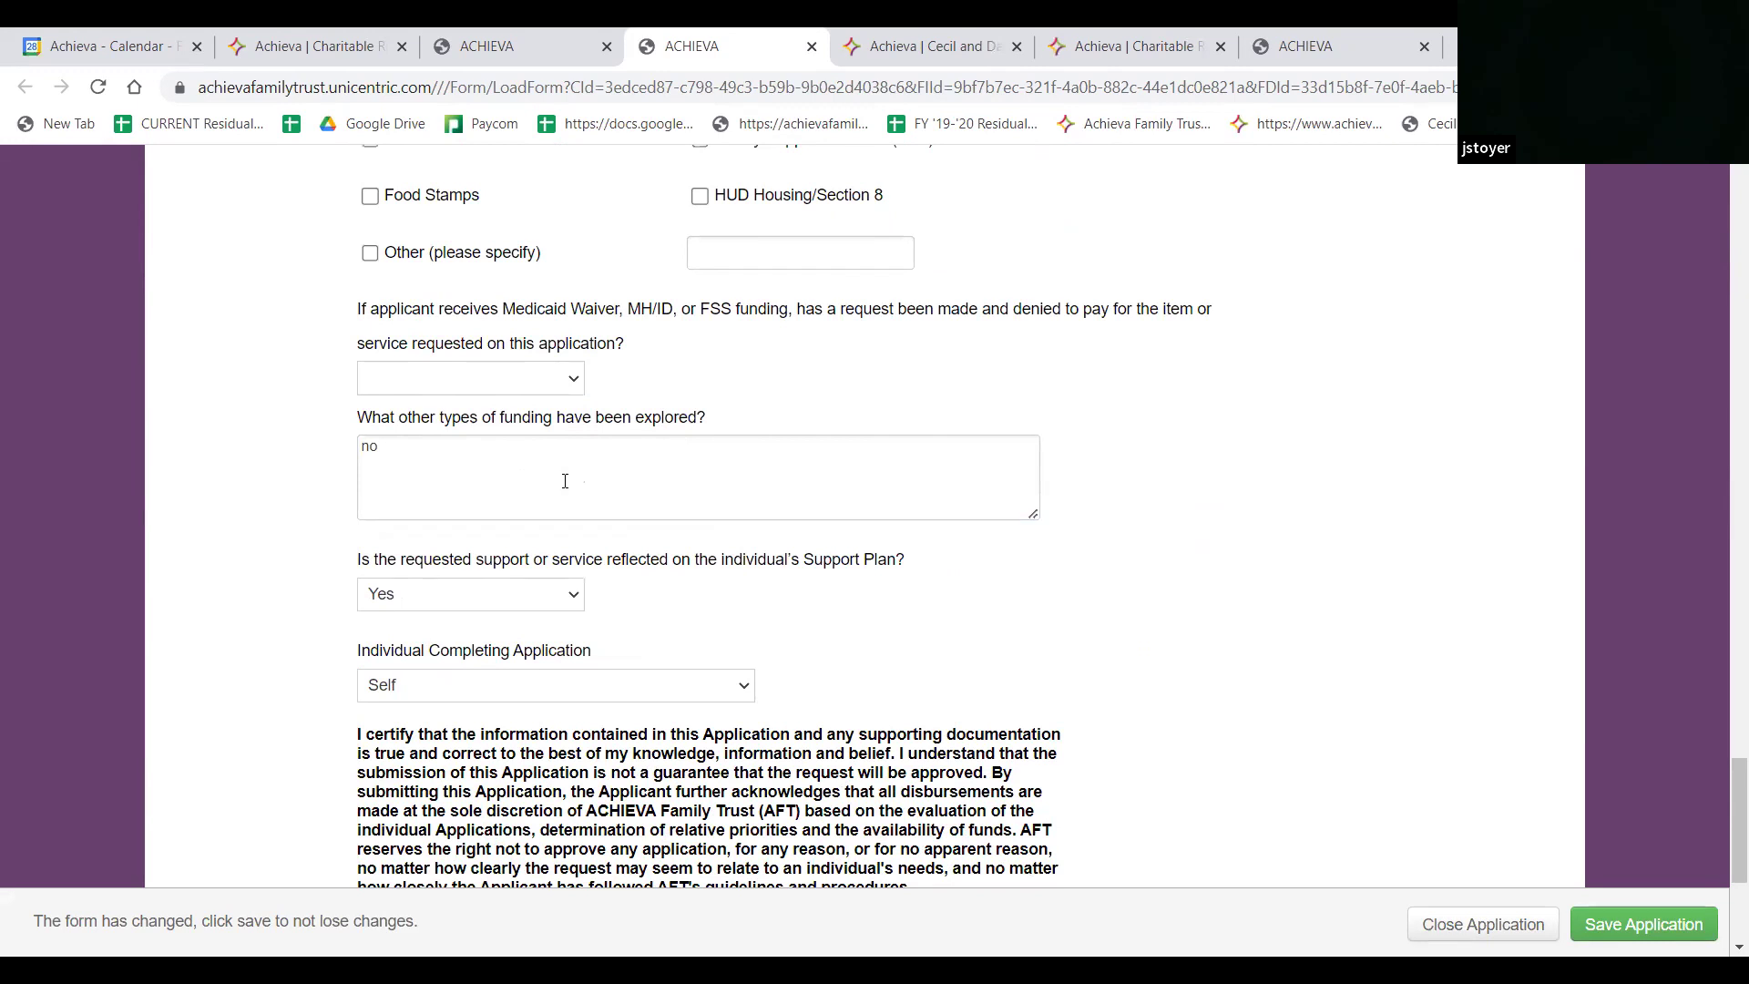
{"action": "scroll", "coordinate": [565, 480], "scroll_direction": "down", "scroll_amount": 3}
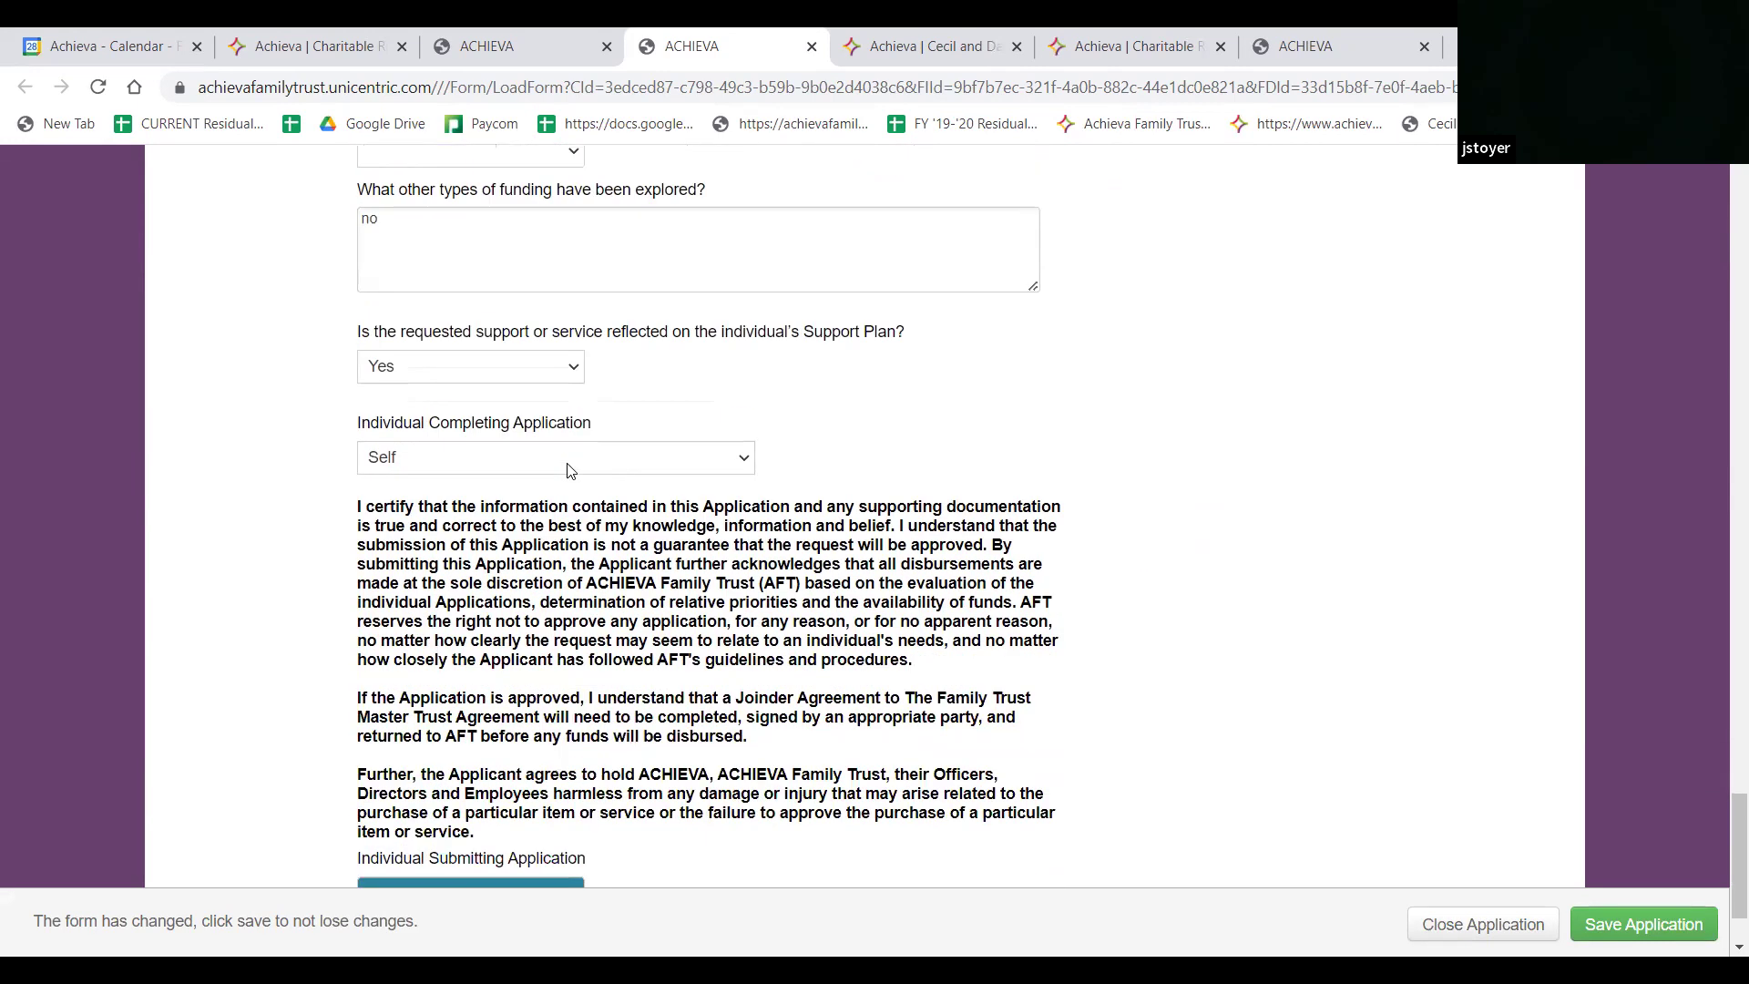
{"action": "scroll", "coordinate": [546, 468], "scroll_direction": "up", "scroll_amount": 3}
{"action": "left_click", "coordinate": [438, 479]}
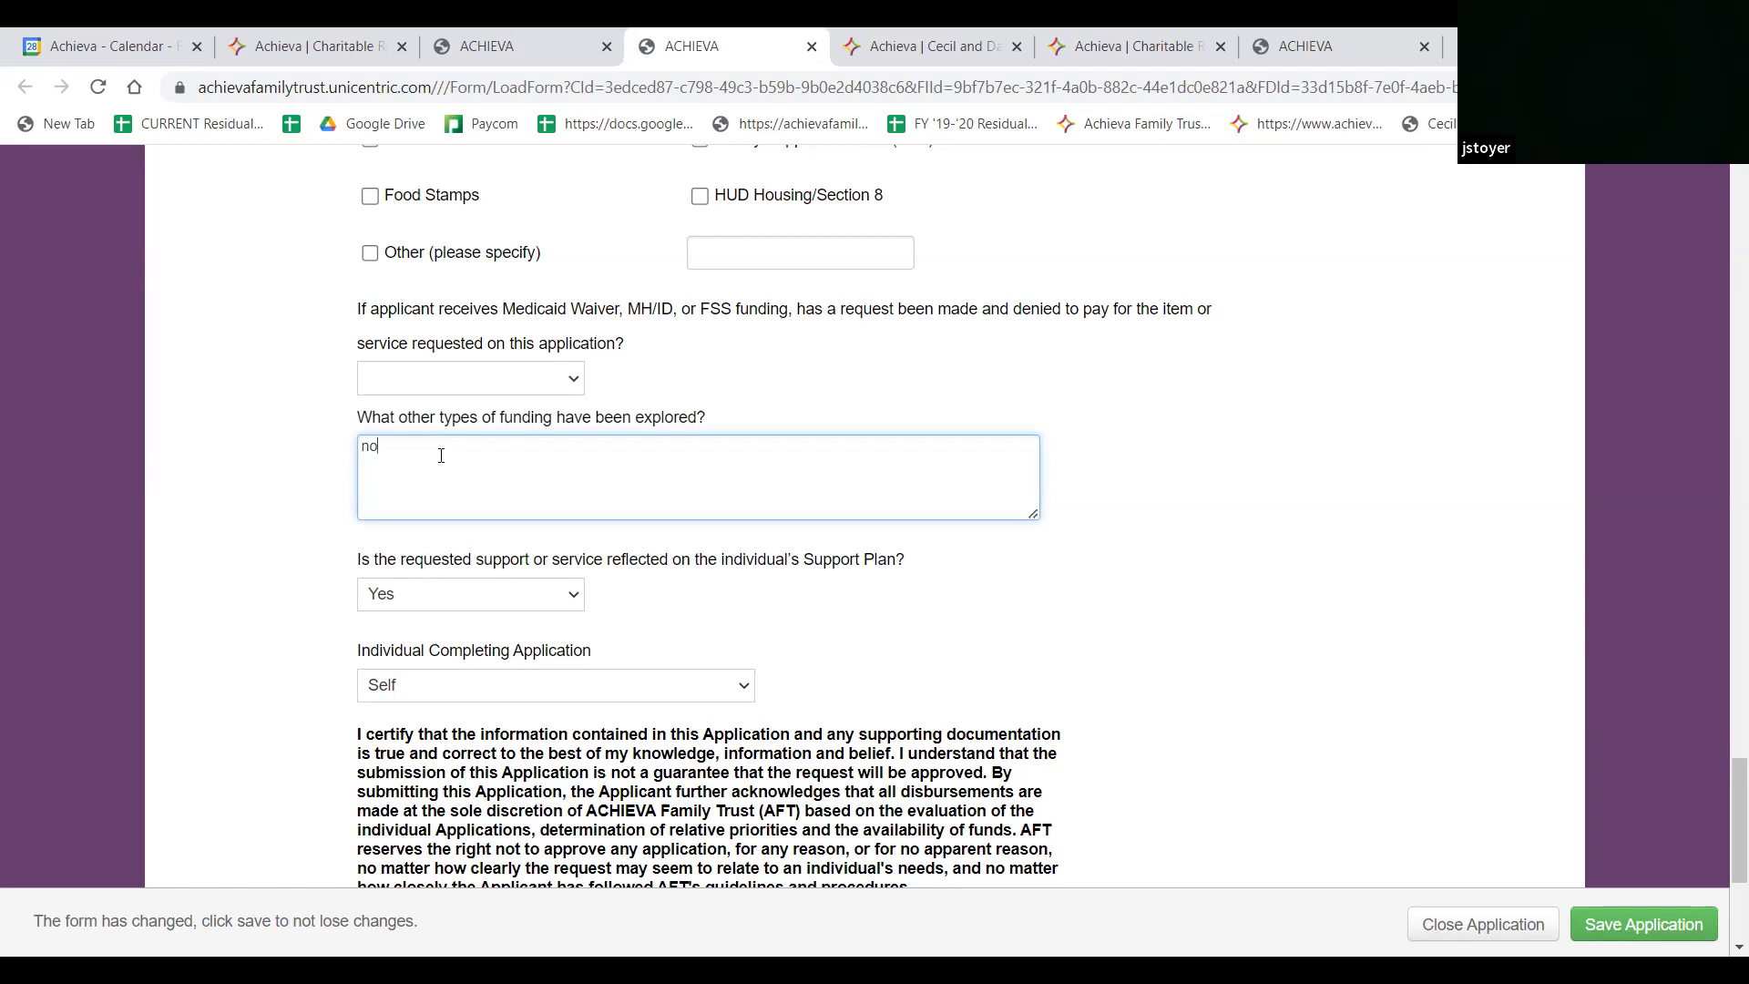
Review the Support Plan question, the choices for Individual Completing Application, and the certification text with its signature area
{"action": "scroll", "coordinate": [441, 455], "scroll_direction": "down", "scroll_amount": 1}
{"action": "scroll", "coordinate": [774, 487], "scroll_direction": "down", "scroll_amount": 1}
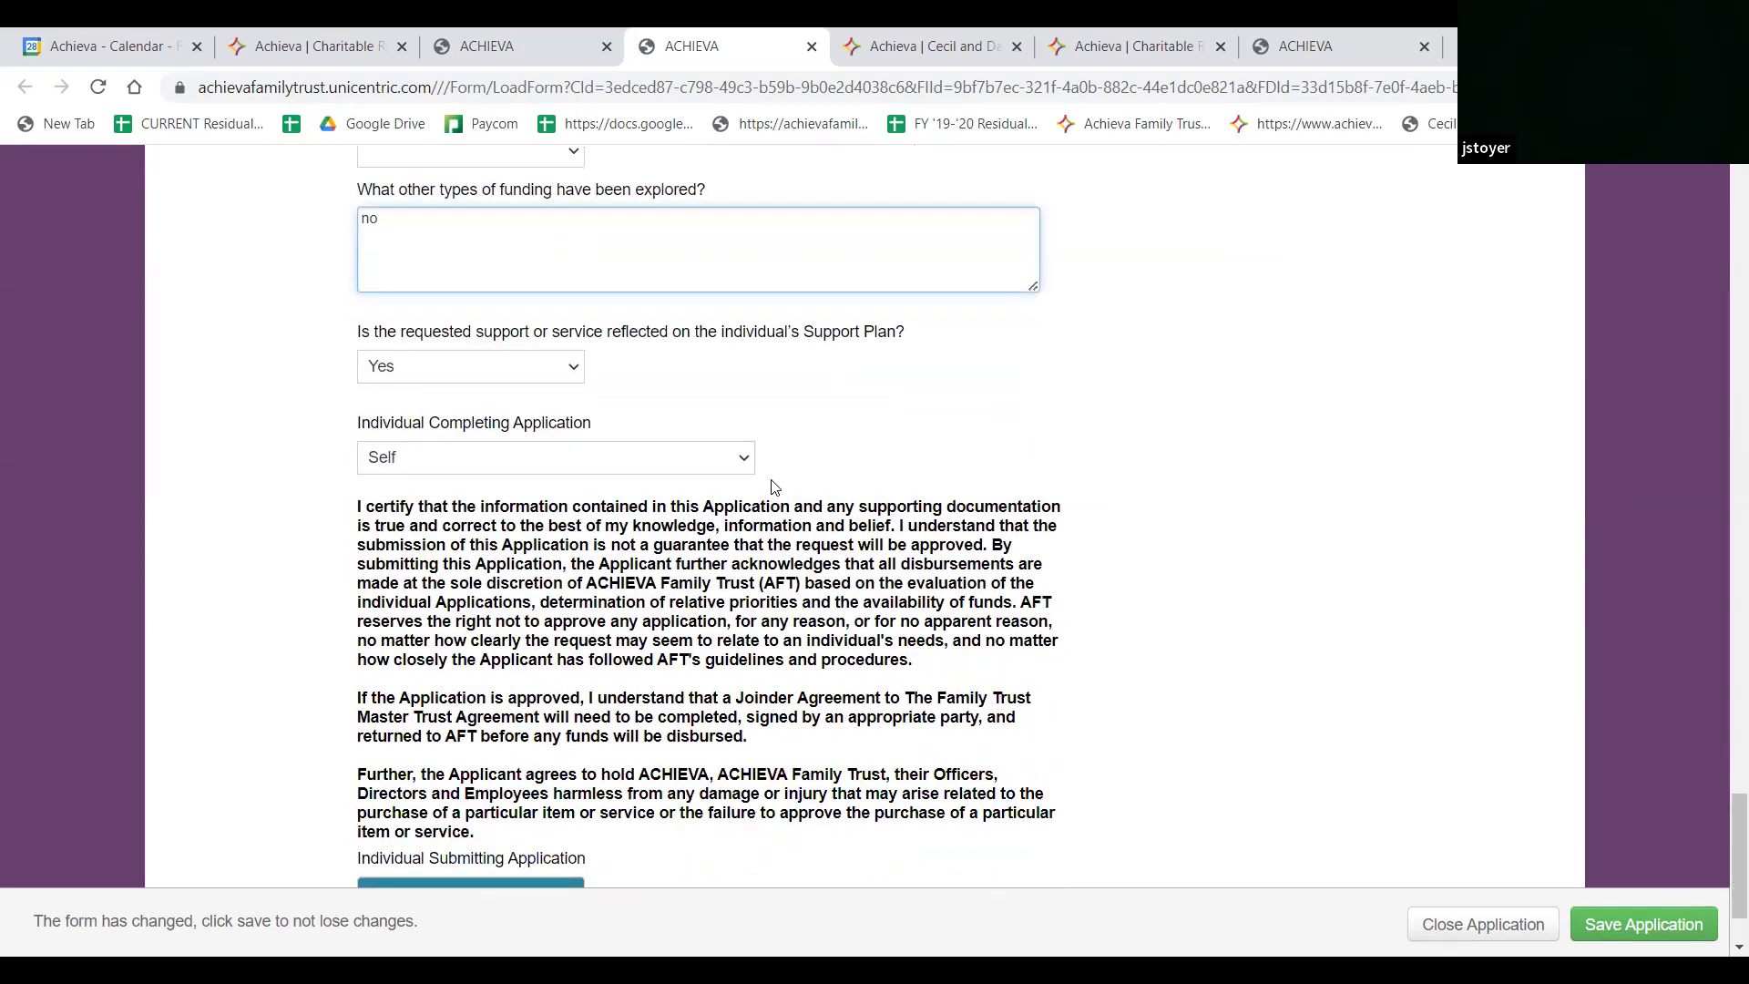
{"action": "scroll", "coordinate": [752, 466], "scroll_direction": "down", "scroll_amount": 1}
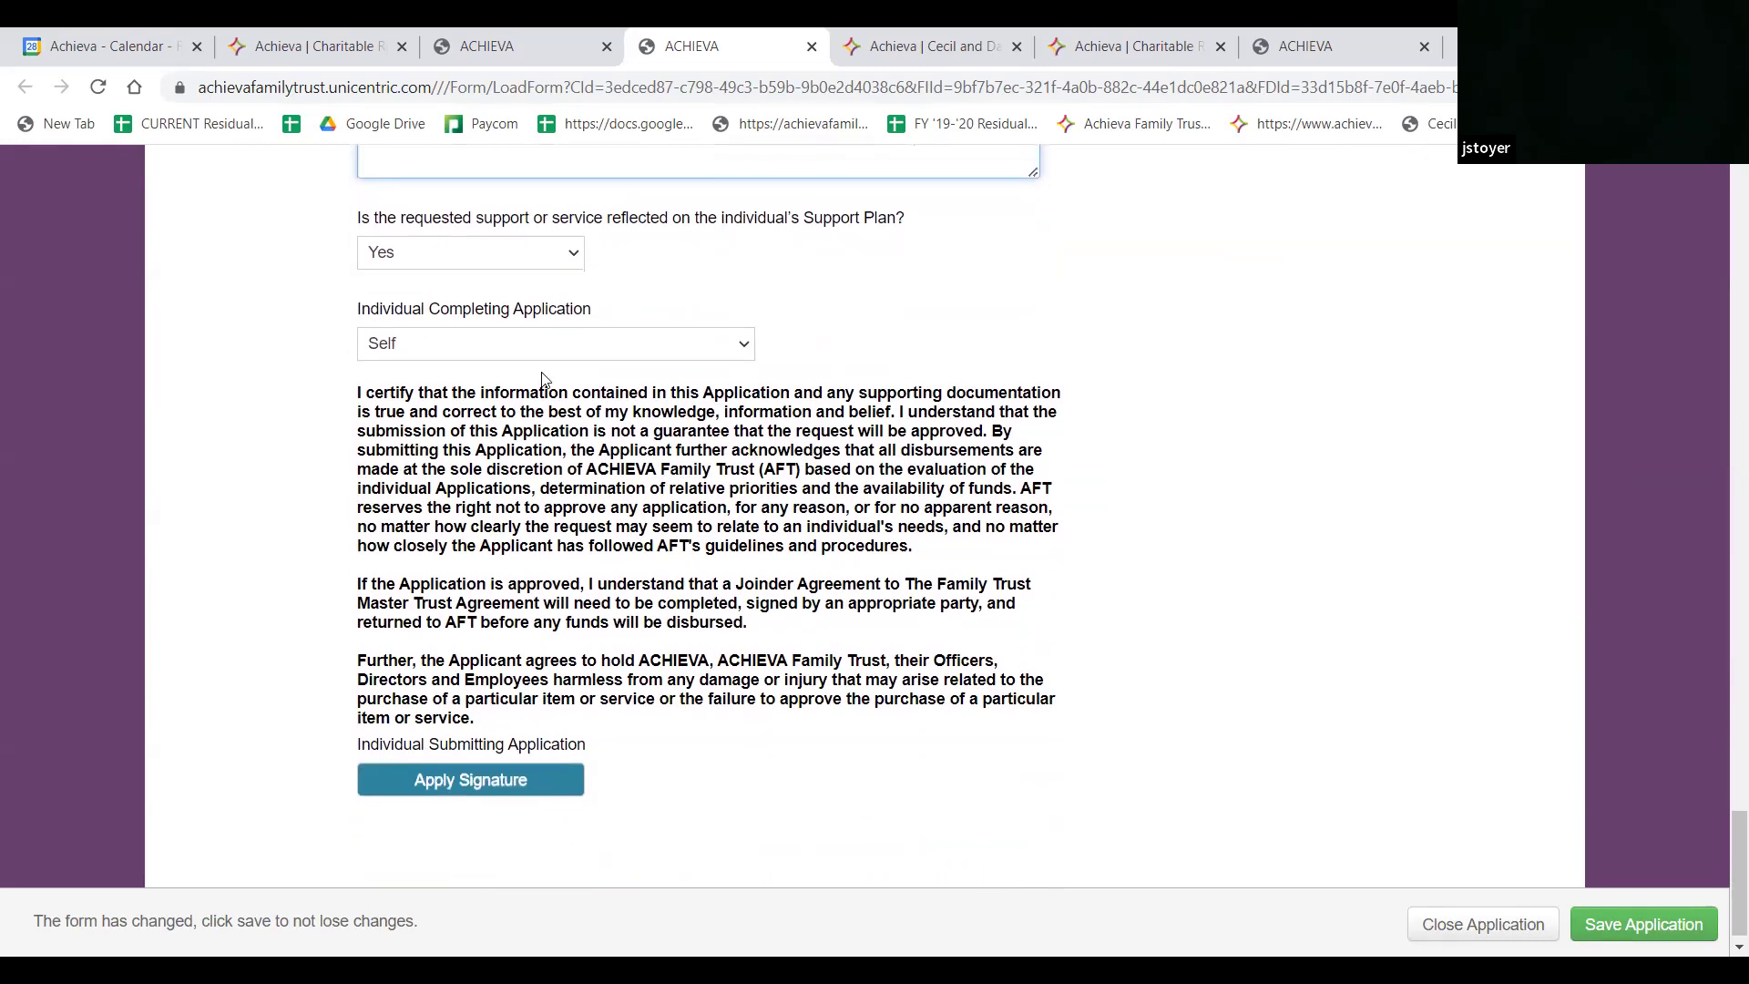
{"action": "left_click", "coordinate": [719, 348]}
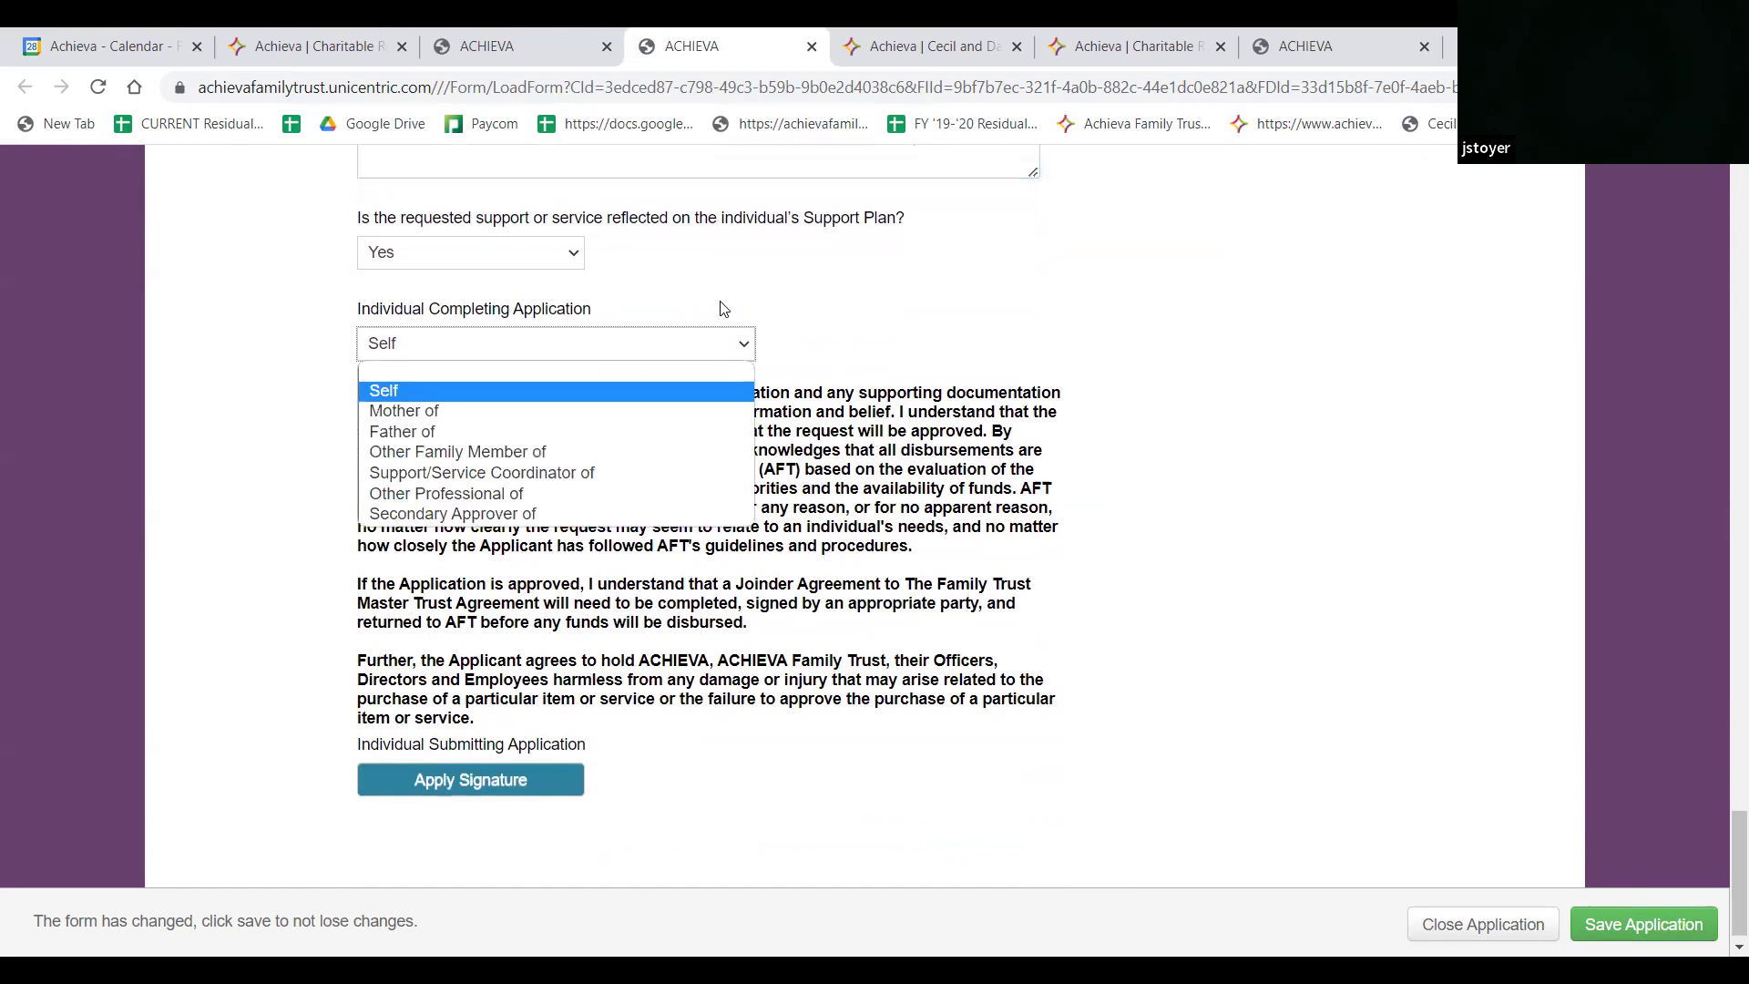
{"action": "left_click", "coordinate": [485, 833]}
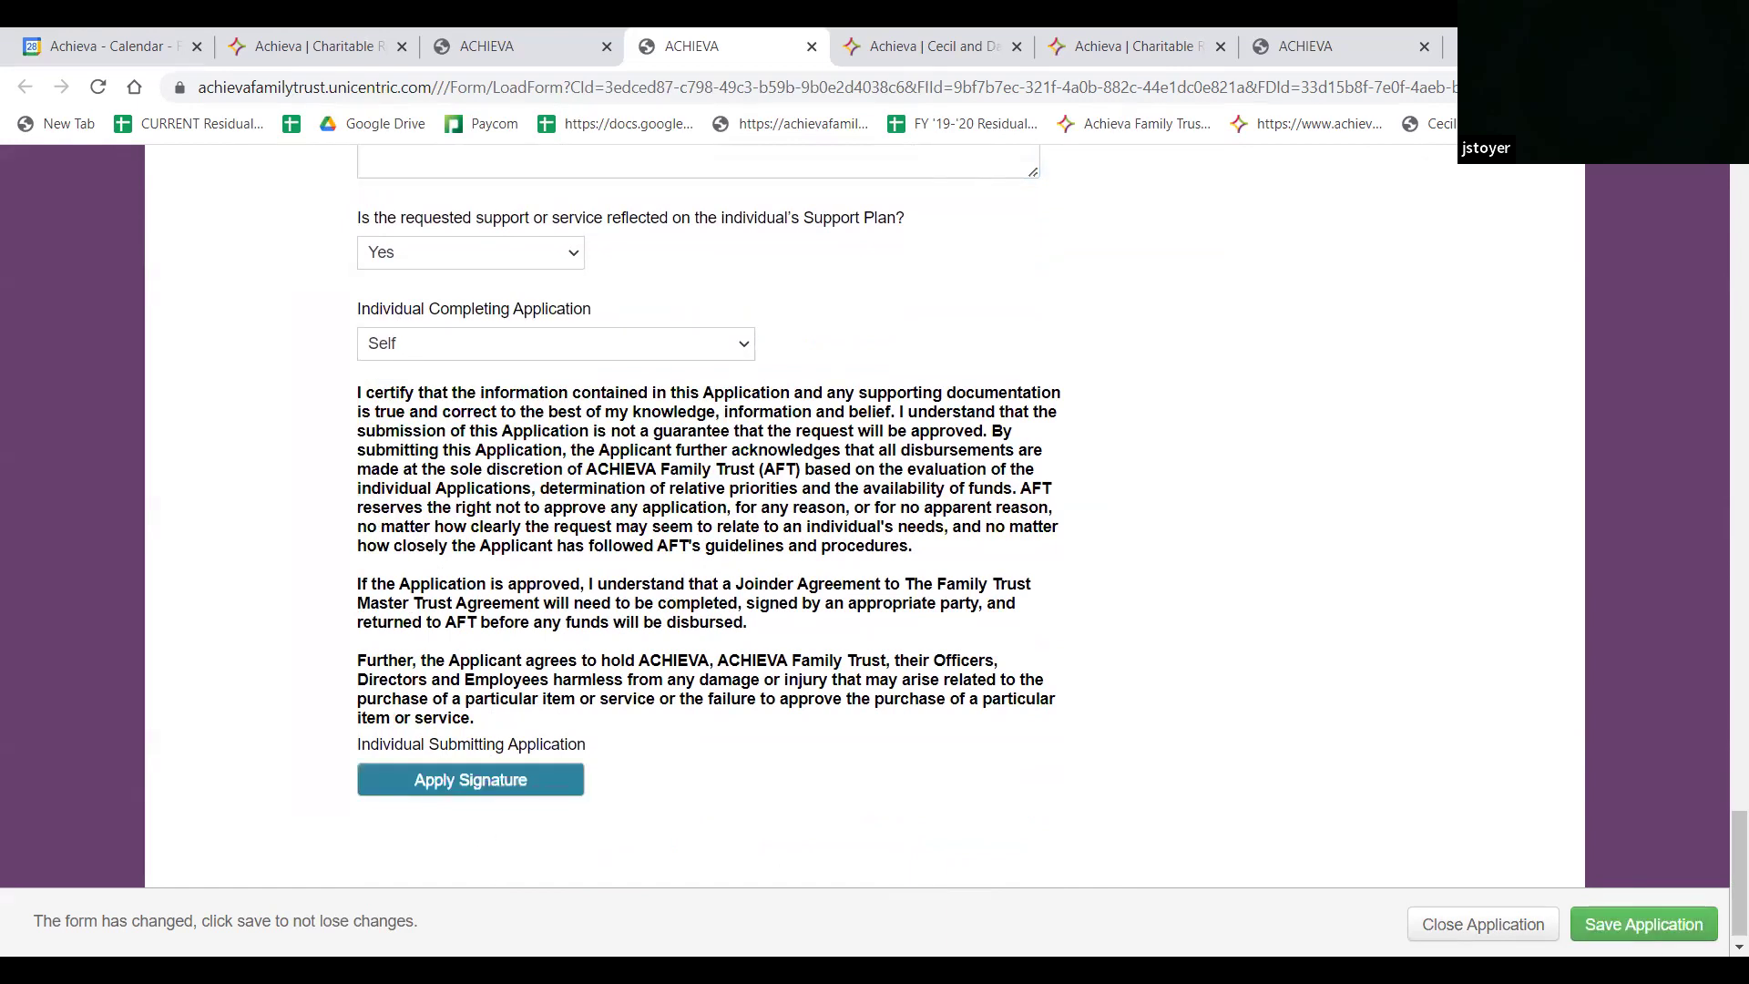
Close the residual request application and discard its unsaved changes
{"action": "left_click", "coordinate": [1457, 926]}
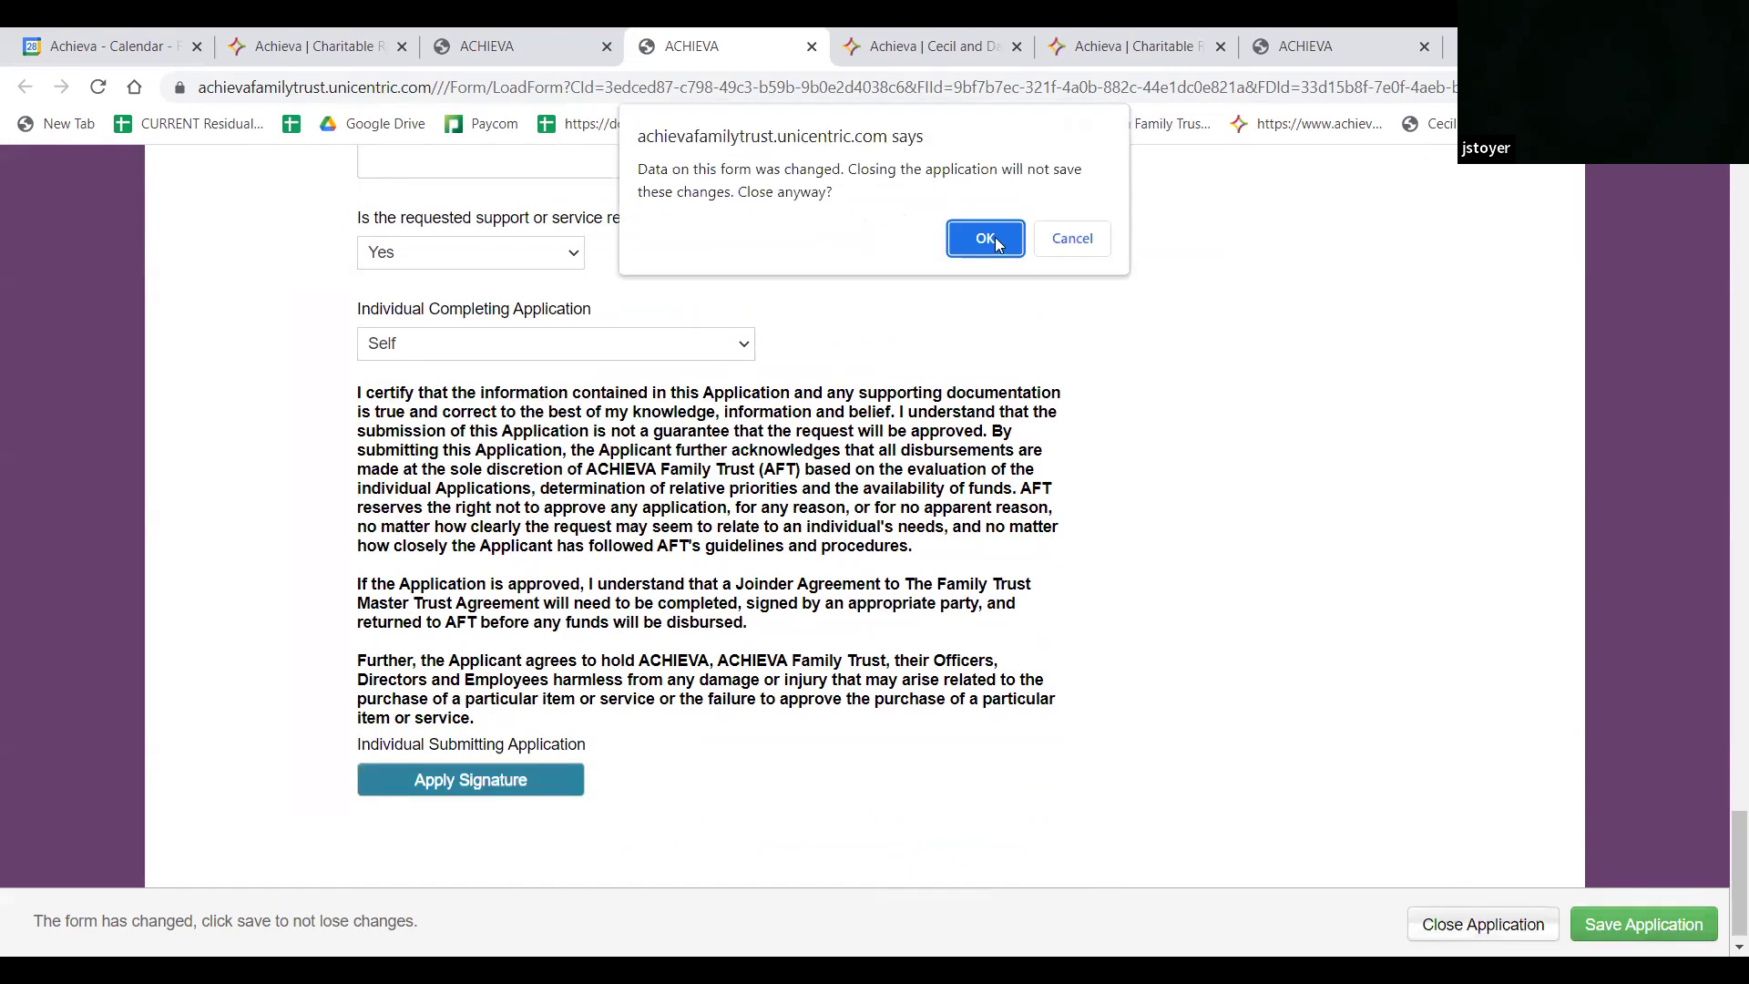
{"action": "left_click", "coordinate": [979, 236]}
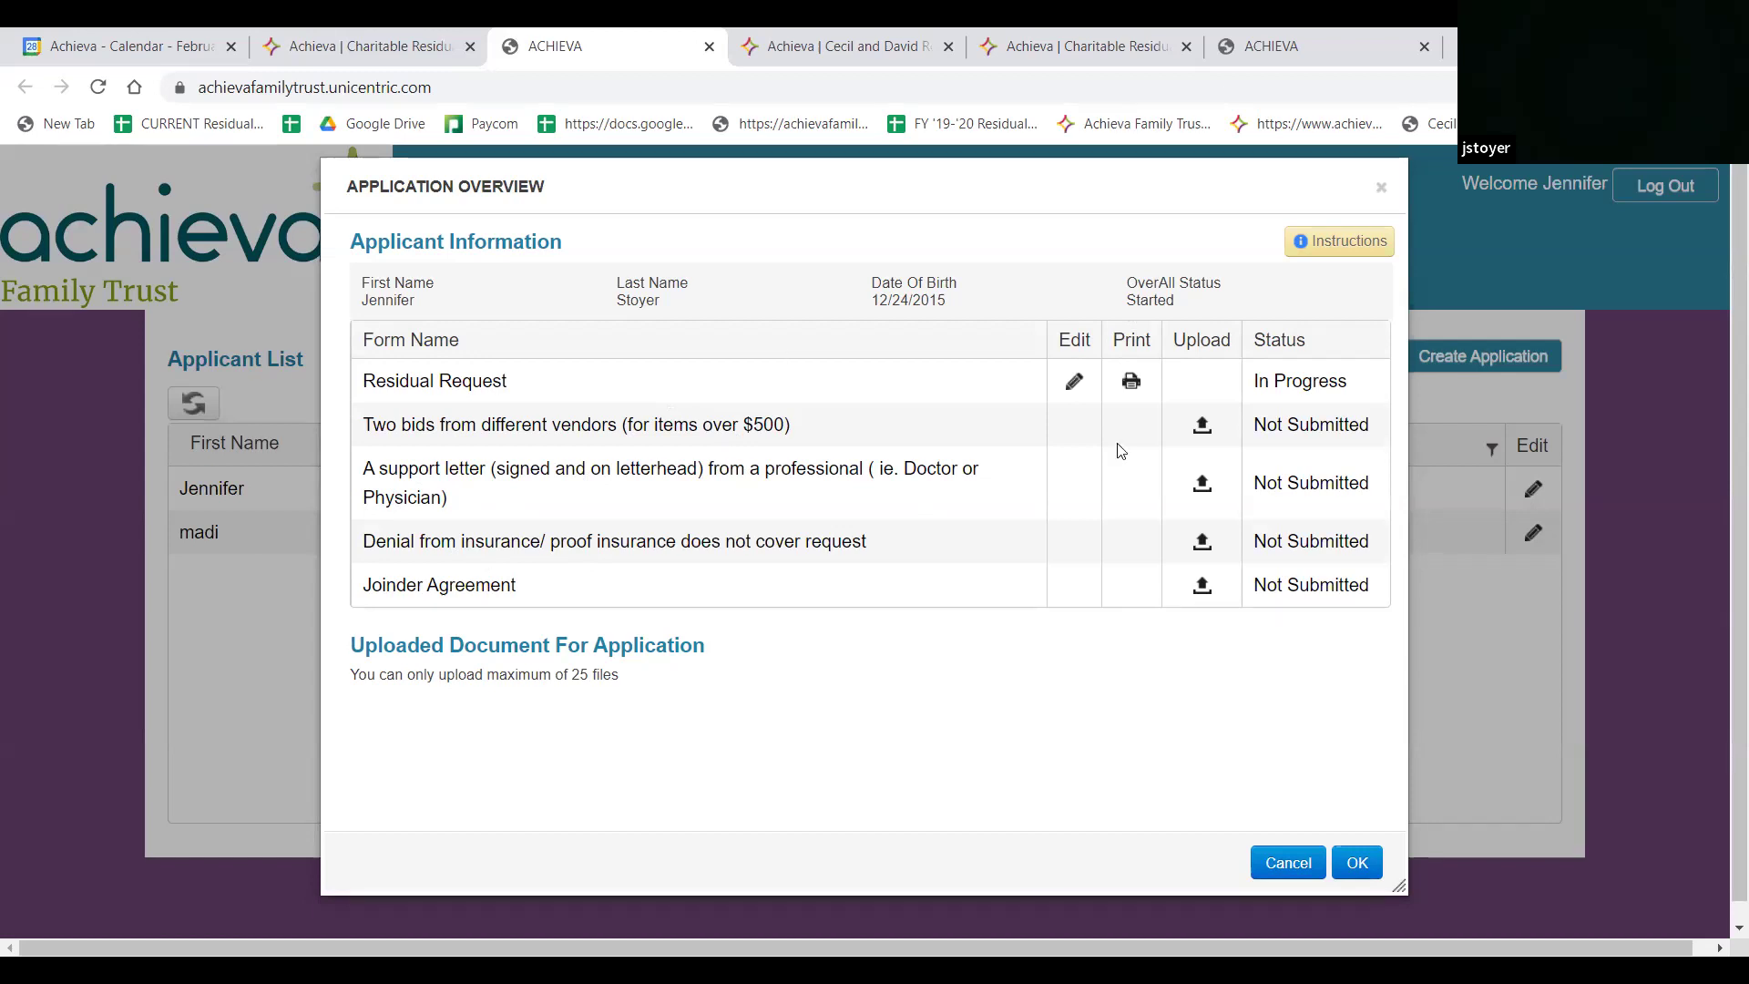
Check the file upload window for the two vendor bids, then leave the application overview without uploading anything
{"action": "left_click", "coordinate": [1202, 426]}
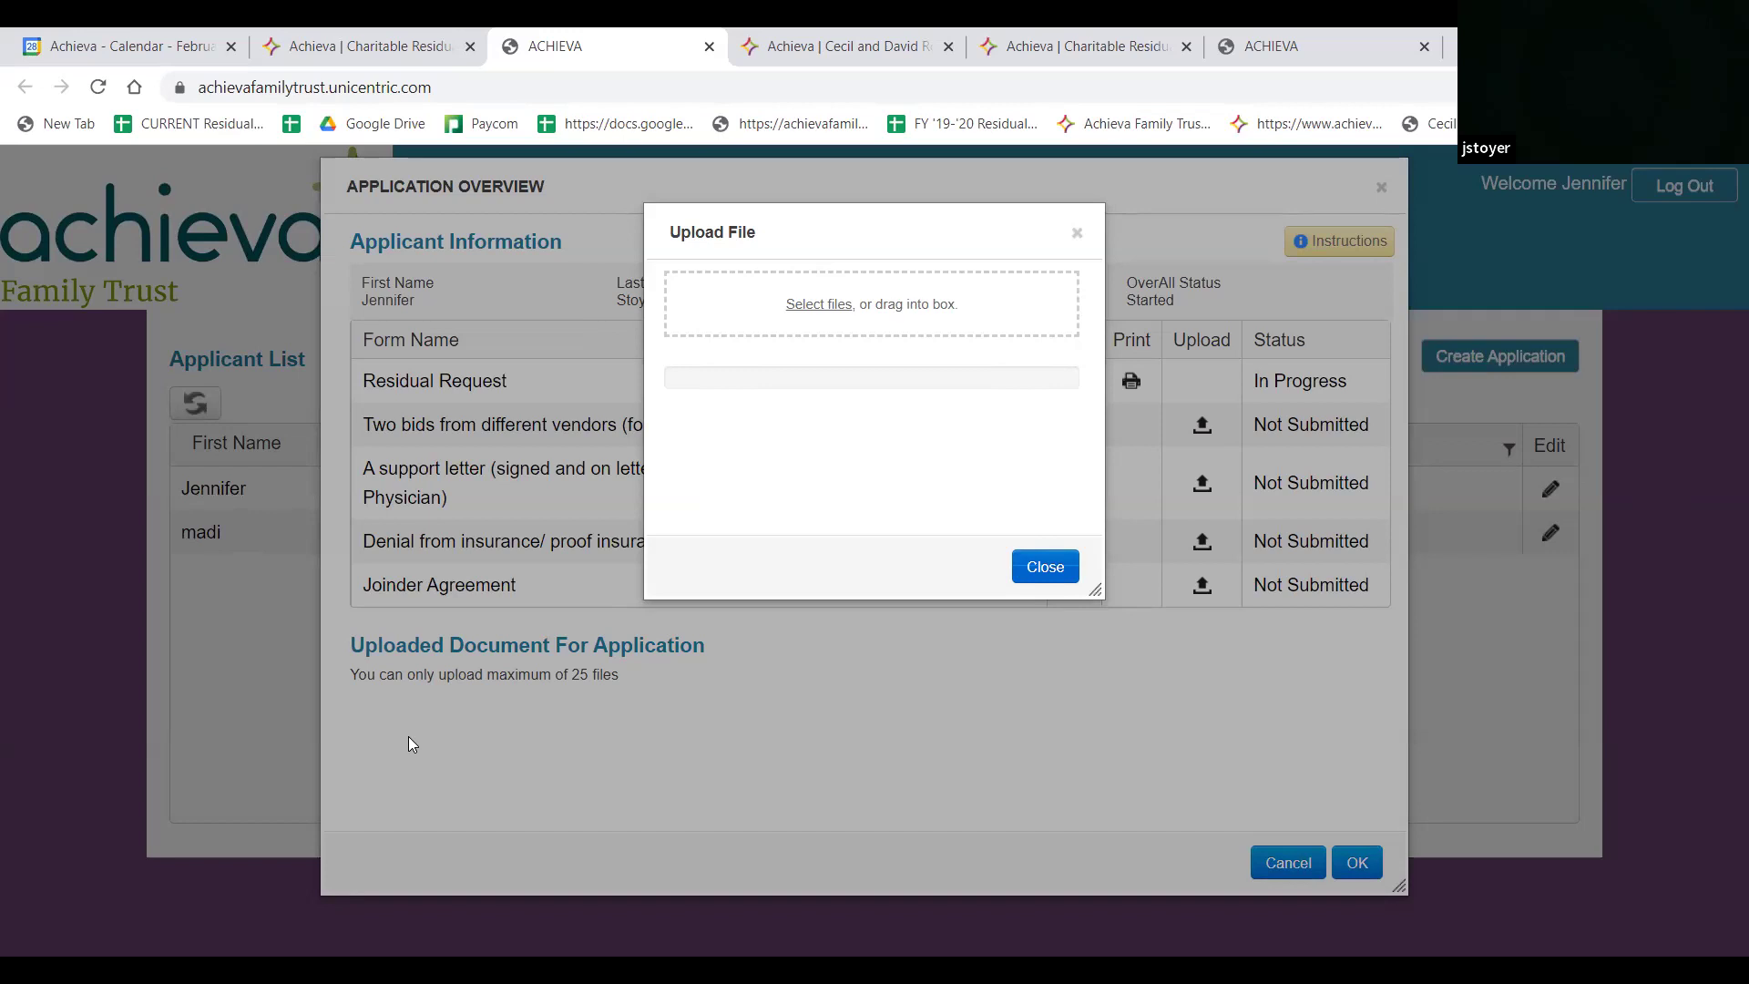
{"action": "left_click", "coordinate": [1046, 567]}
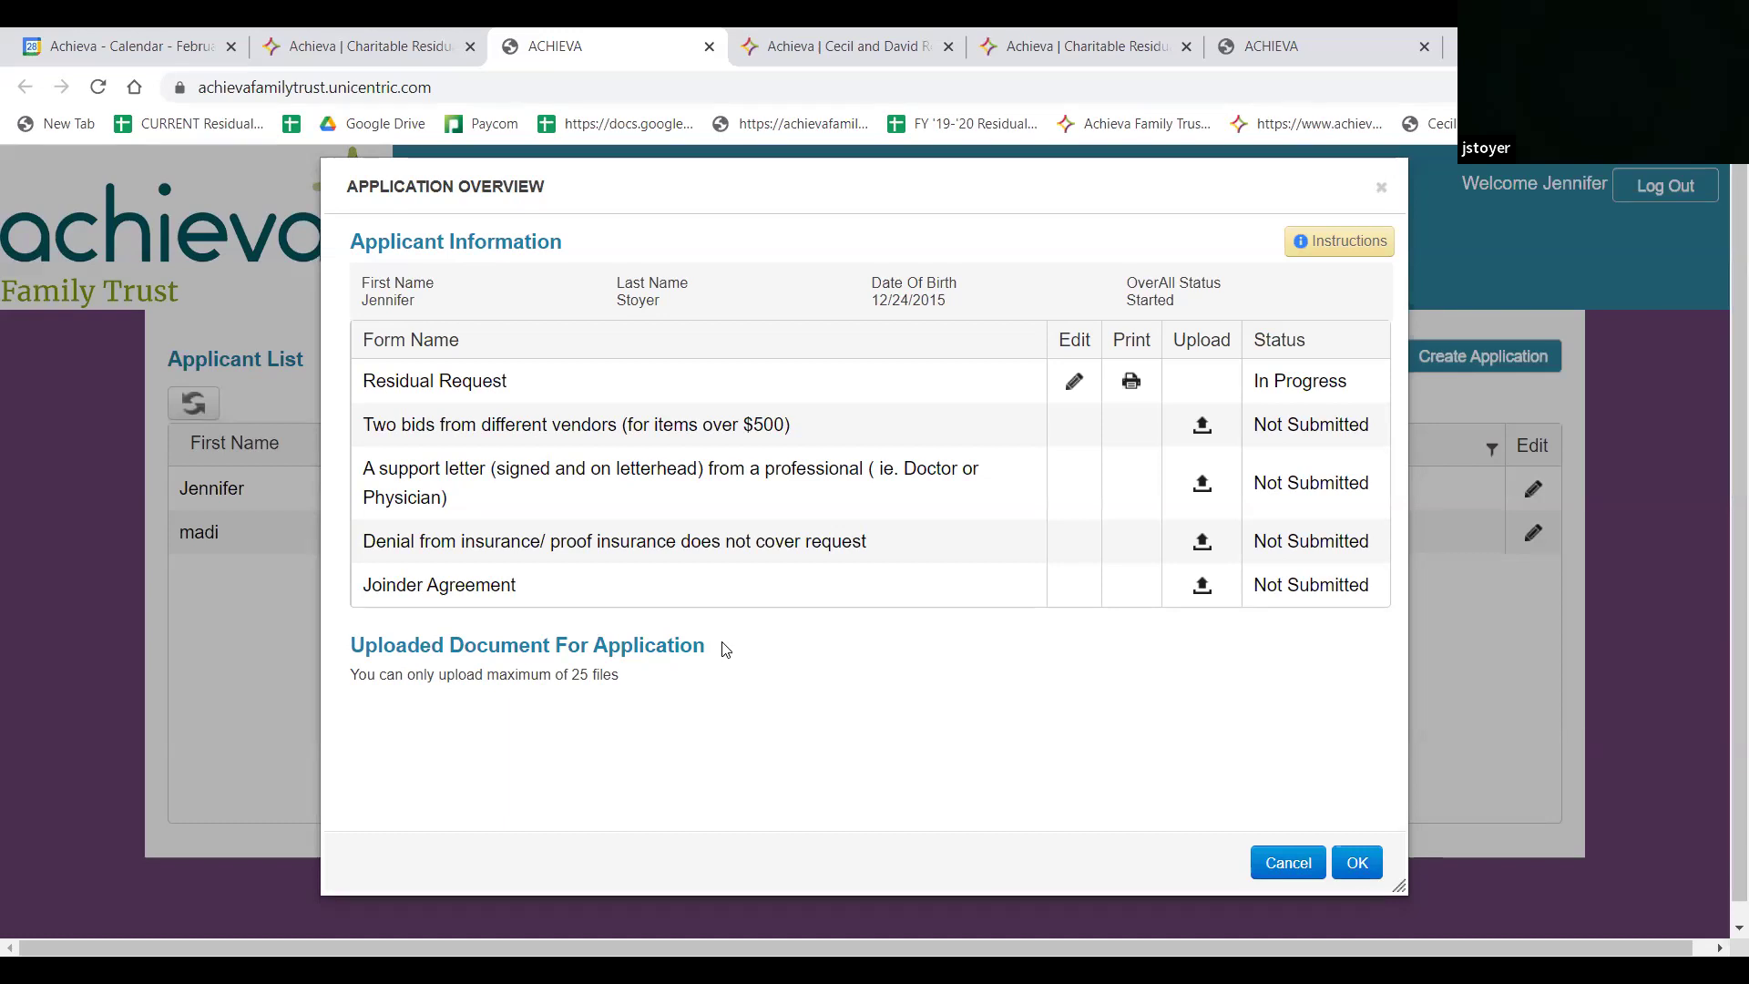
{"action": "right_click", "coordinate": [727, 648]}
{"action": "mouse_move", "coordinate": [1000, 635]}
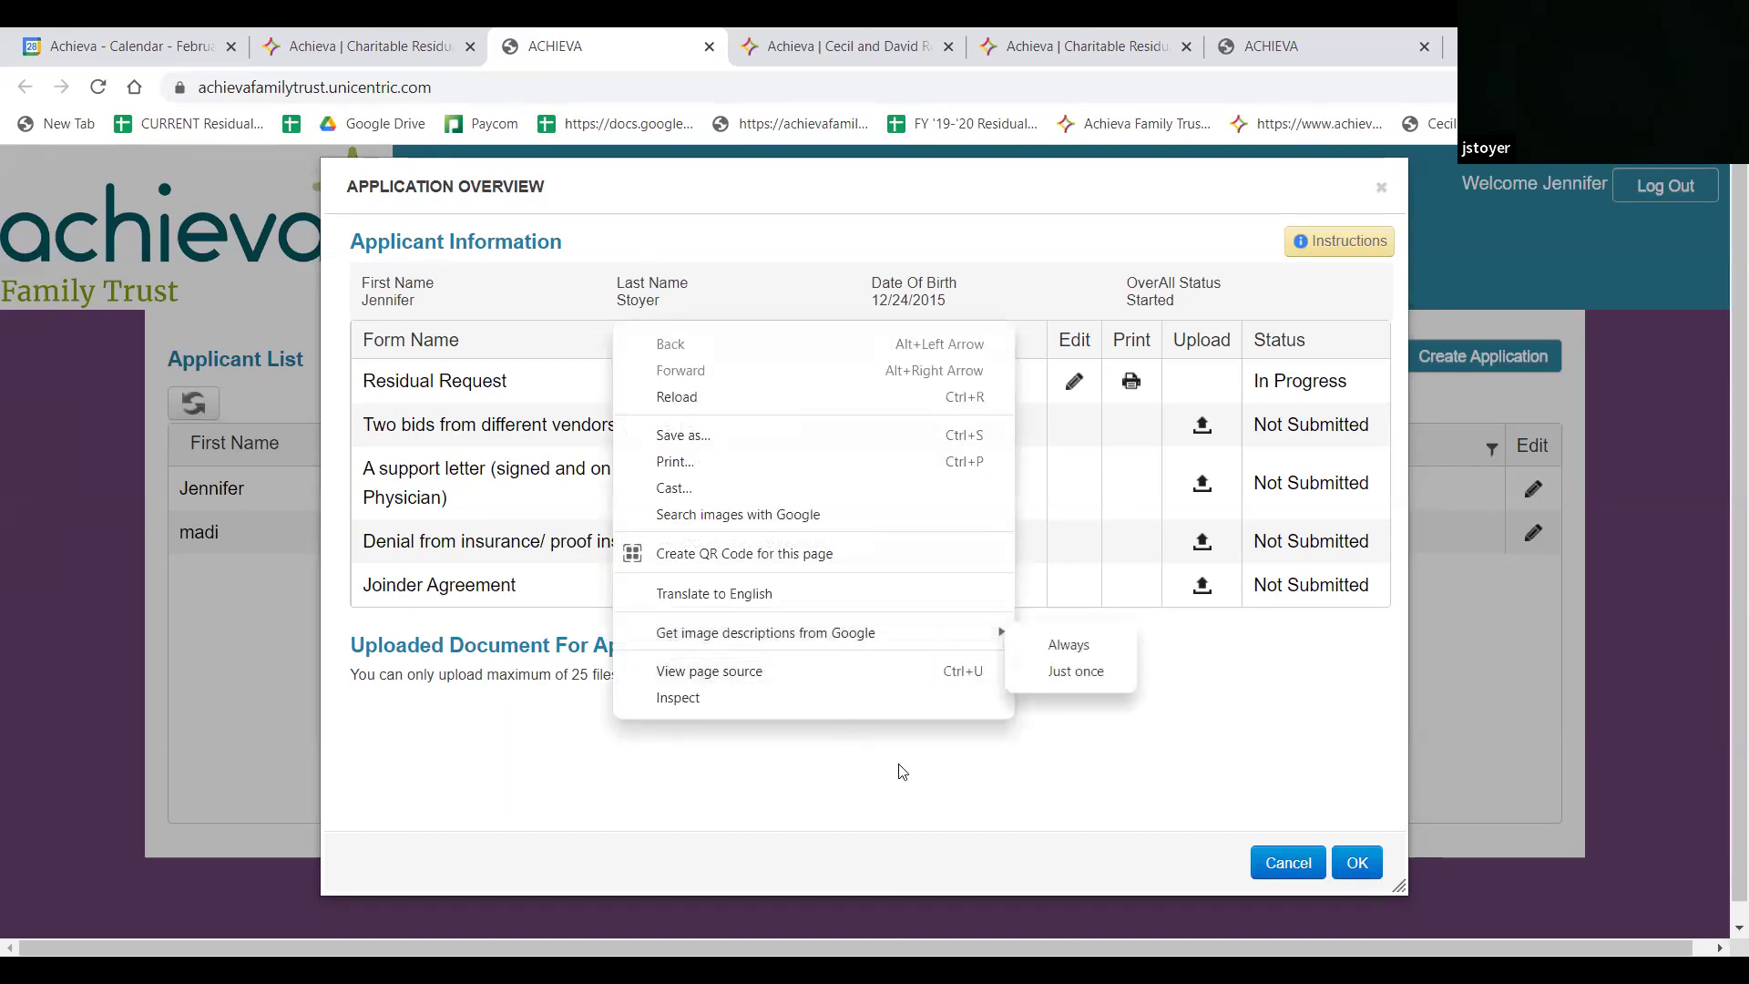
{"action": "left_click", "coordinate": [949, 796]}
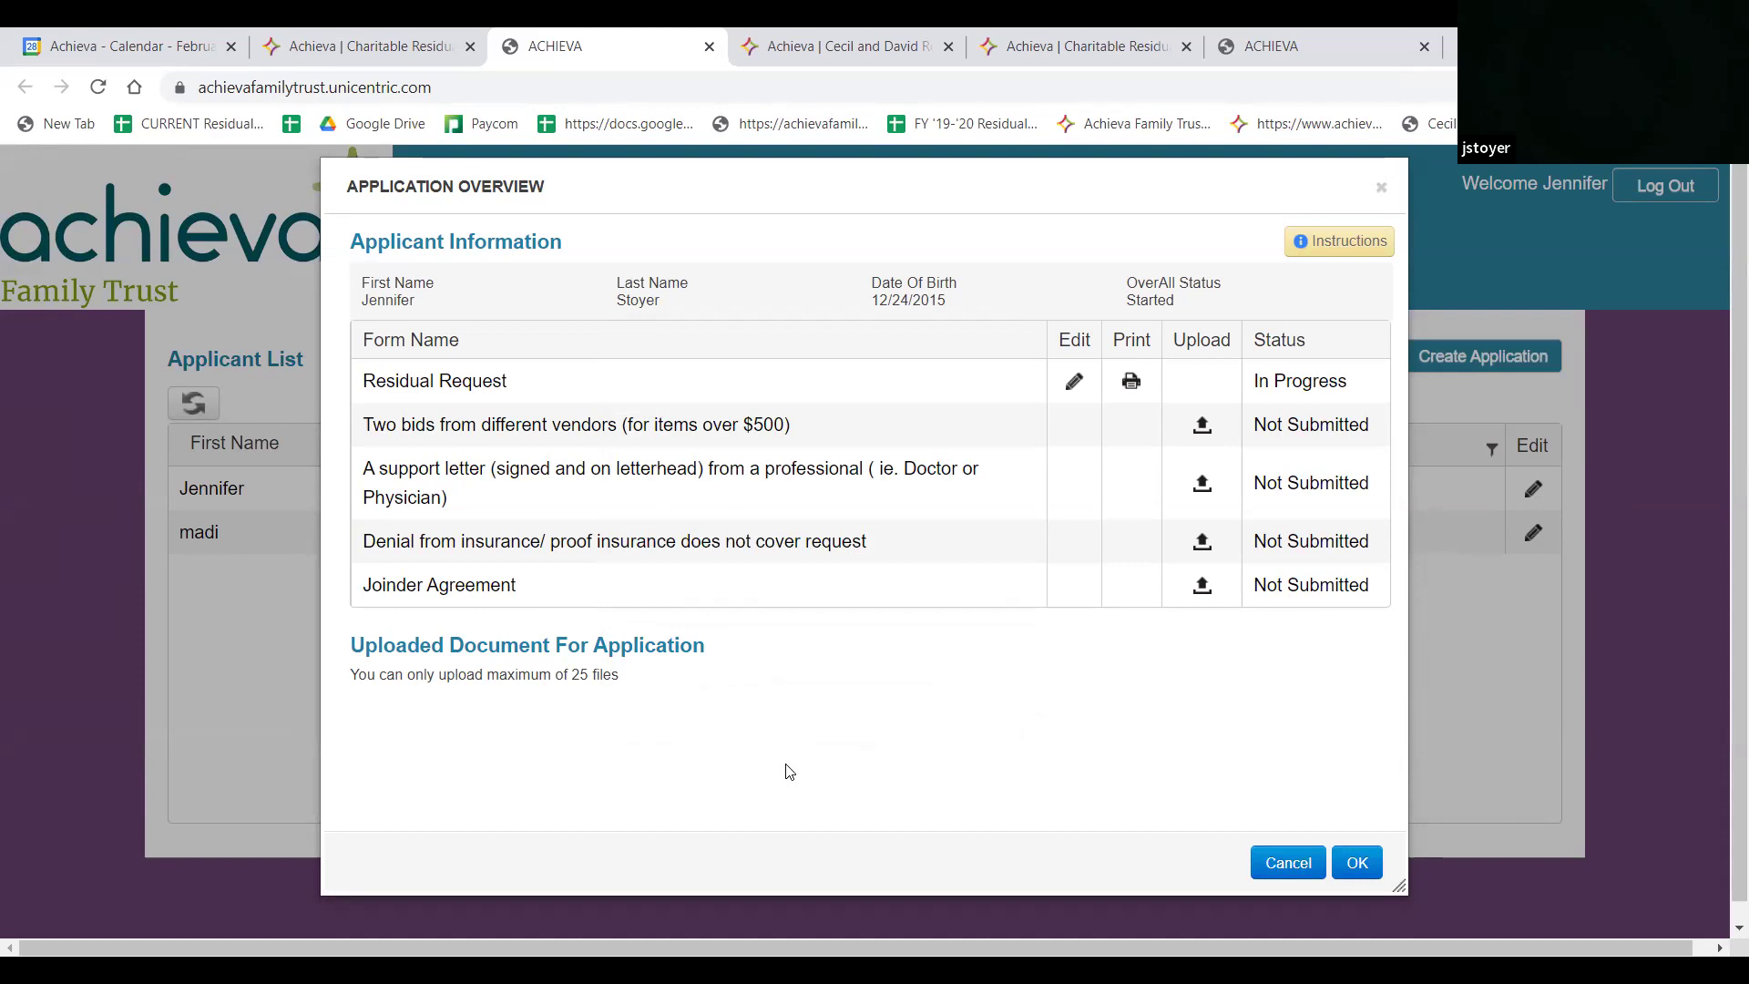
{"action": "left_click", "coordinate": [1288, 863]}
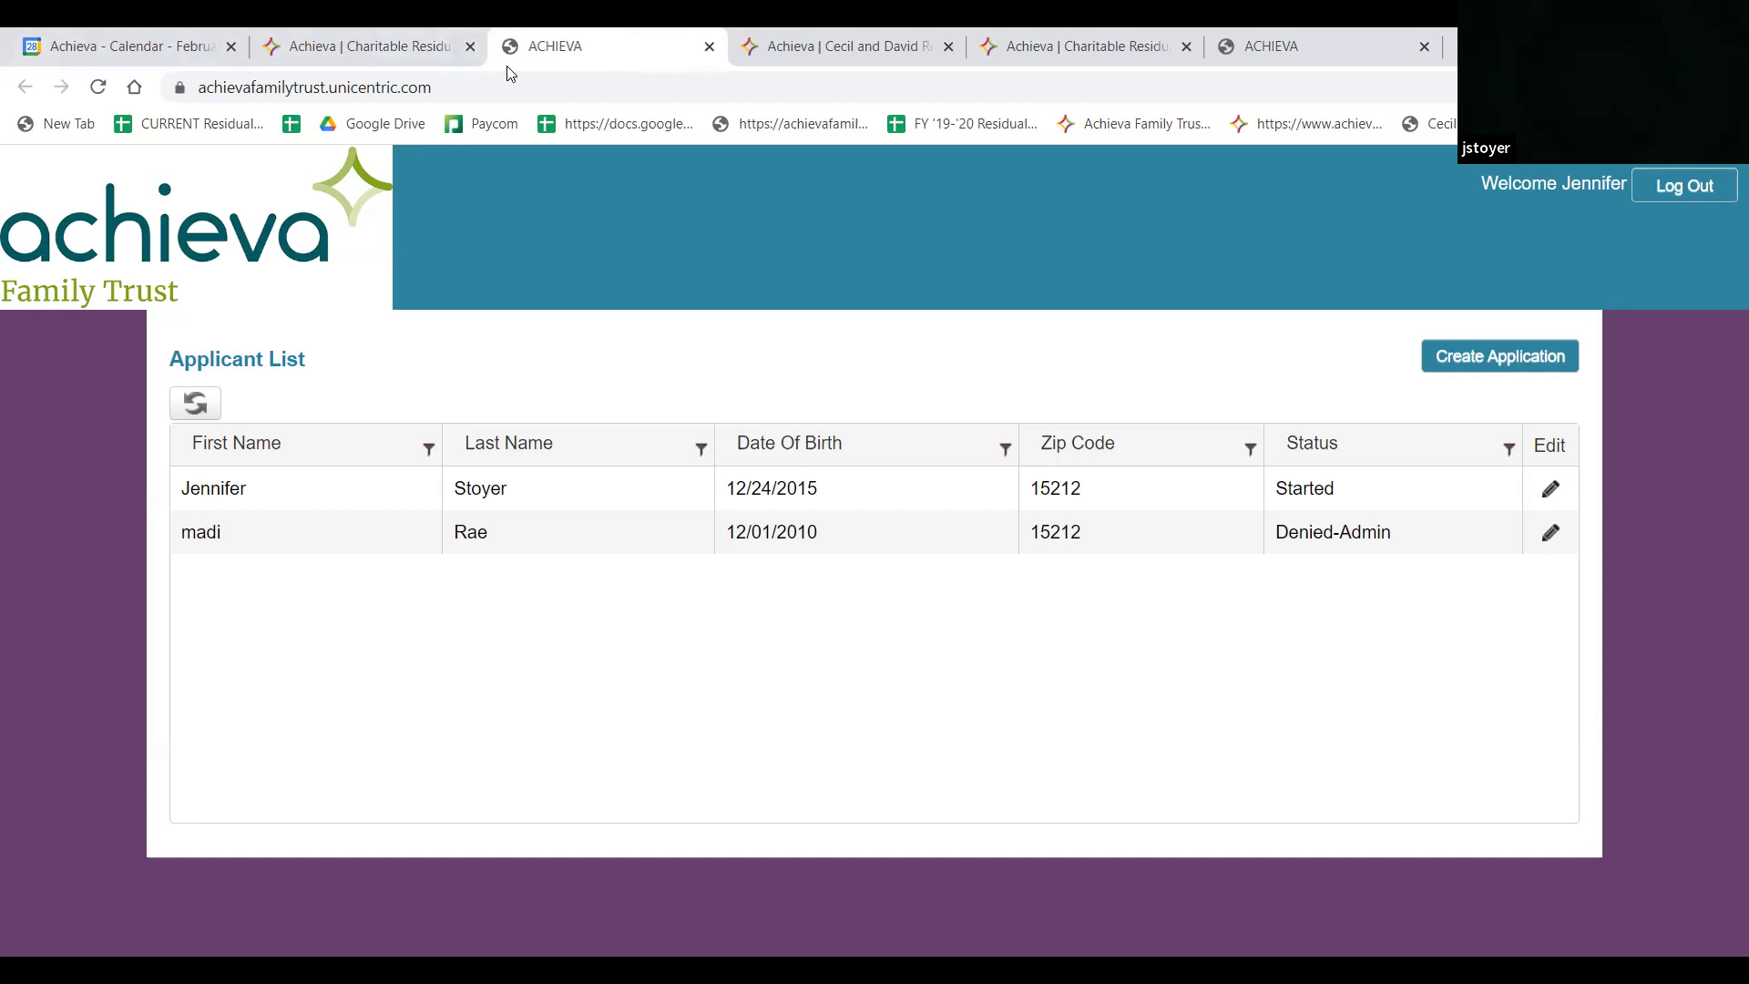
View the Cecil and David Rosenthal Memorial Fund page and read how the fund's memorial gifts are used
{"action": "left_click", "coordinate": [481, 56]}
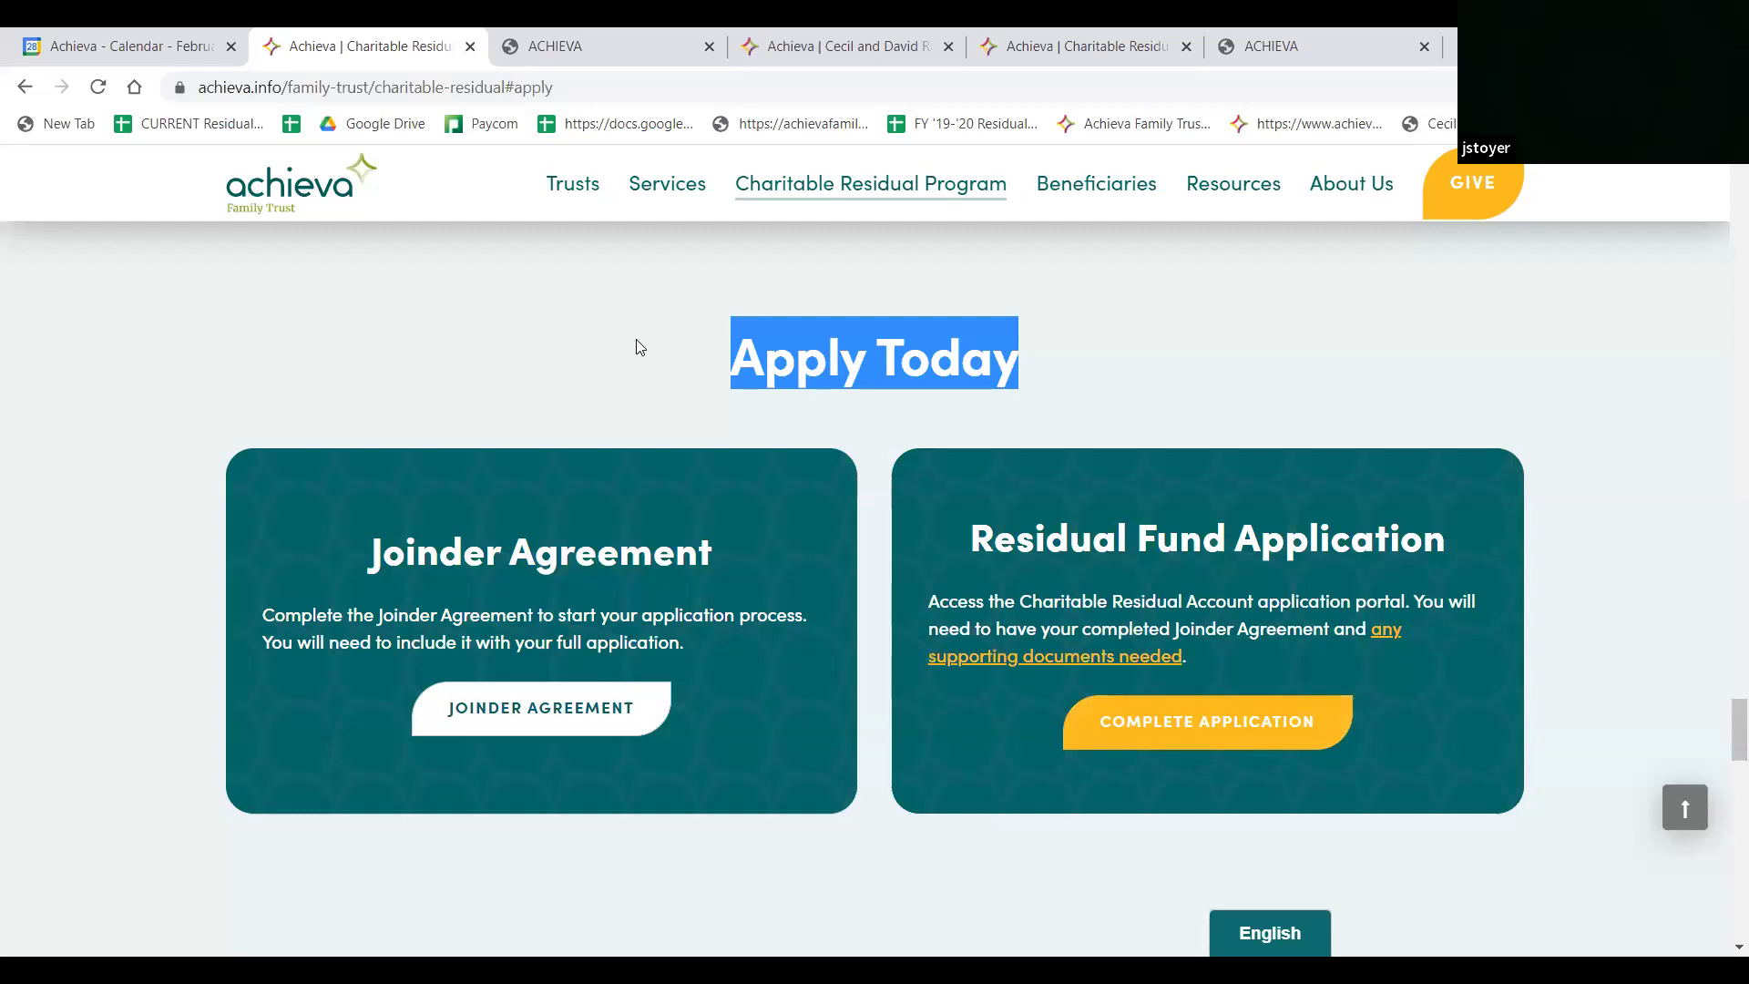
{"action": "left_click", "coordinate": [780, 60]}
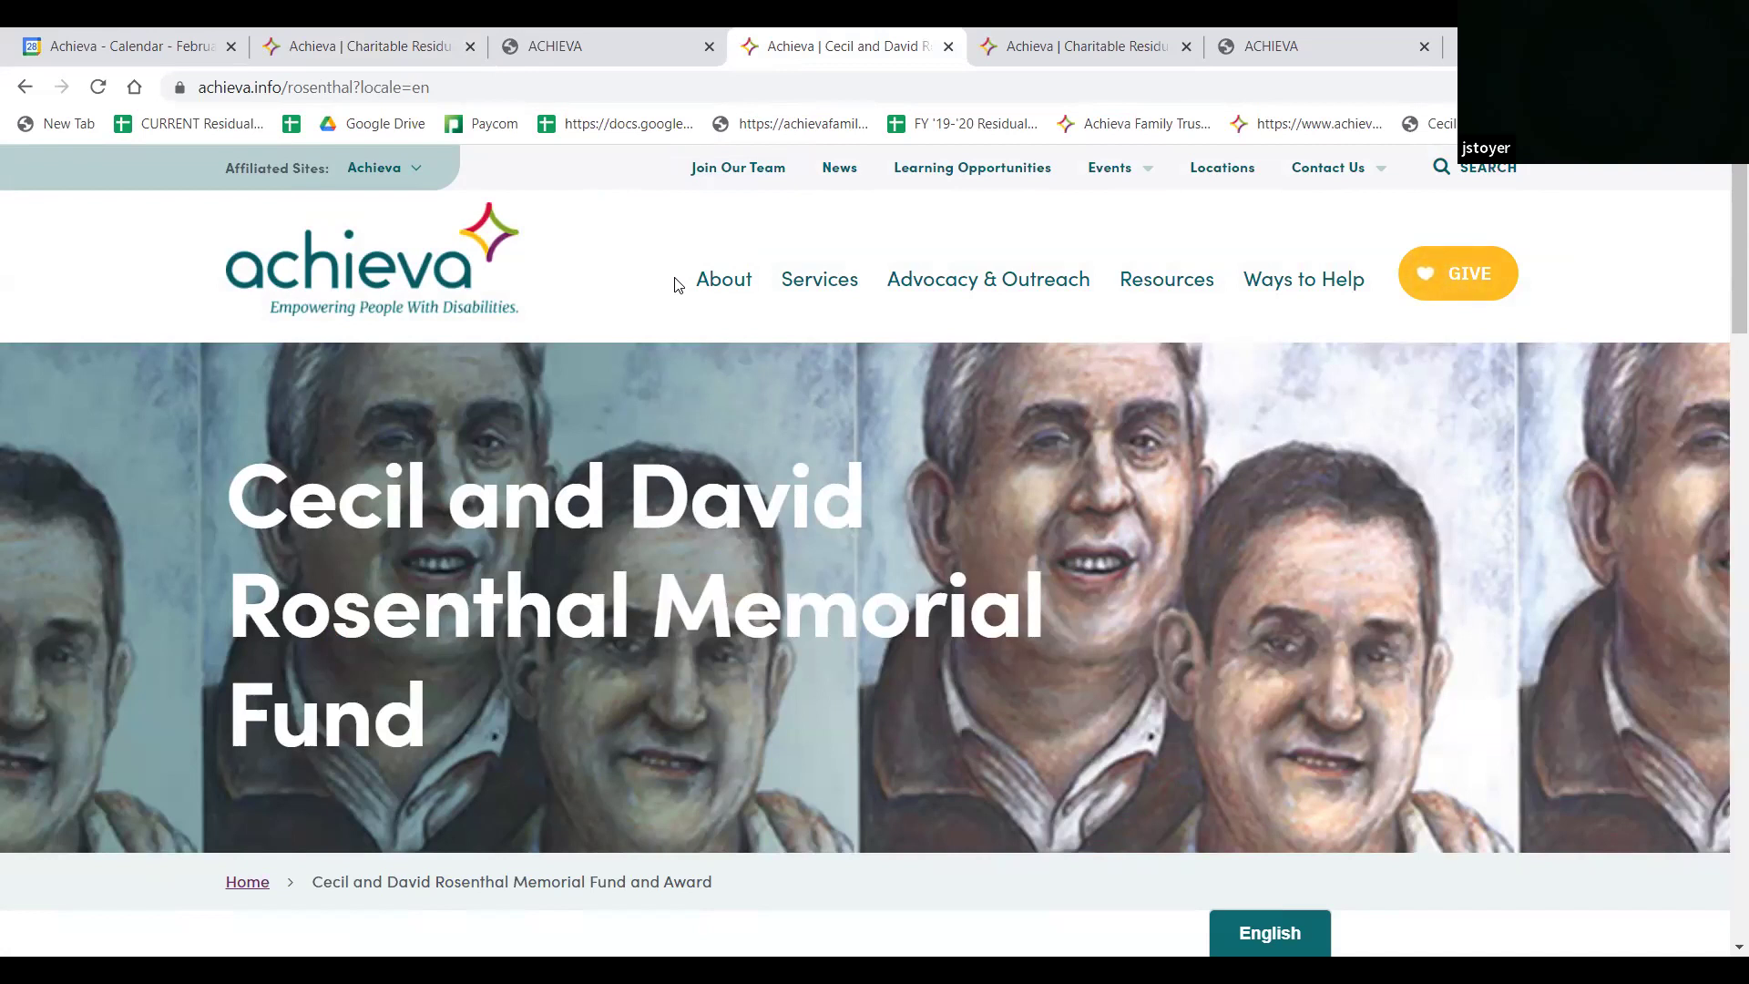
{"action": "scroll", "coordinate": [623, 377], "scroll_direction": "down", "scroll_amount": 4}
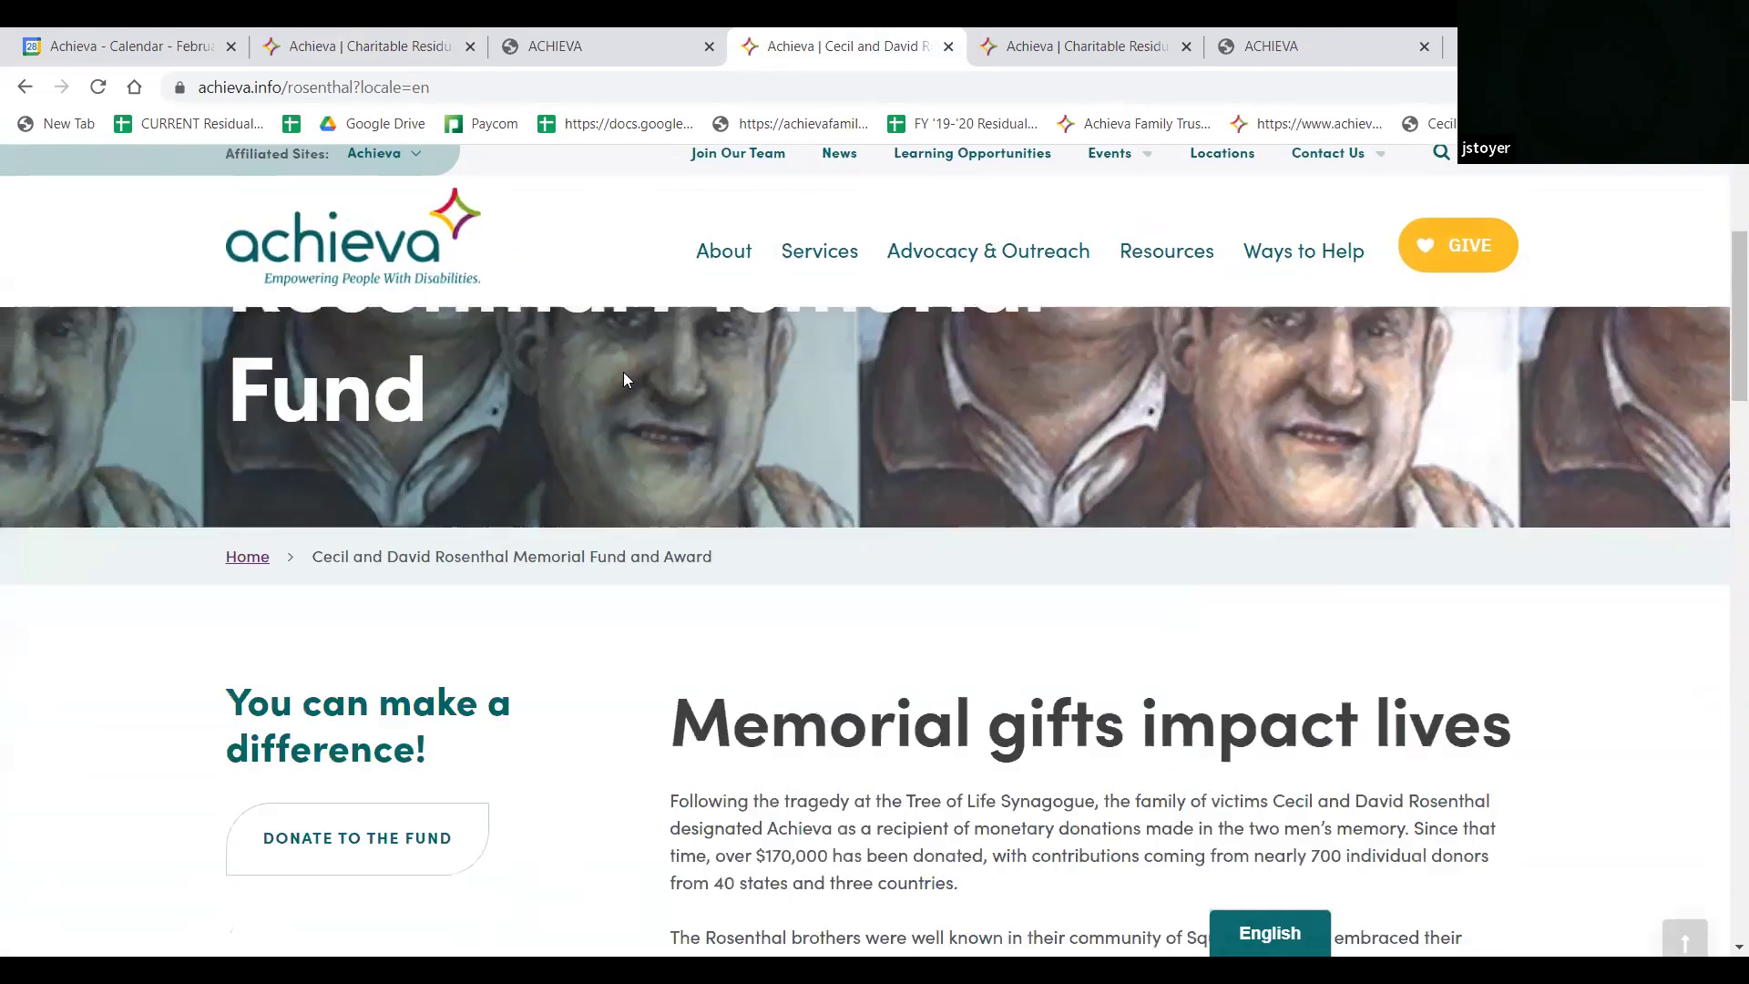
{"action": "scroll", "coordinate": [643, 401], "scroll_direction": "down", "scroll_amount": 2}
{"action": "scroll", "coordinate": [644, 408], "scroll_direction": "down", "scroll_amount": 1}
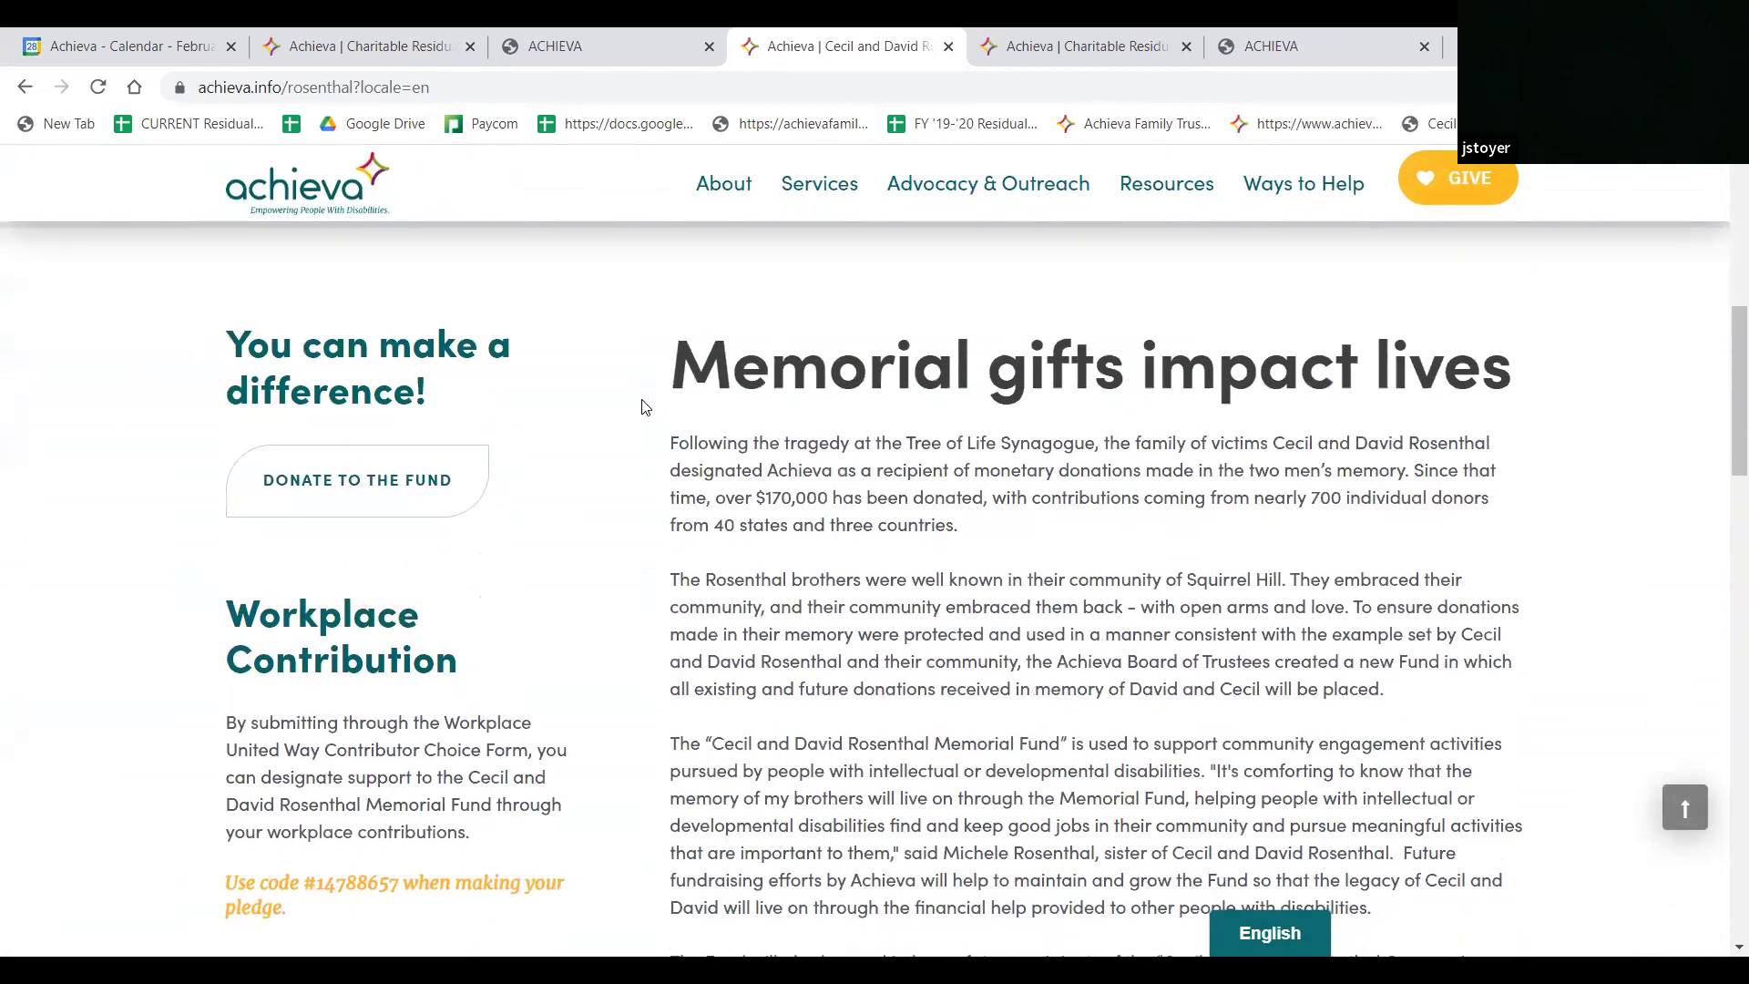
{"action": "scroll", "coordinate": [643, 407], "scroll_direction": "down", "scroll_amount": 1}
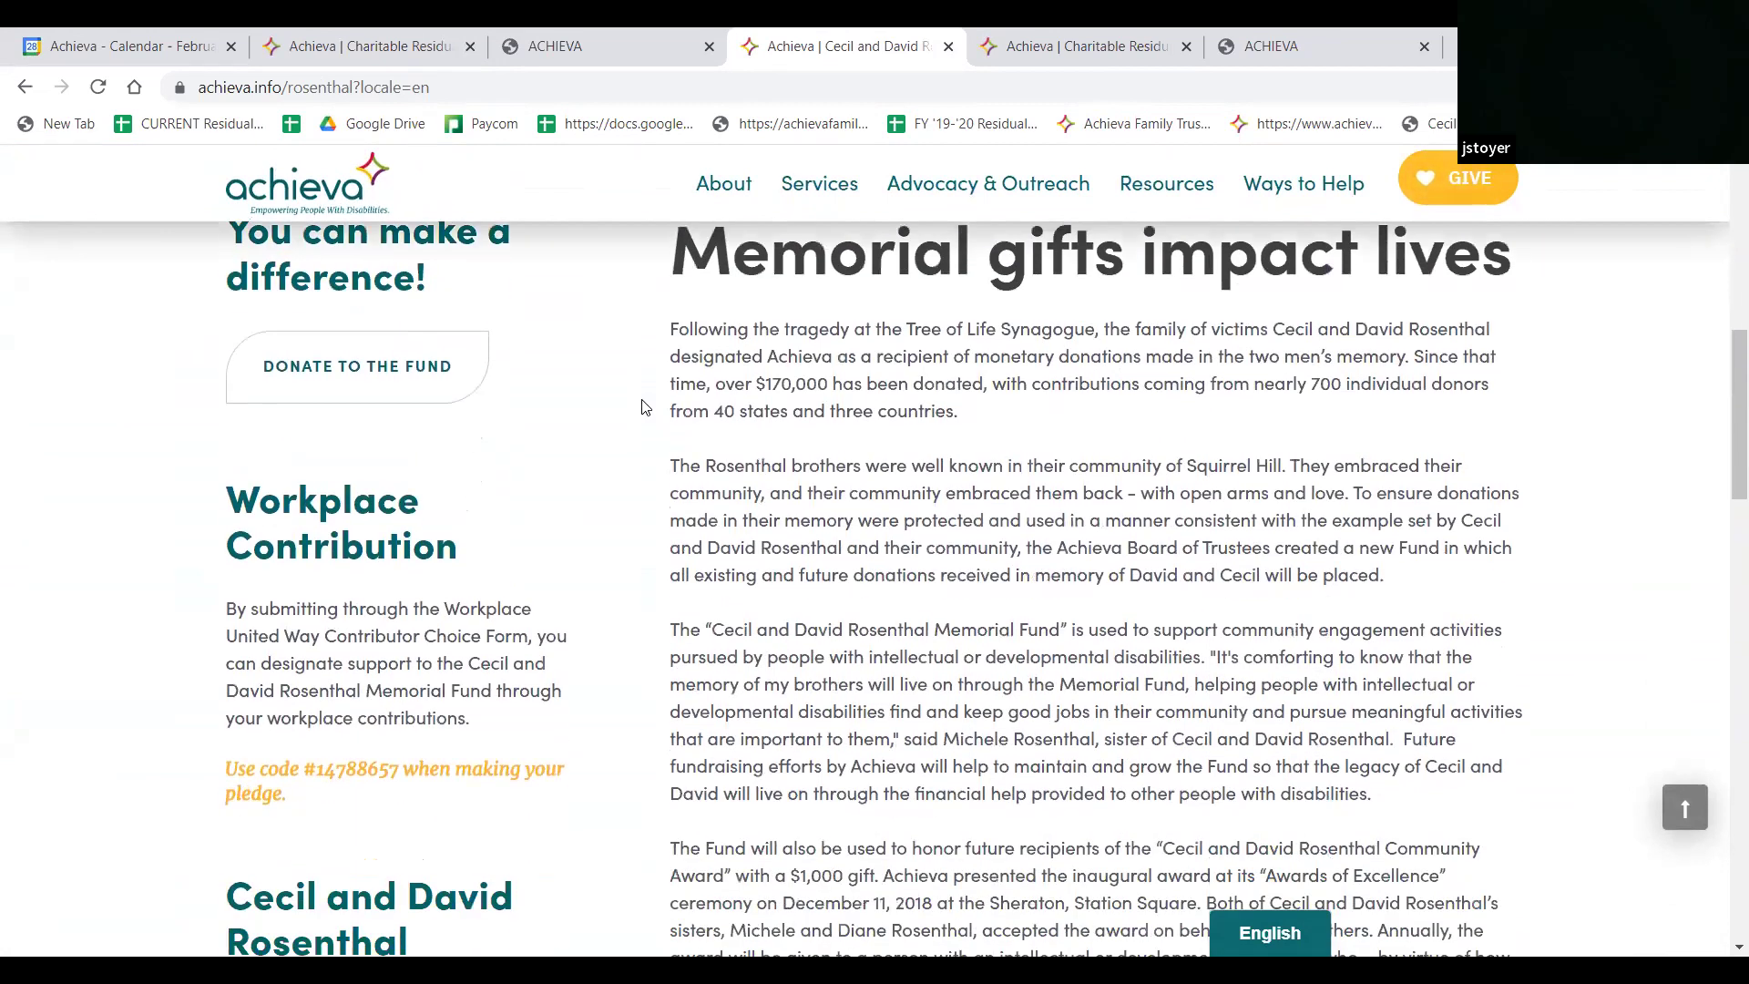